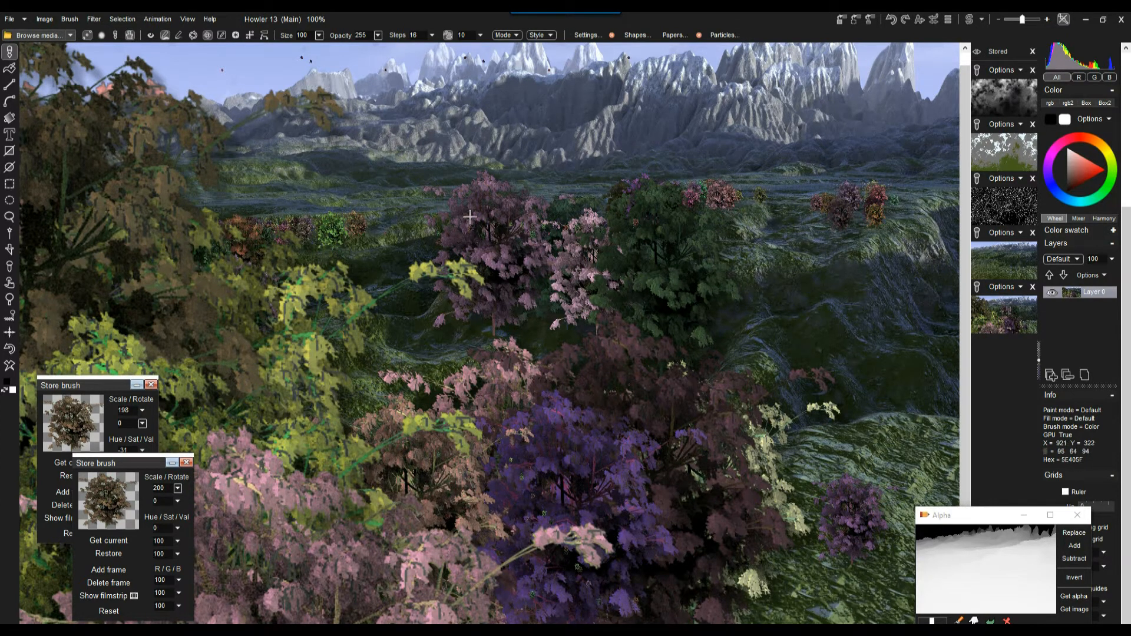
Examine the painted trees, the small distant shrubs and the terrain of the landscape image up close
scroll(671, 212, "down", 3)
scroll(672, 213, "up", 2)
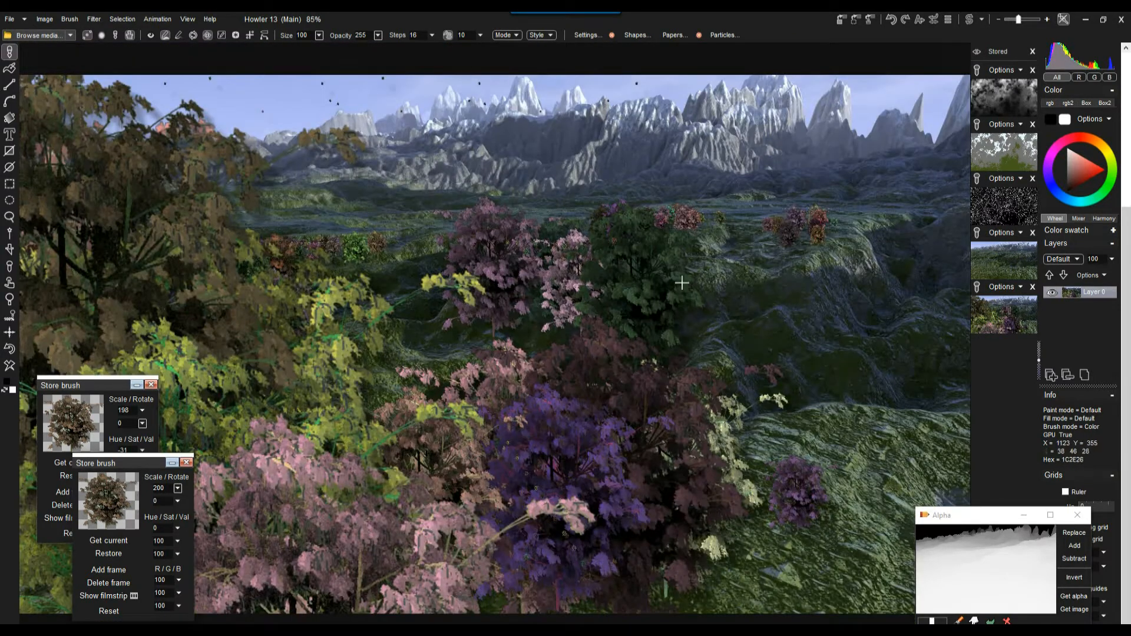
scroll(772, 321, "up", 1)
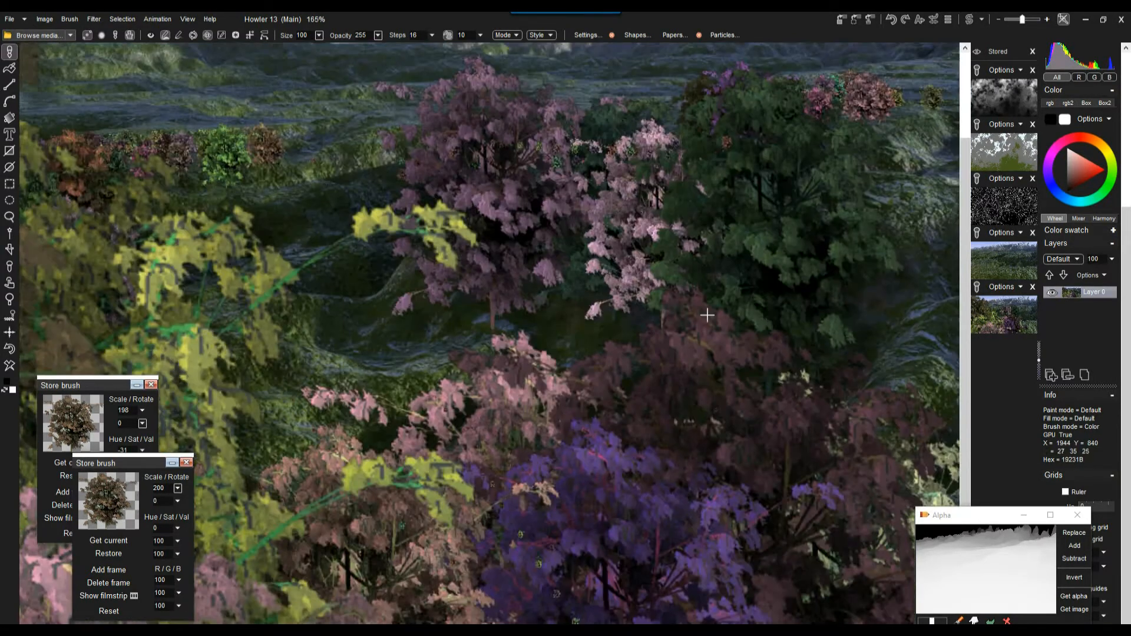
scroll(707, 315, "down", 2)
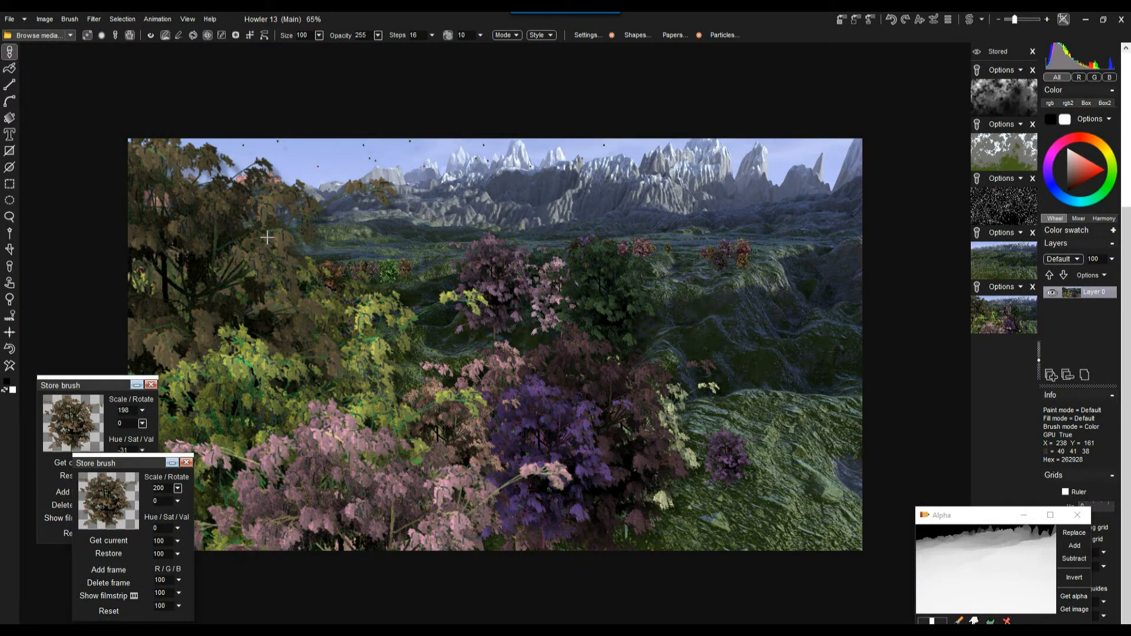
scroll(616, 310, "up", 2)
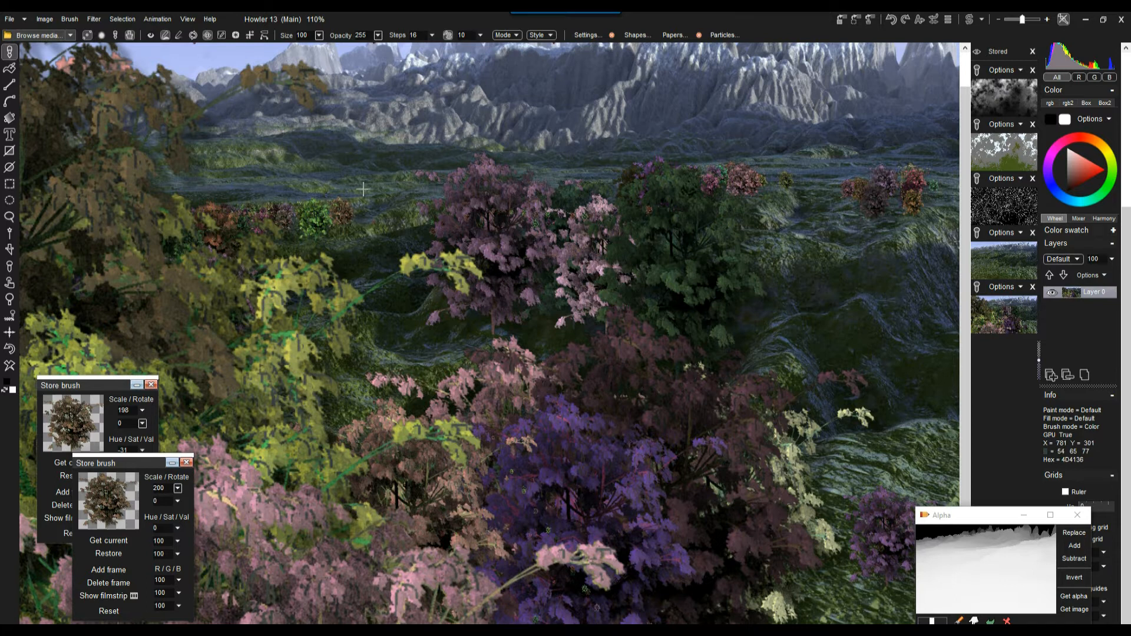
left_click_drag(347, 215, 398, 229)
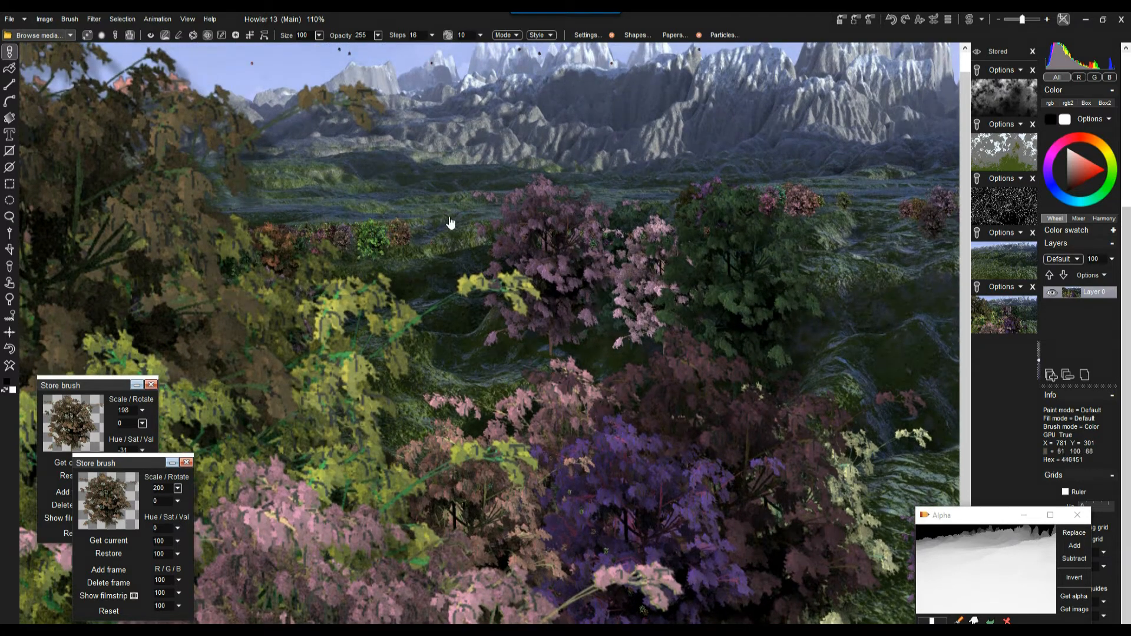
scroll(448, 217, "up", 5)
scroll(554, 252, "down", 1)
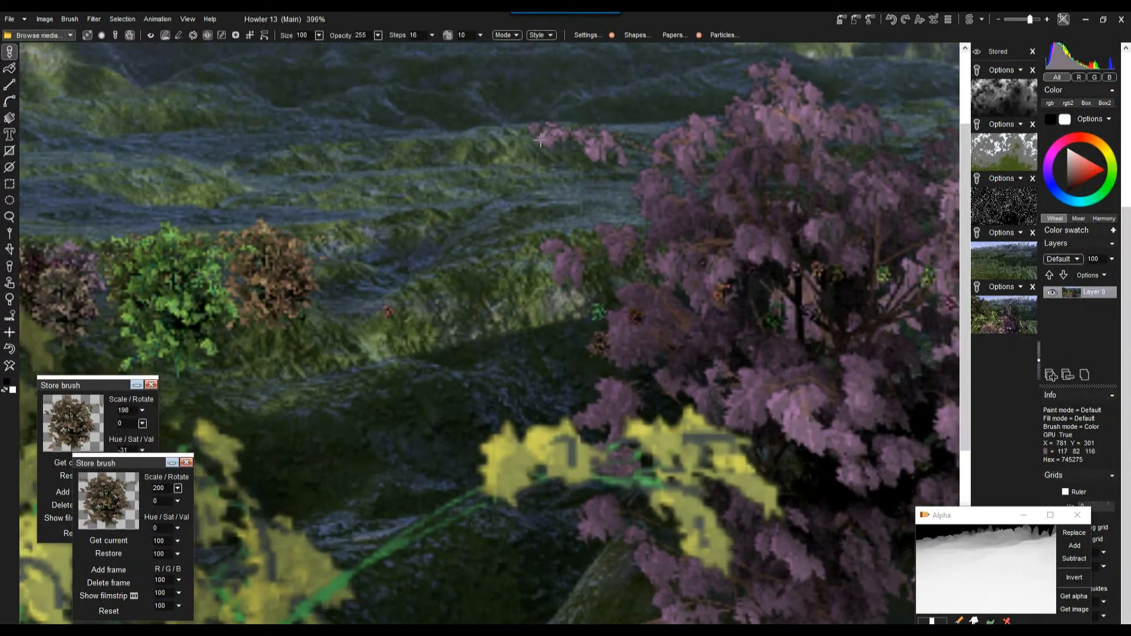
left_click_drag(433, 338, 329, 227)
scroll(324, 230, "down", 8)
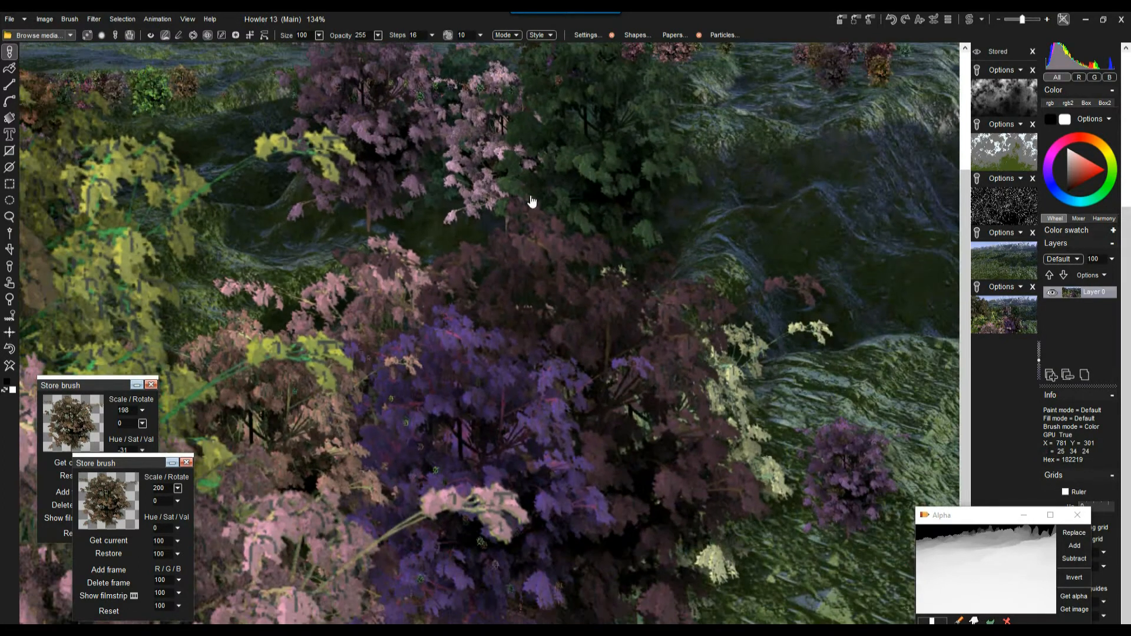
left_click_drag(532, 201, 328, 230)
scroll(664, 207, "up", 5)
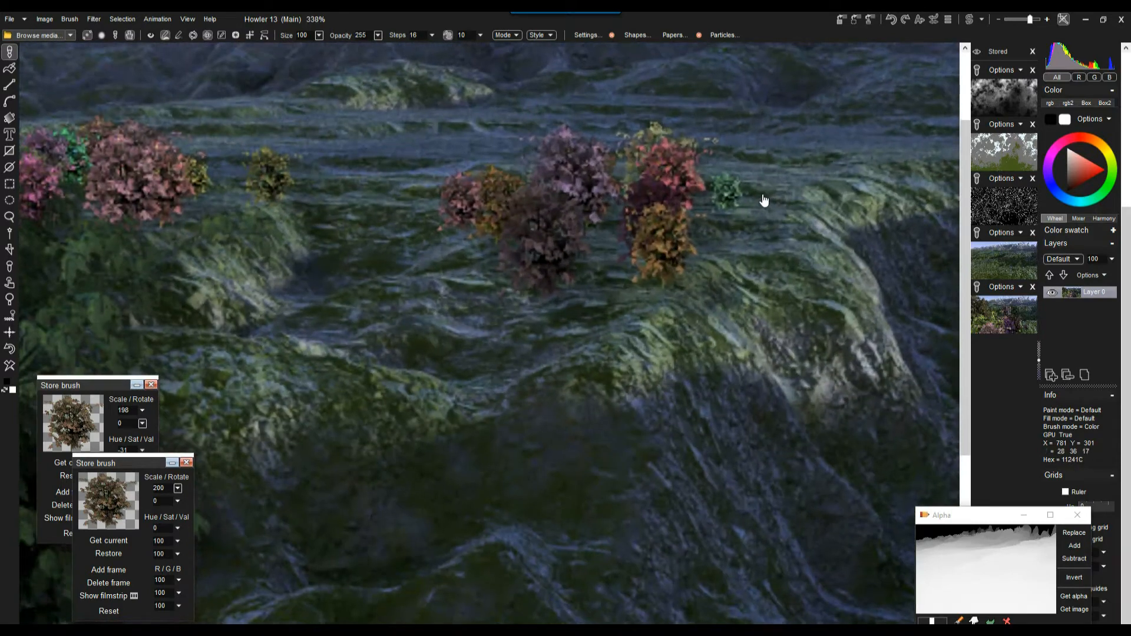
scroll(789, 202, "down", 5)
scroll(682, 203, "down", 2)
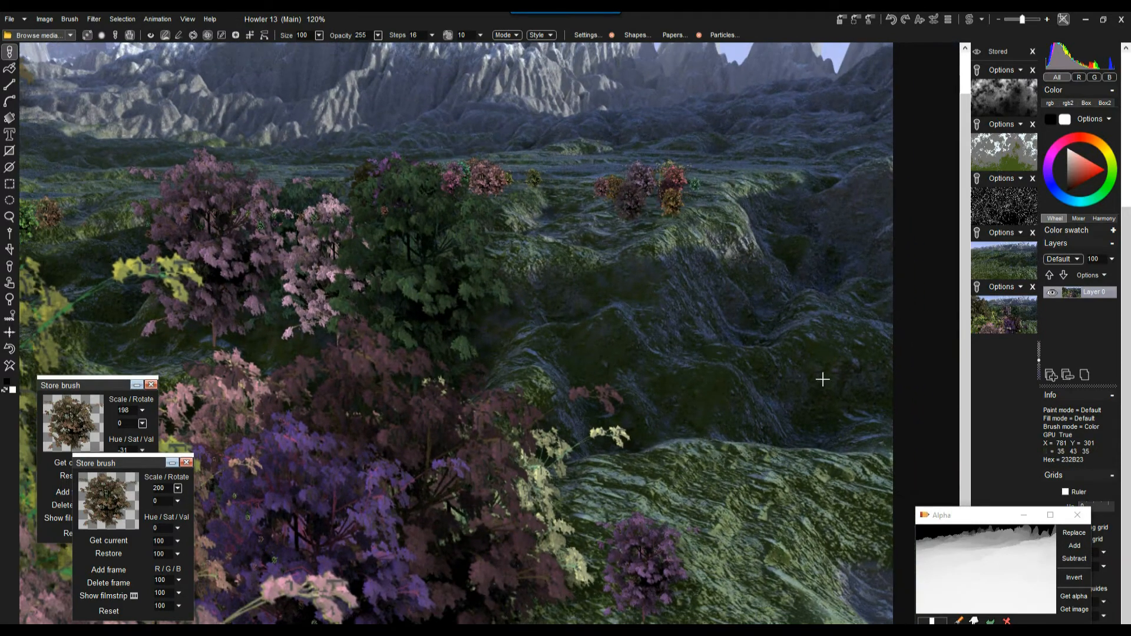
Move the Alpha window clear of the side panels and look through the panels down to the Grids settings
left_click_drag(955, 518, 781, 500)
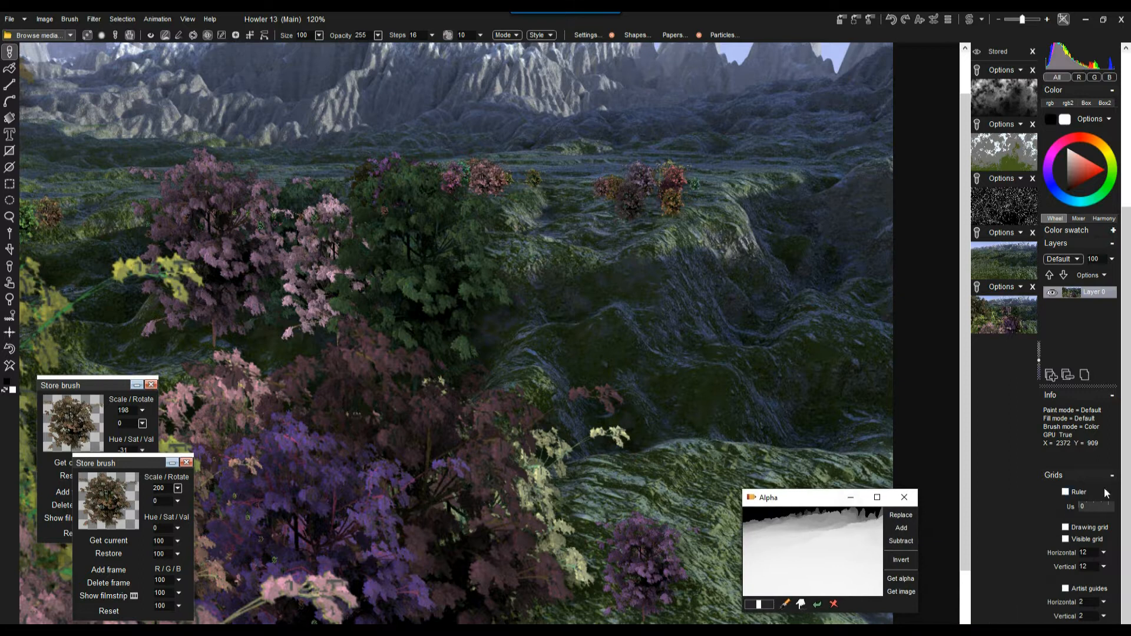
left_click(1126, 431)
scroll(1111, 475, "up", 3)
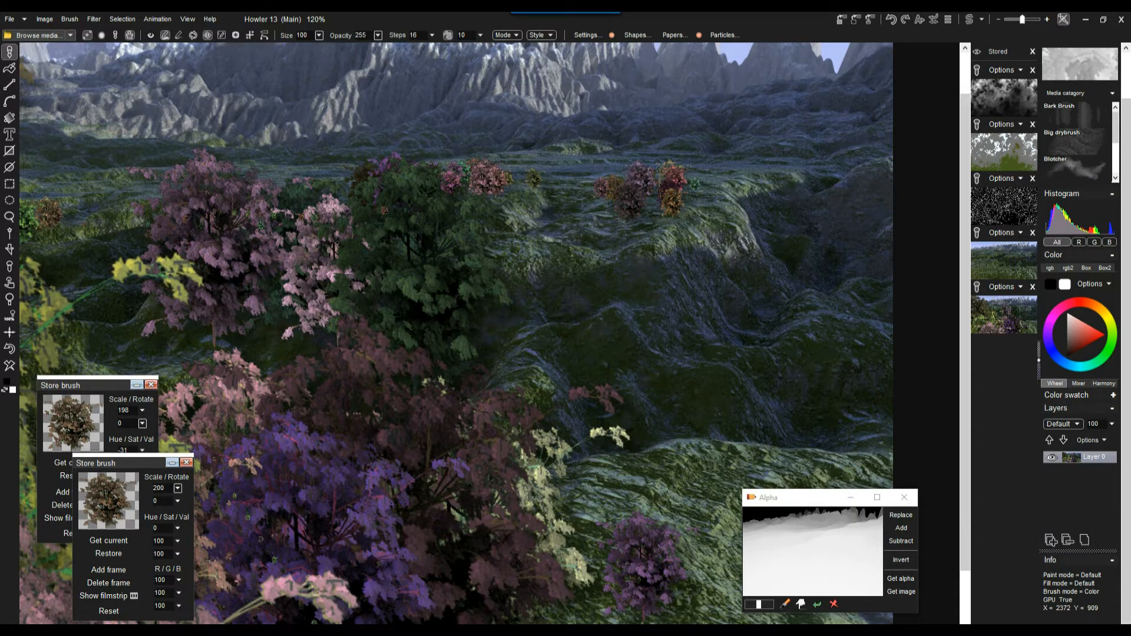
scroll(1126, 621, "down", 3)
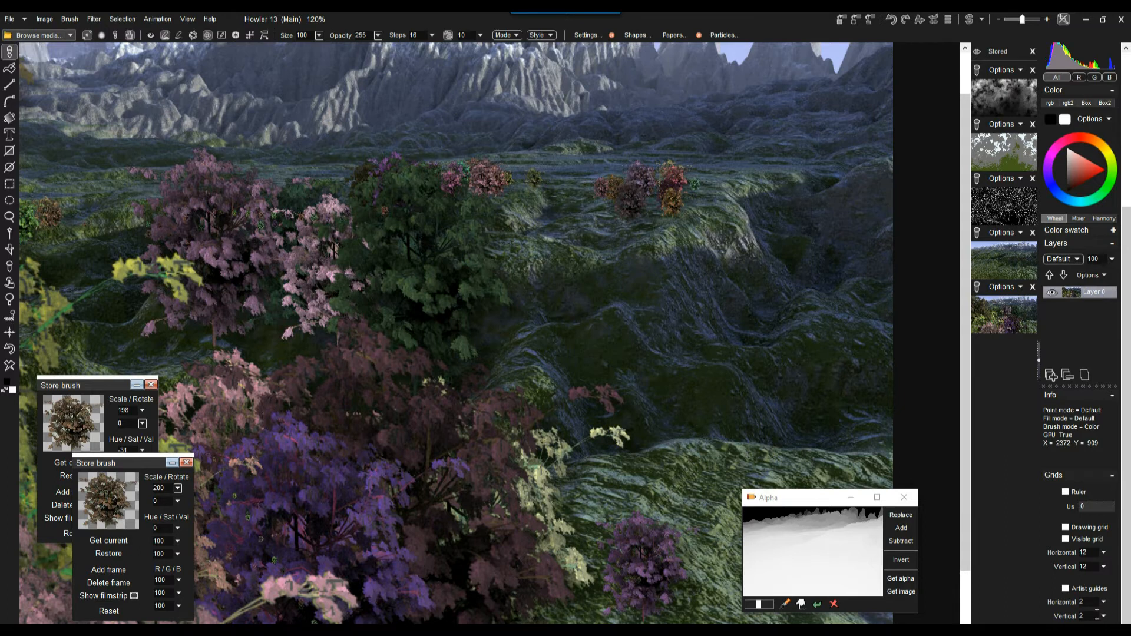
Turn the artist guides and the visible grid on and back off
left_click(1065, 589)
left_click(1066, 589)
left_click(1066, 540)
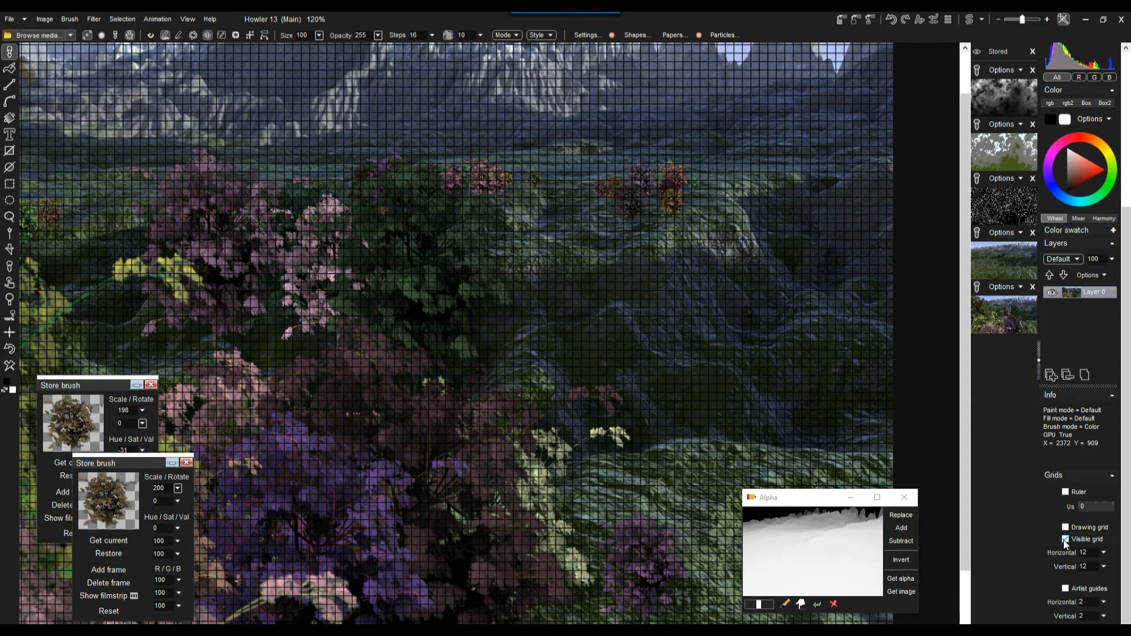
left_click(1066, 539)
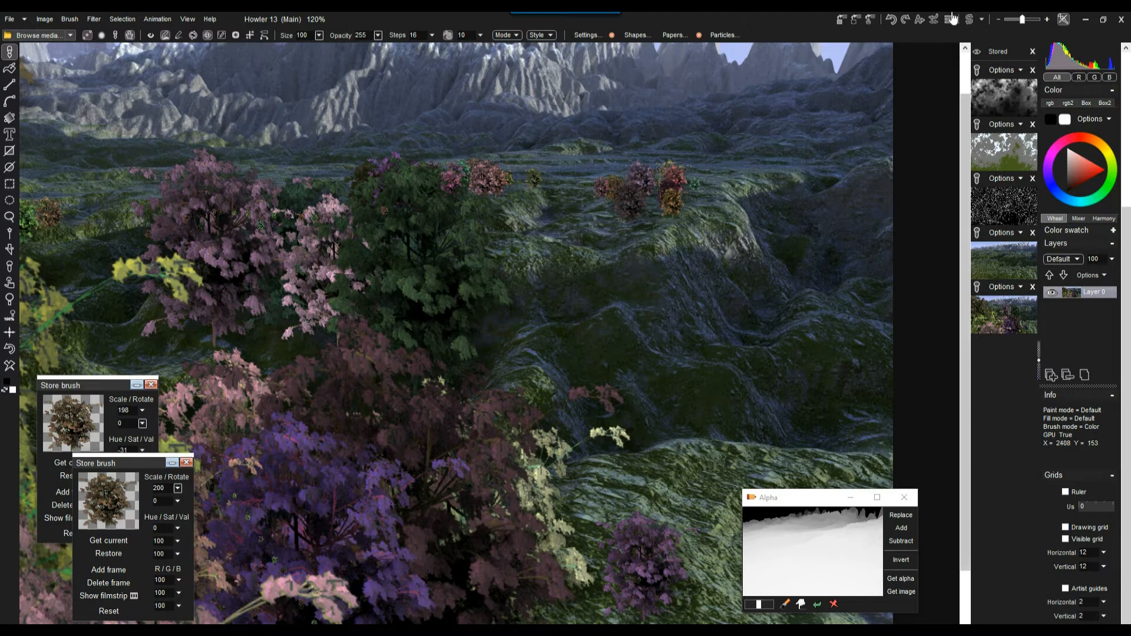
View the grayscale depth map in the swap image, pick up the stored tree brush with scale 198 and return to the main image
left_click(970, 19)
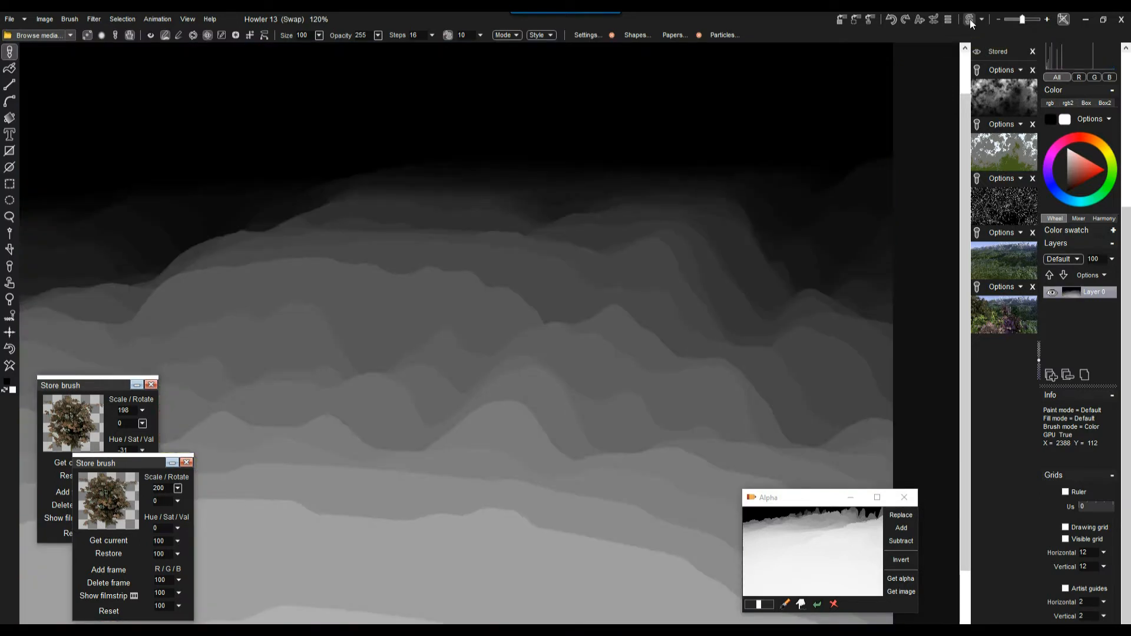
scroll(639, 318, "down", 3)
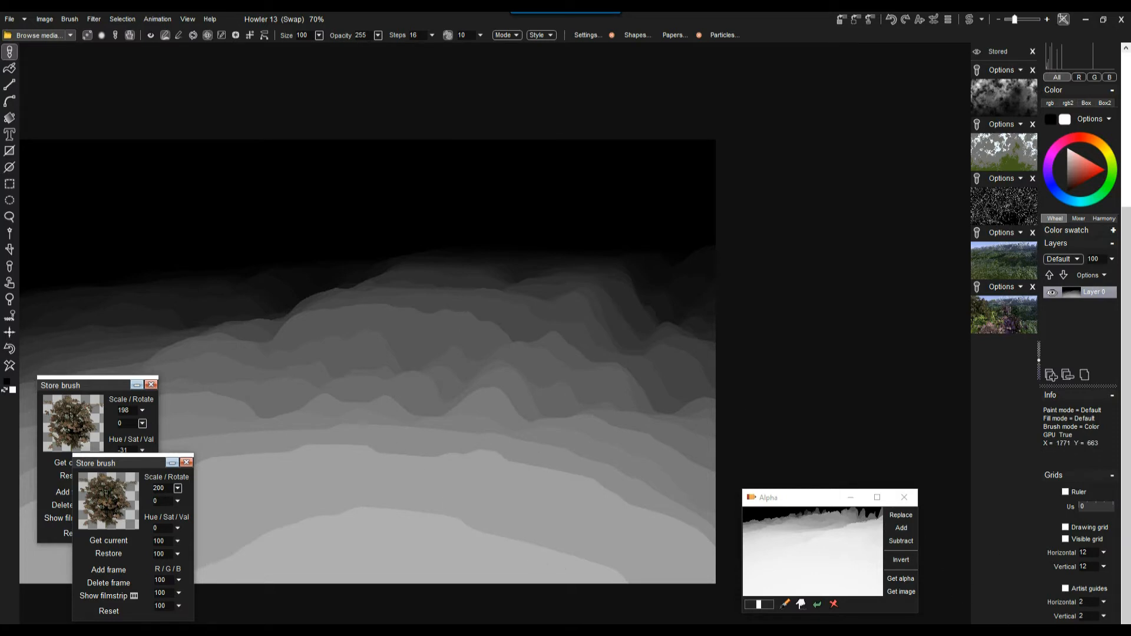
left_click(74, 421)
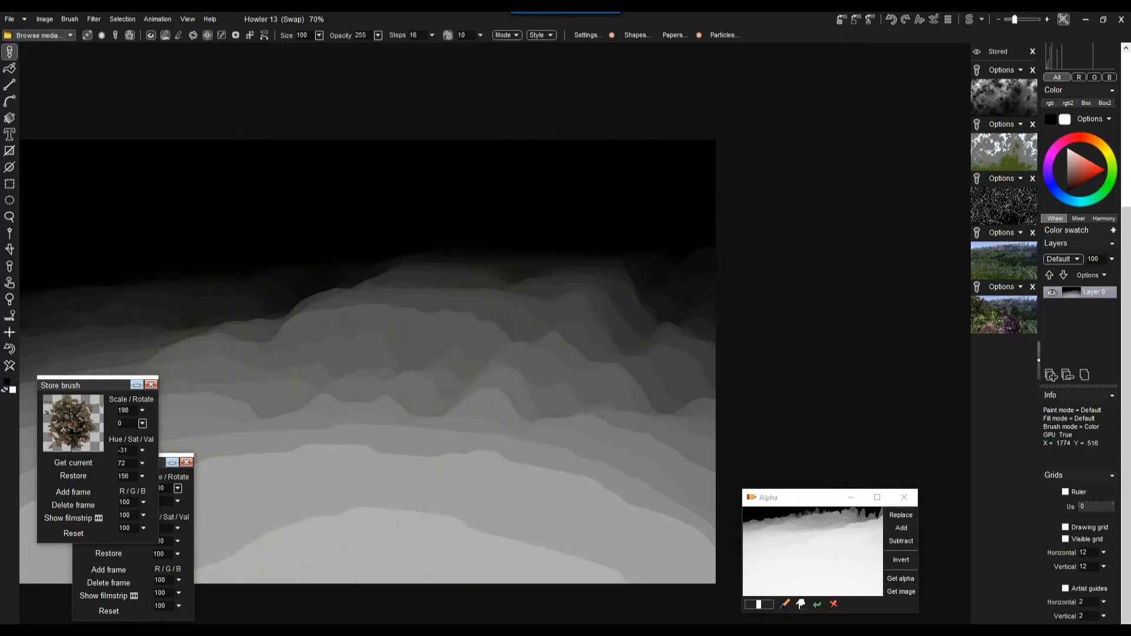
left_click(971, 20)
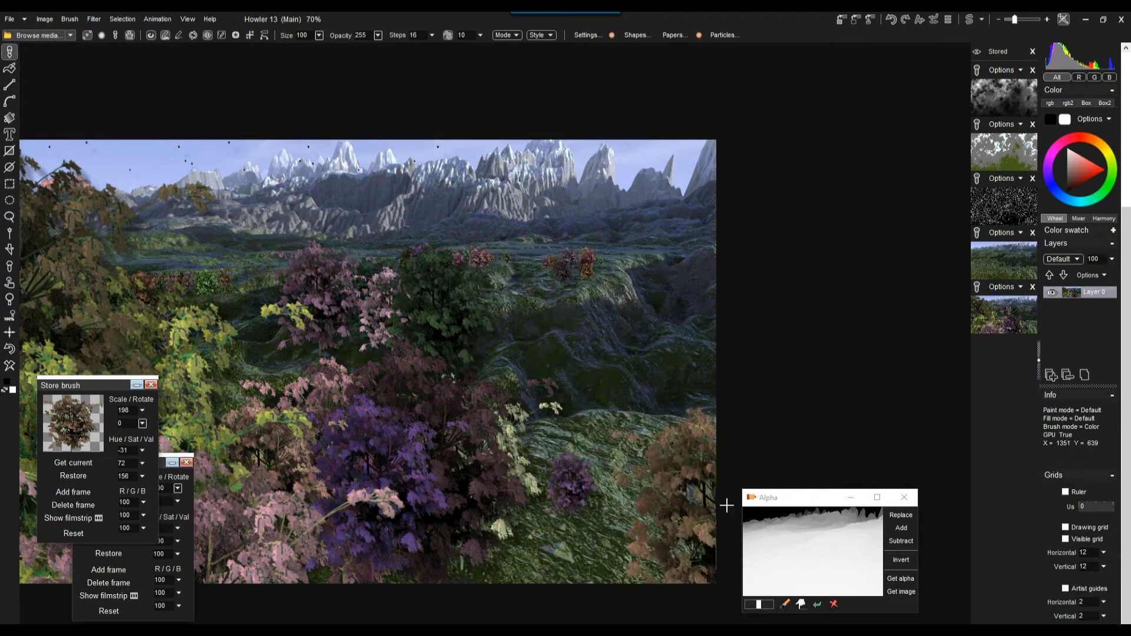
Load the stored bare green landscape into the main image and compare it with the depth map in the swap image
left_click(1015, 257)
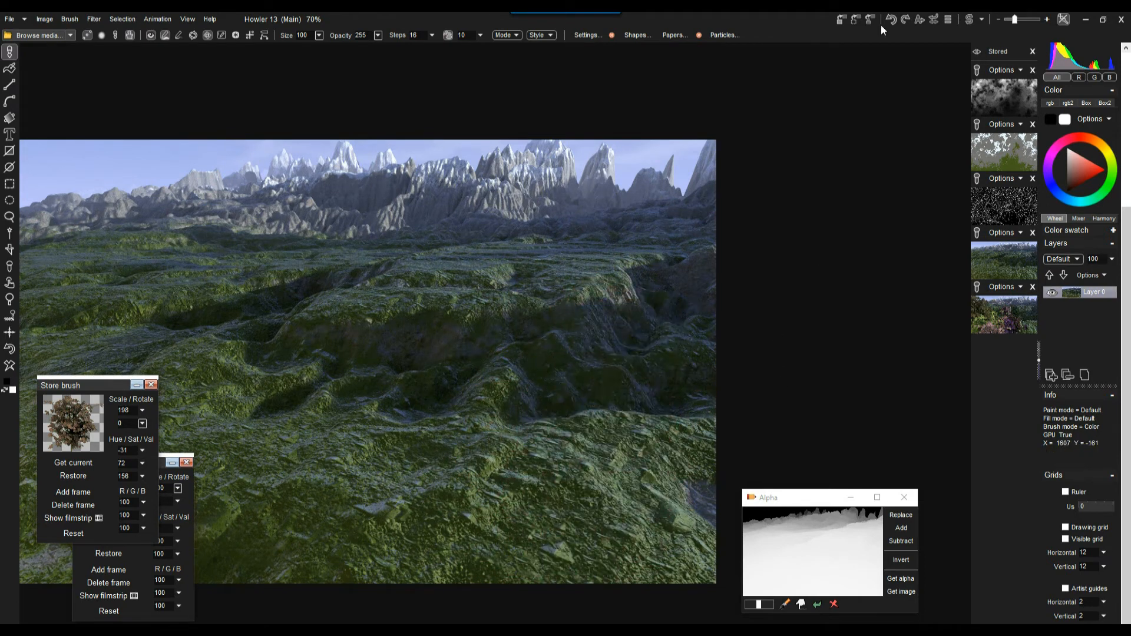
left_click(971, 19)
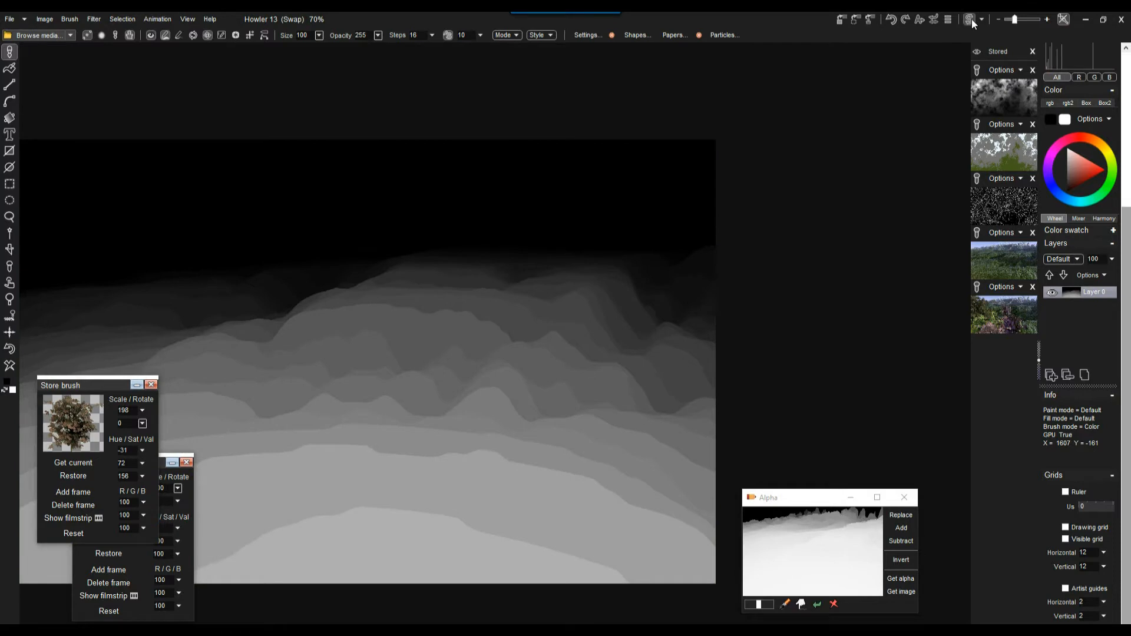
left_click(971, 19)
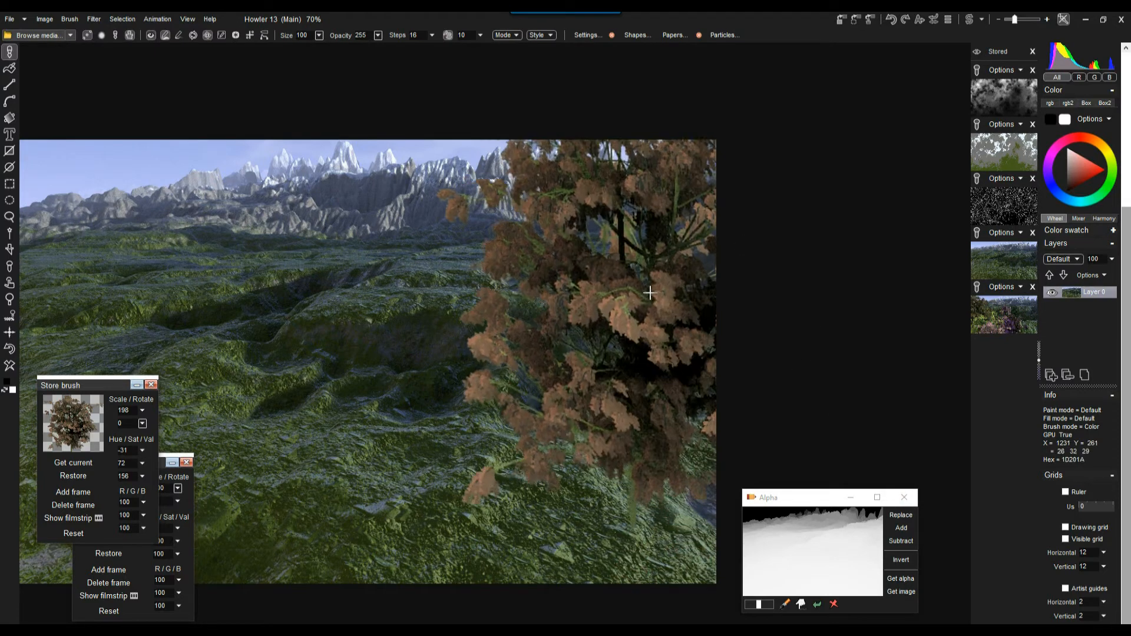
Turn off the tree brush preview over the swap image's depth map and return to the main image
left_click(970, 19)
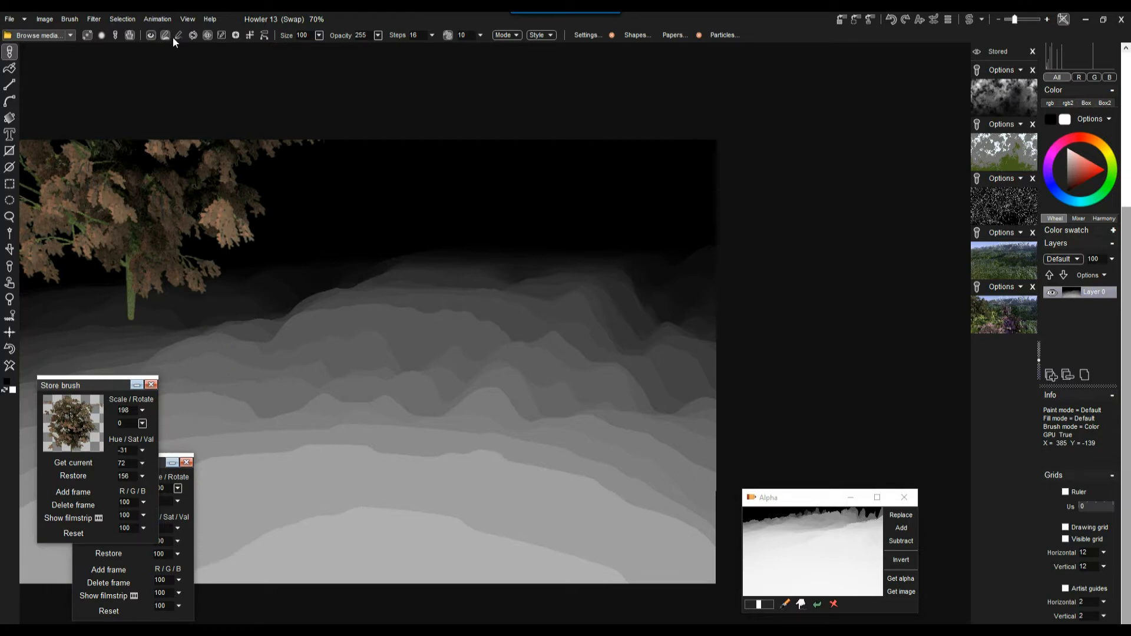
left_click(152, 35)
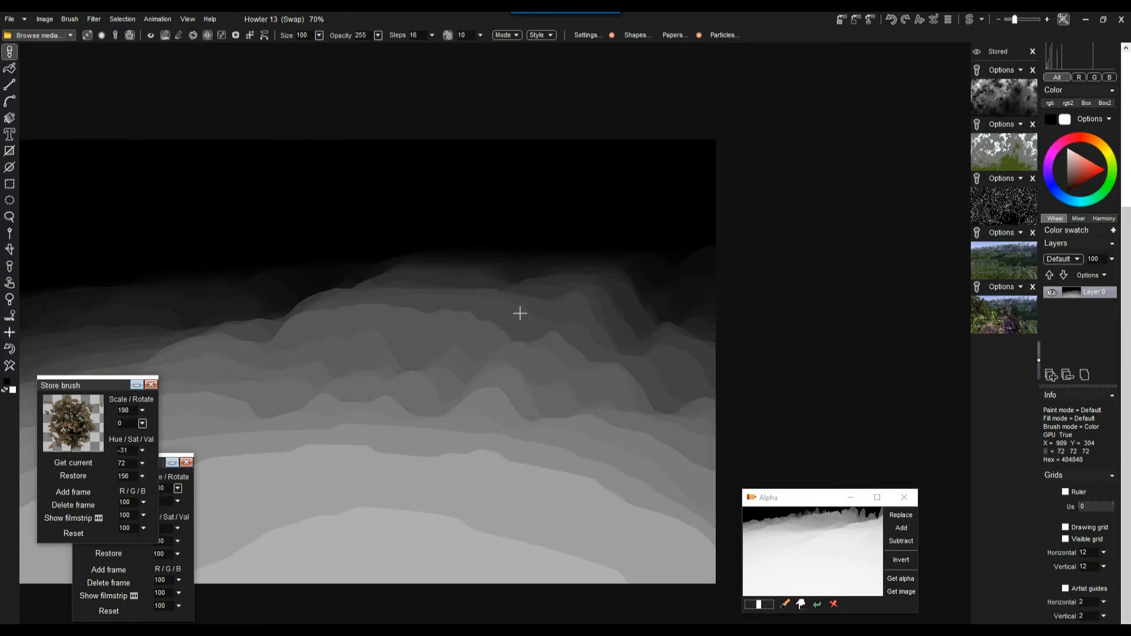
left_click(969, 19)
Load the stored black-and-white cloud texture into the main image
left_click(998, 93)
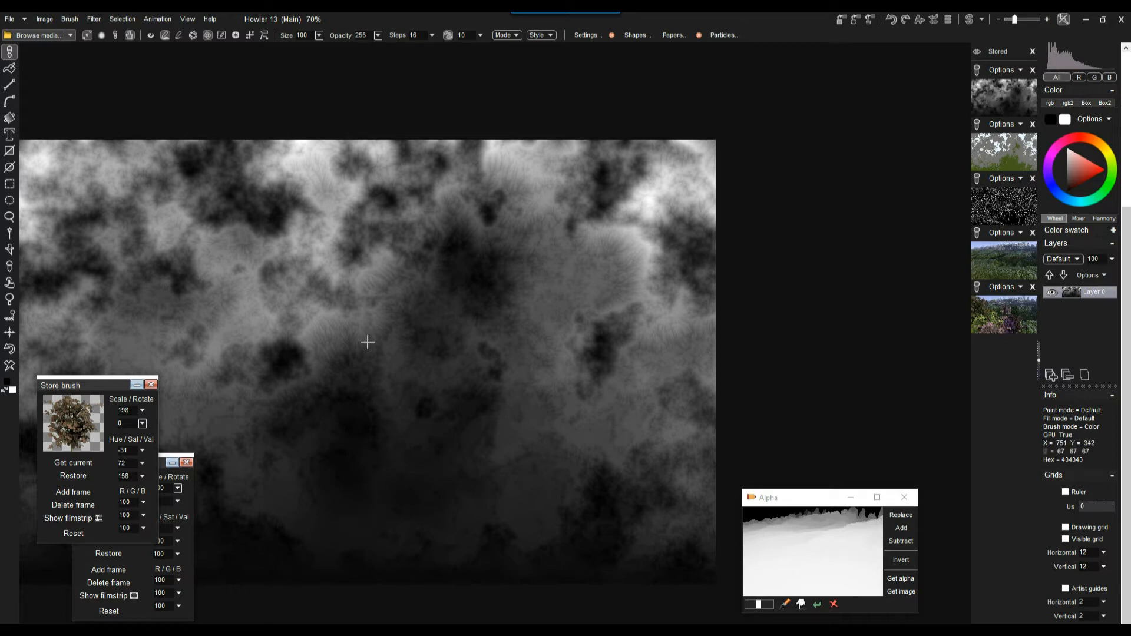
left_click_drag(404, 353, 572, 288)
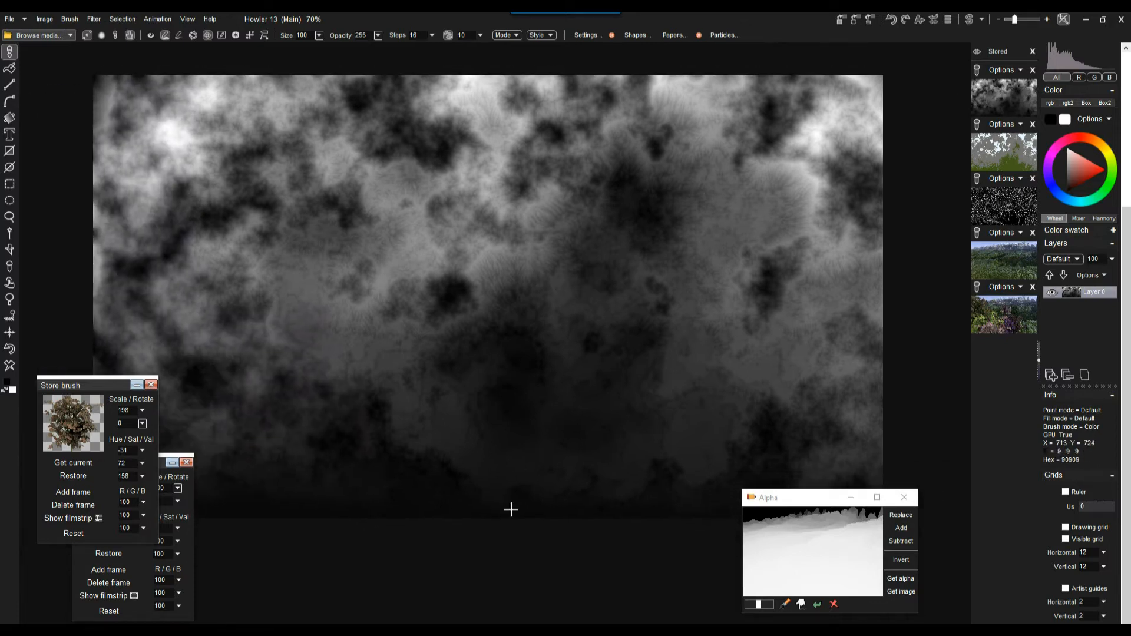
left_click_drag(499, 165, 501, 226)
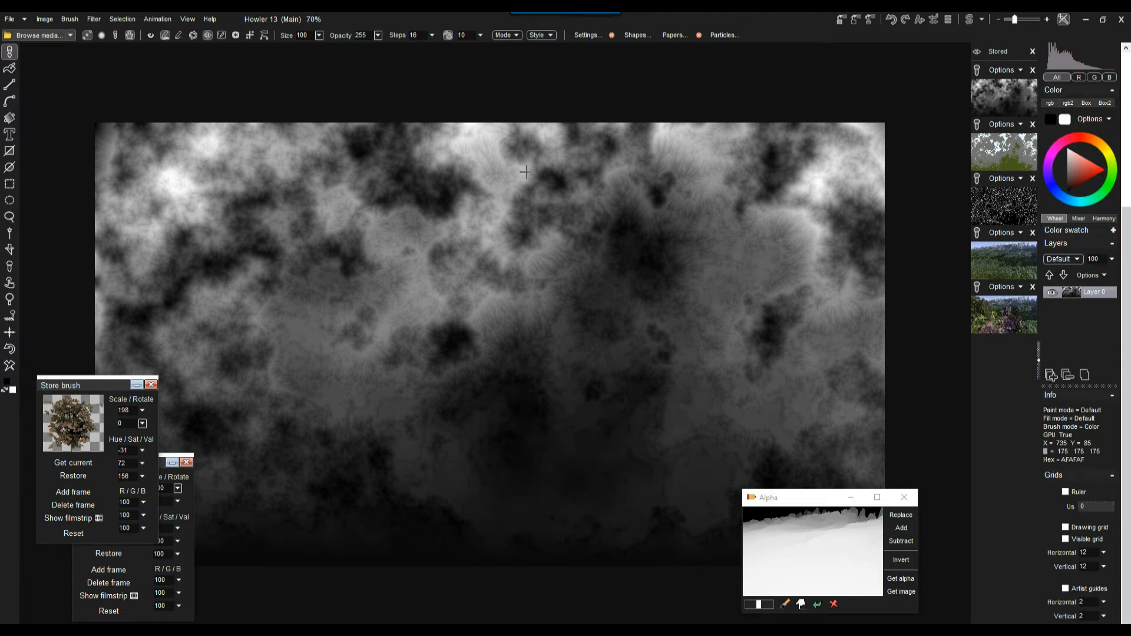
Fill the main image with two-tone Plasma noise in white and black at scale 9, using Opaque mode
left_click(92, 20)
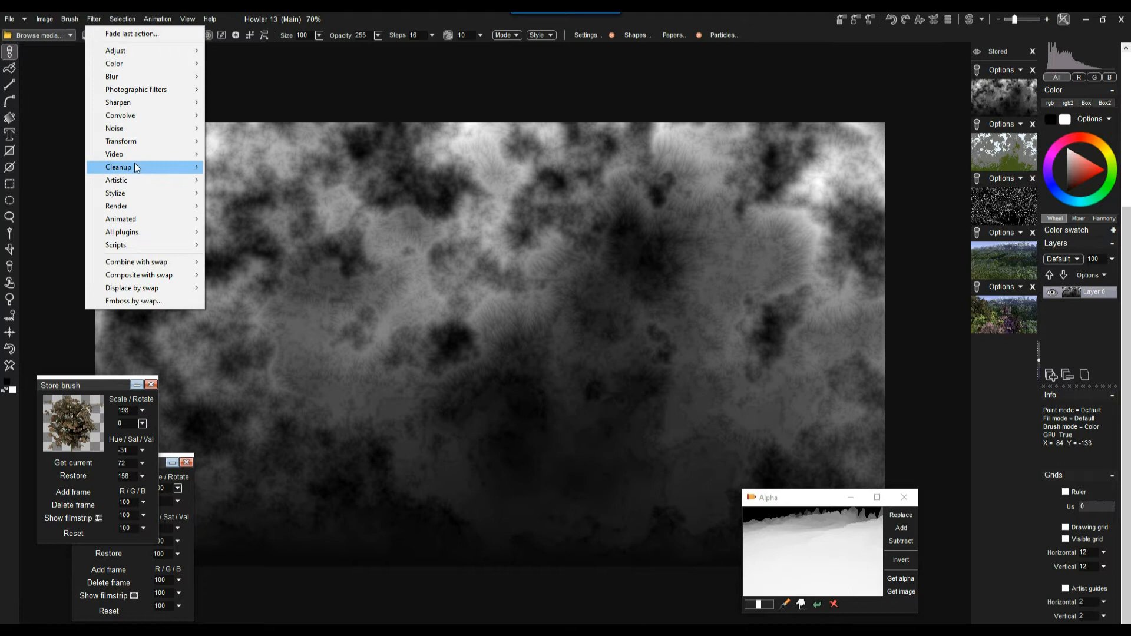
mouse_move(141, 168)
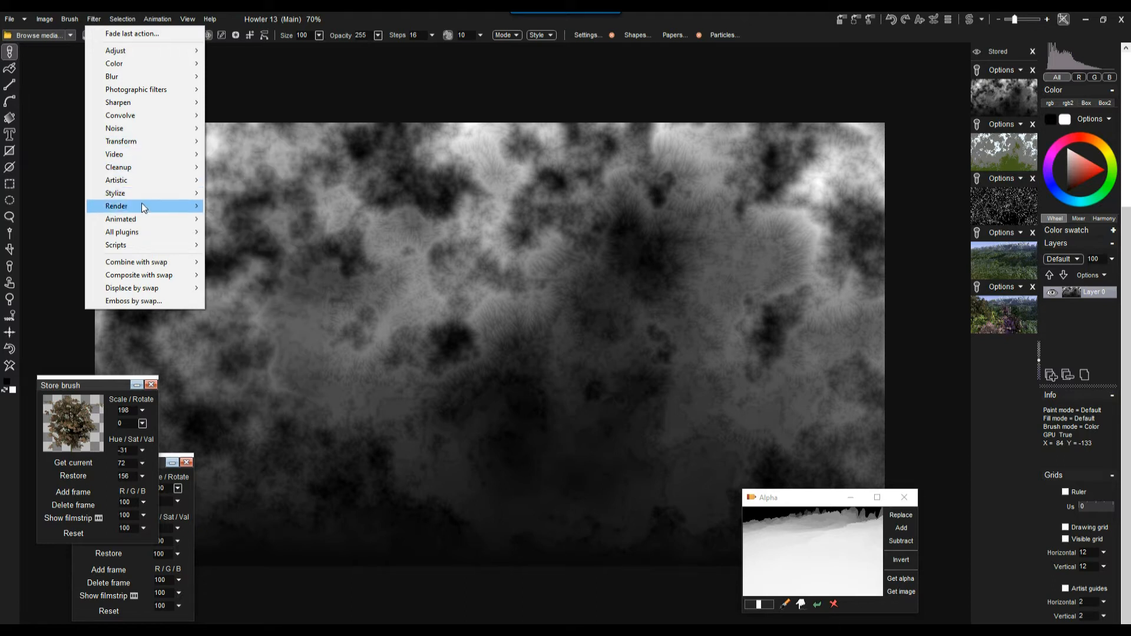
mouse_move(143, 205)
left_click(233, 207)
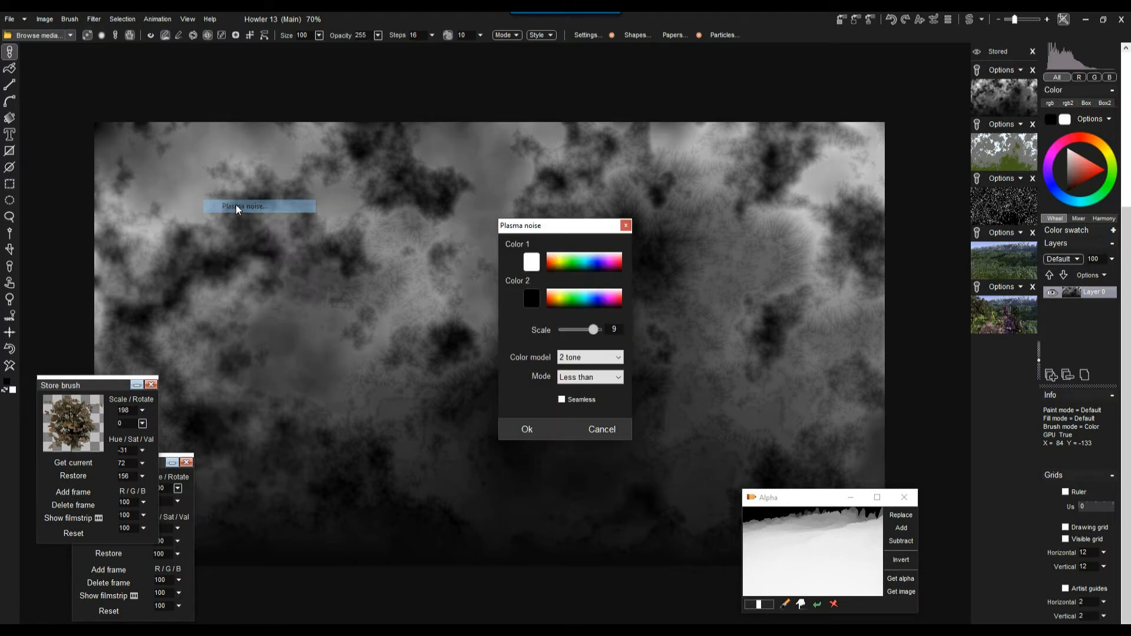
left_click(588, 383)
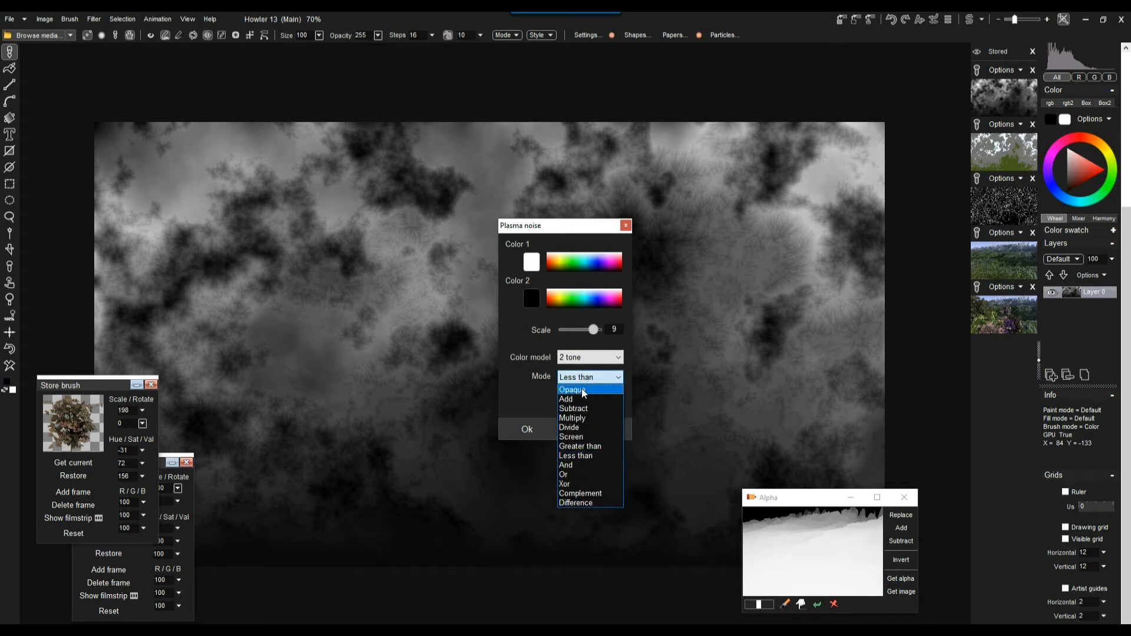
left_click(586, 391)
left_click(522, 433)
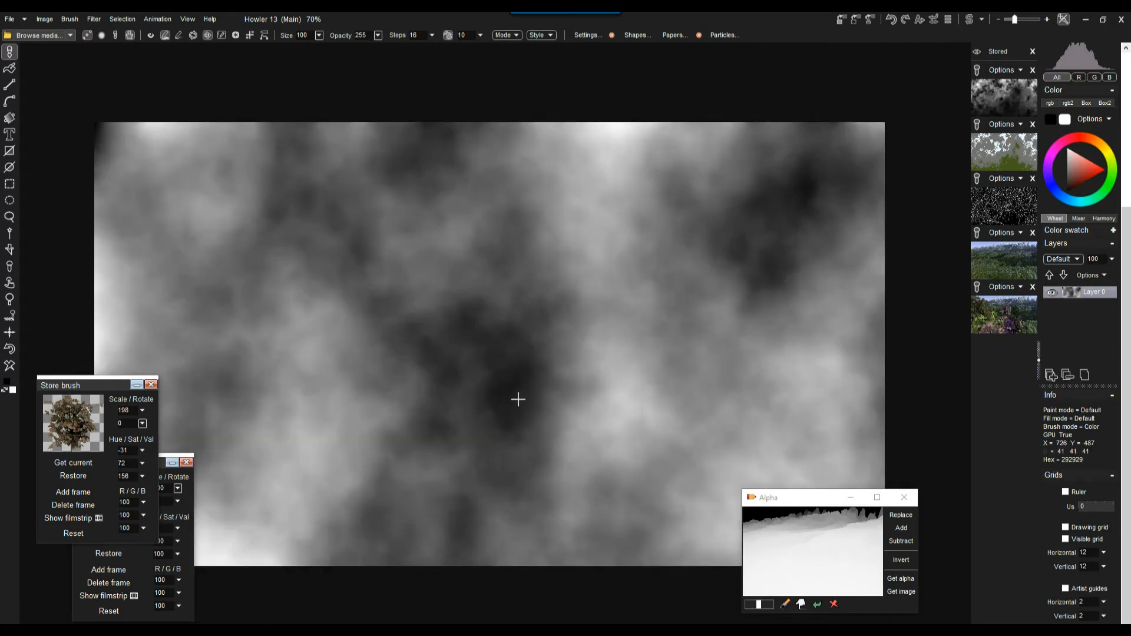
Darken the plasma noise with a vertical linear gradient in Multiply mode, running from the bottom edge to near the top
left_click(94, 19)
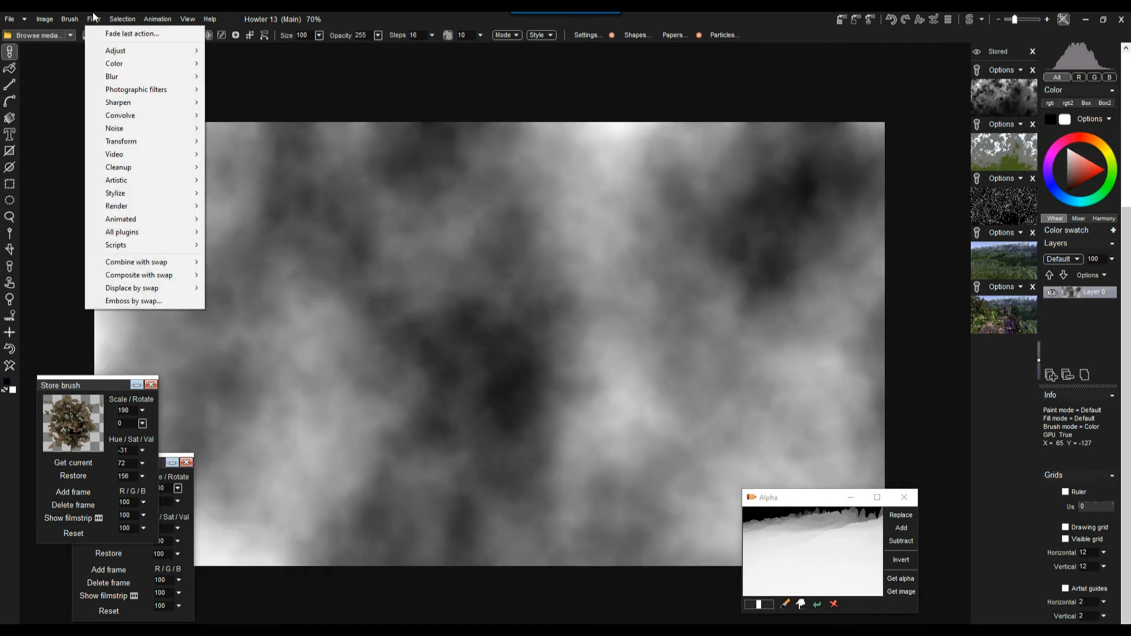
left_click(10, 117)
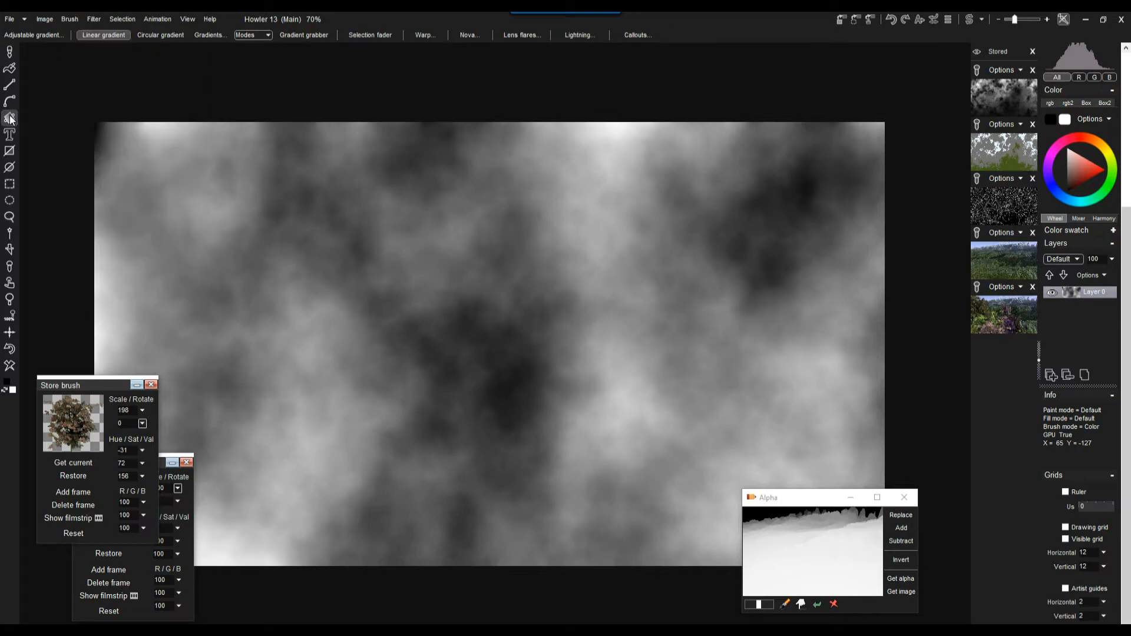
right_click(10, 117)
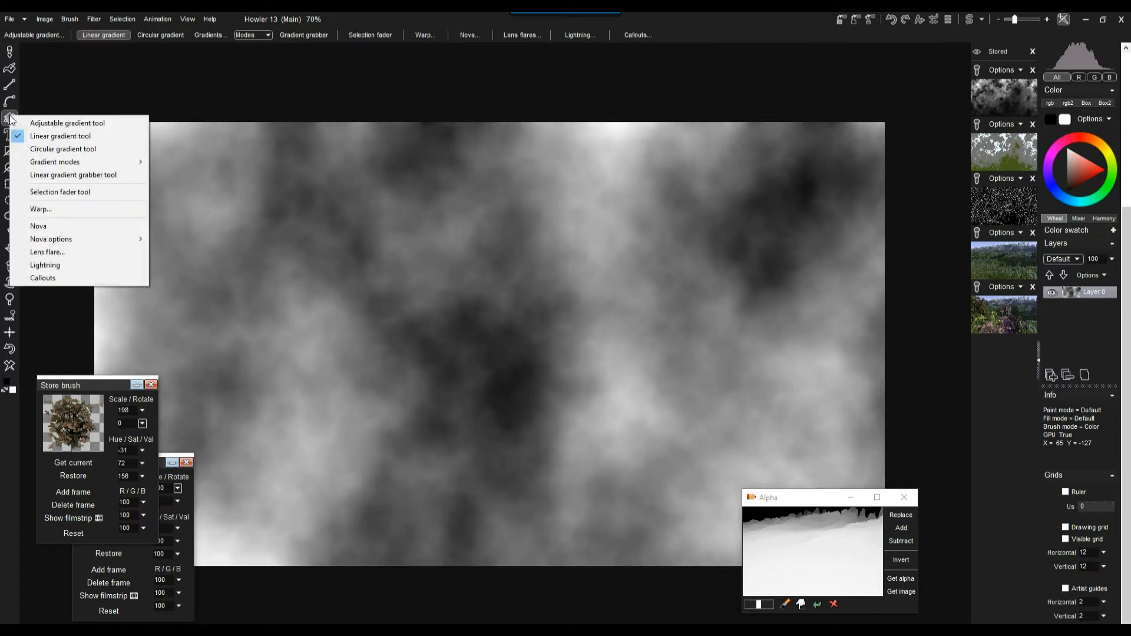
left_click(37, 137)
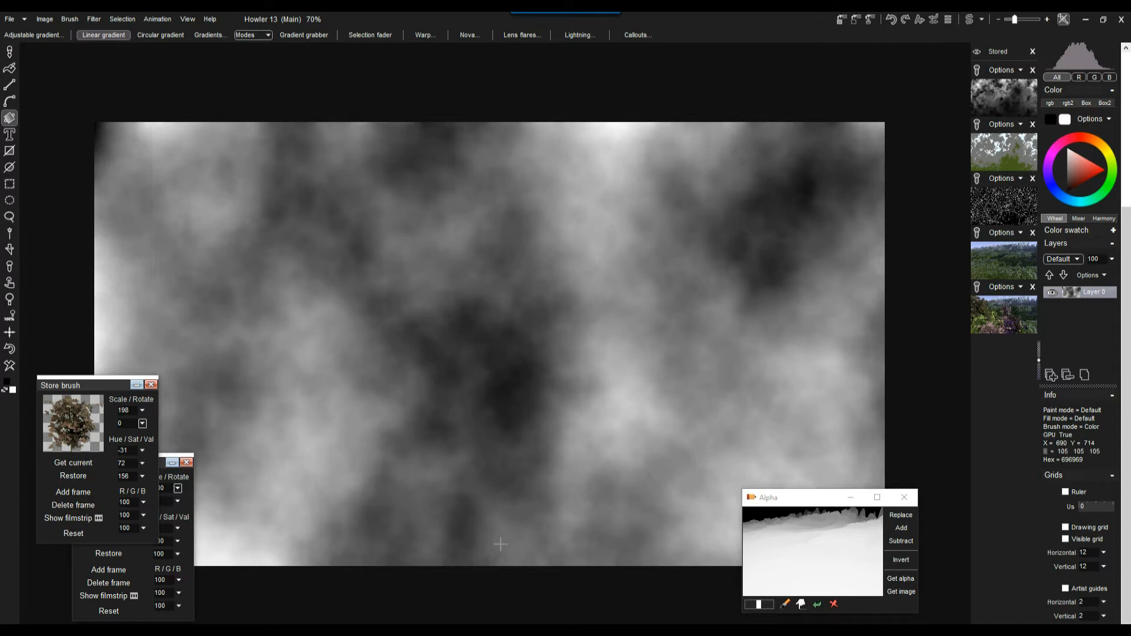
left_click_drag(488, 568, 487, 158)
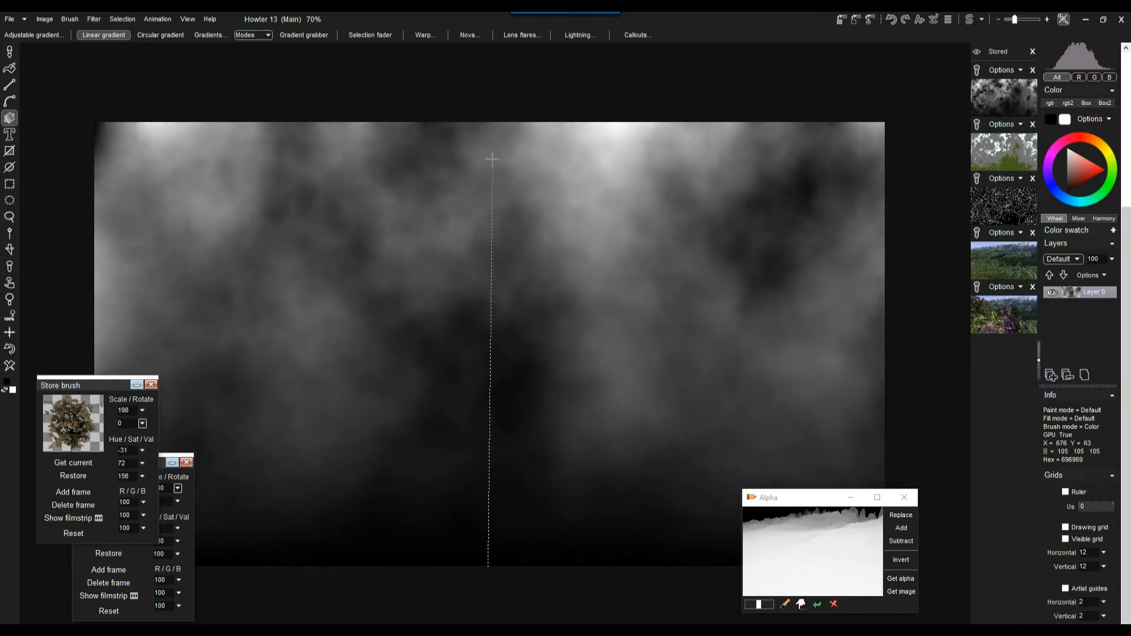
left_click(252, 35)
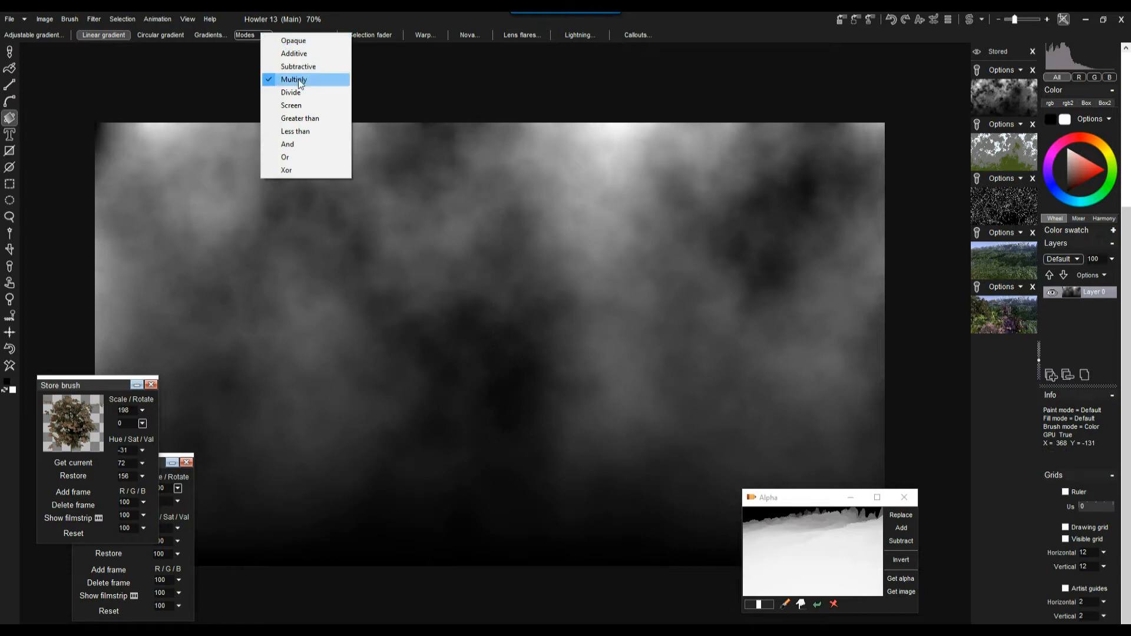
left_click(300, 81)
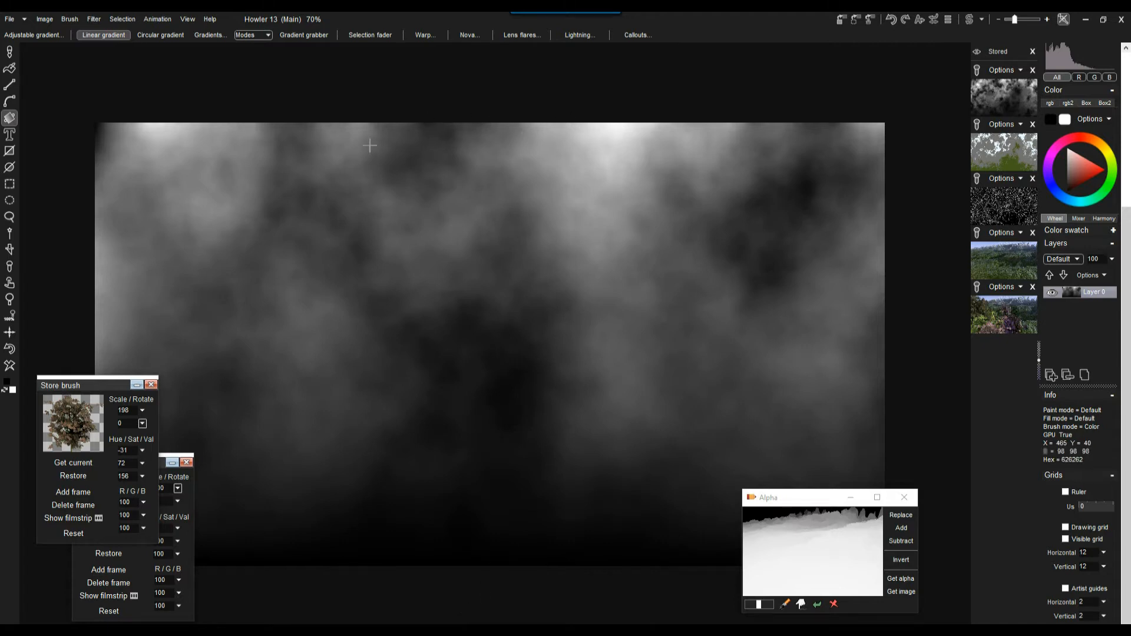
Clear the main image to white and apply a full-height linear gradient running from black at the bottom to white at the top
left_click(8, 366)
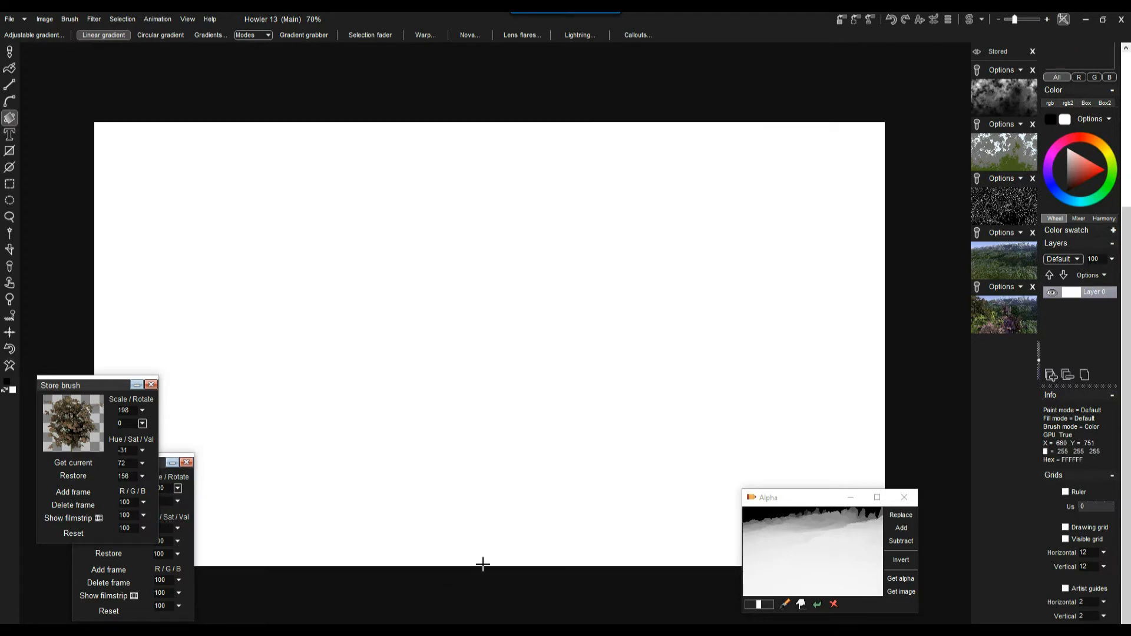
left_click_drag(487, 564, 492, 133)
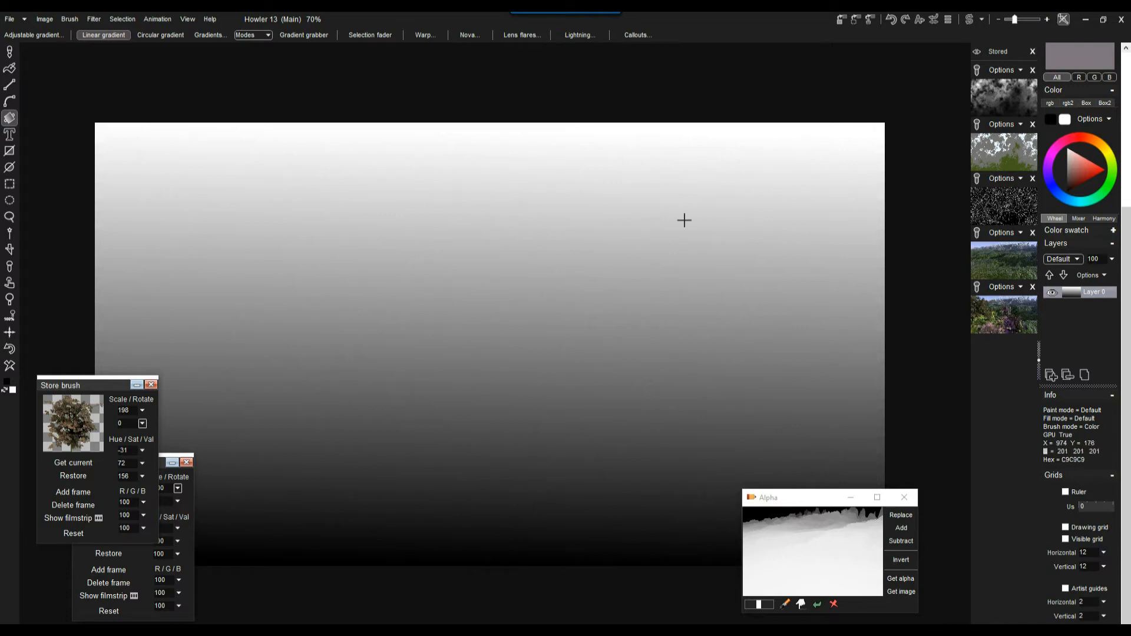
Replace the swap image's depth map with plain white, preview the tree brush over it, and return to the main image
left_click(970, 20)
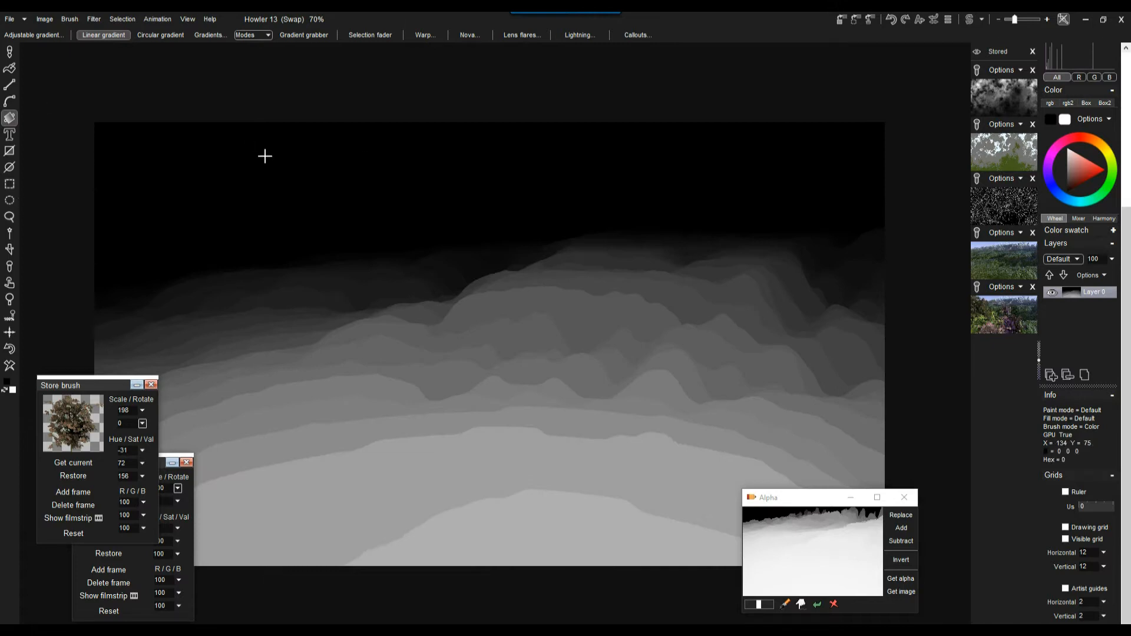
left_click(10, 366)
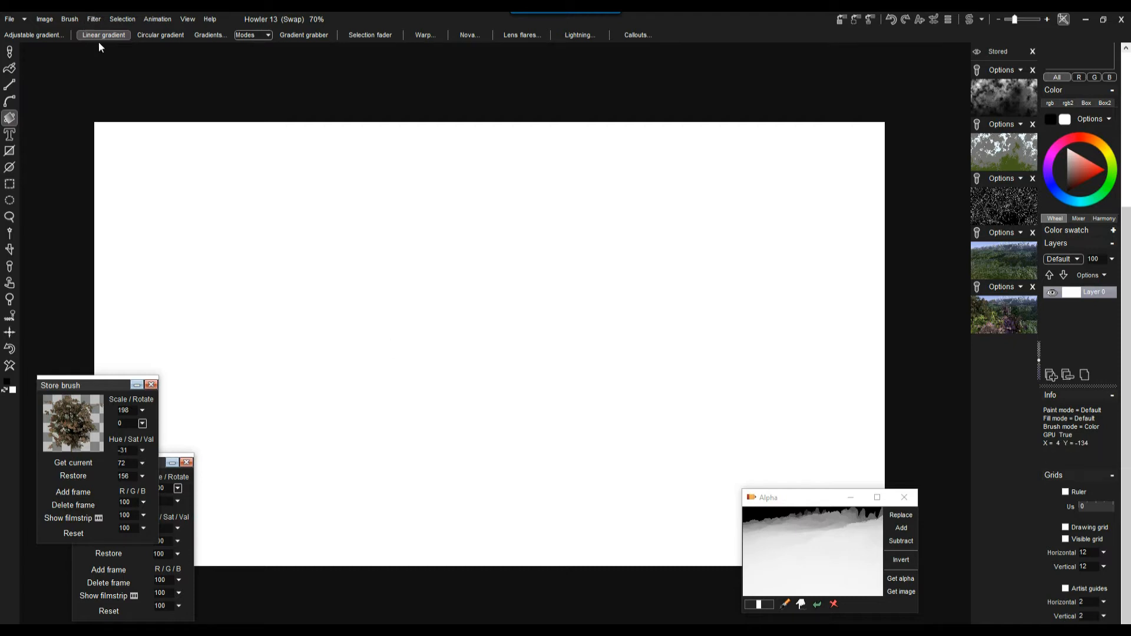
left_click(10, 52)
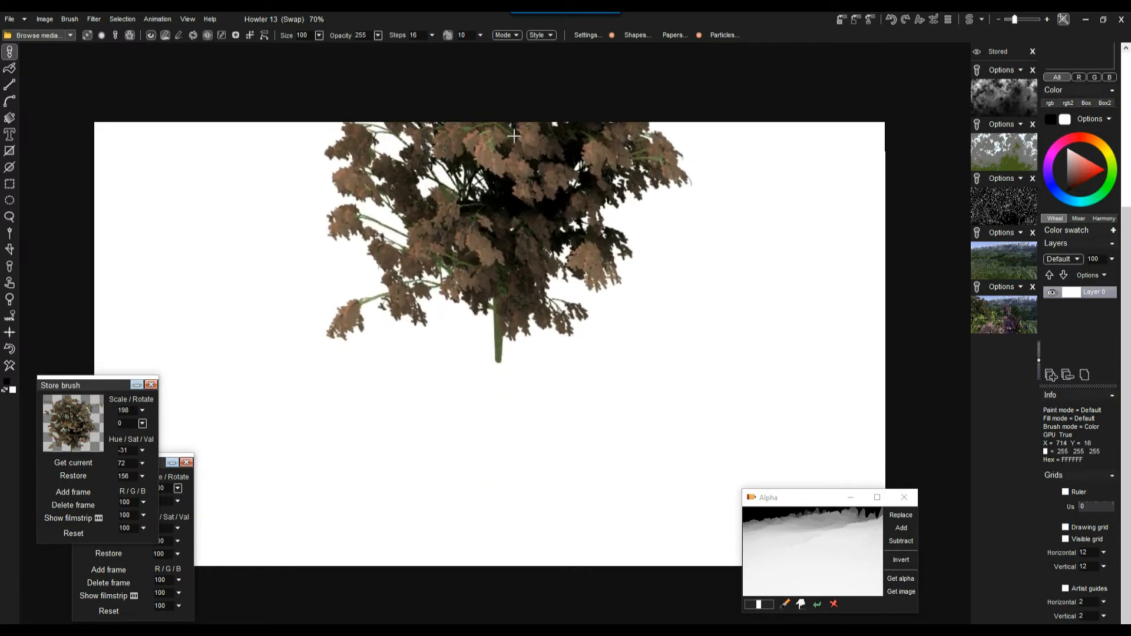
left_click(970, 20)
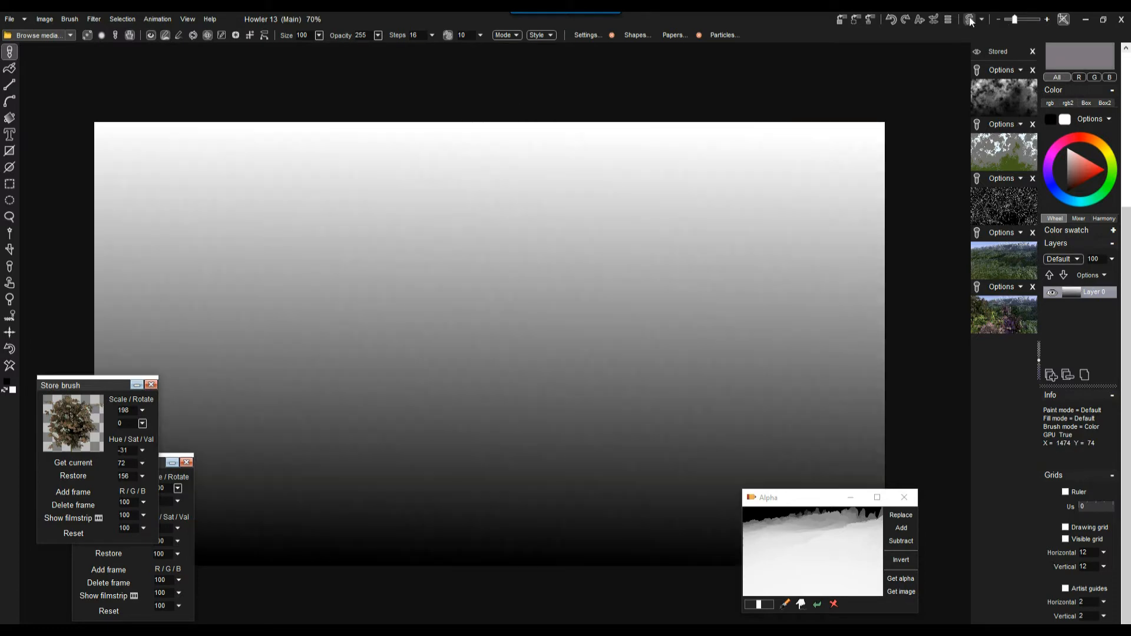
Invert the main image's gradient and check the tree brush's scaling over the white swap image
left_click(44, 19)
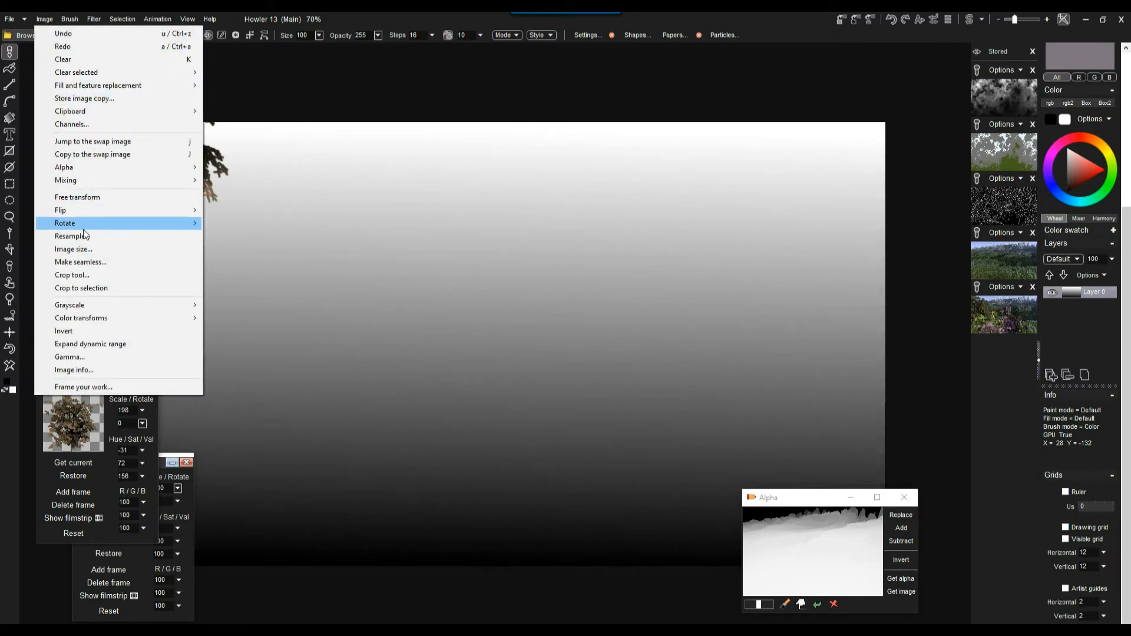
left_click(93, 327)
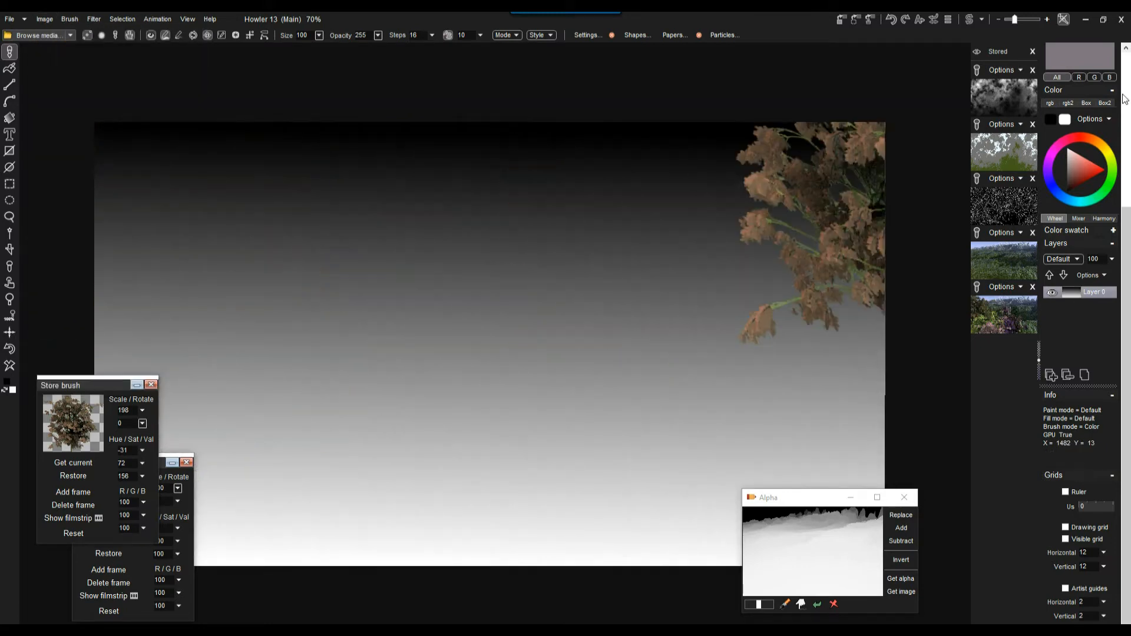
left_click(967, 19)
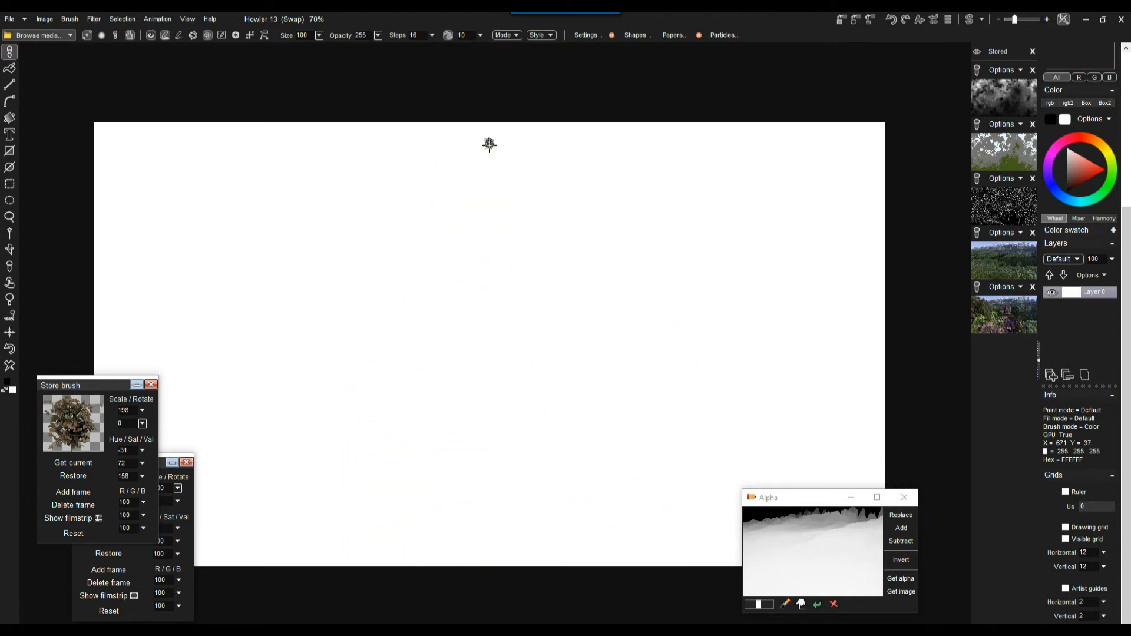
left_click(970, 19)
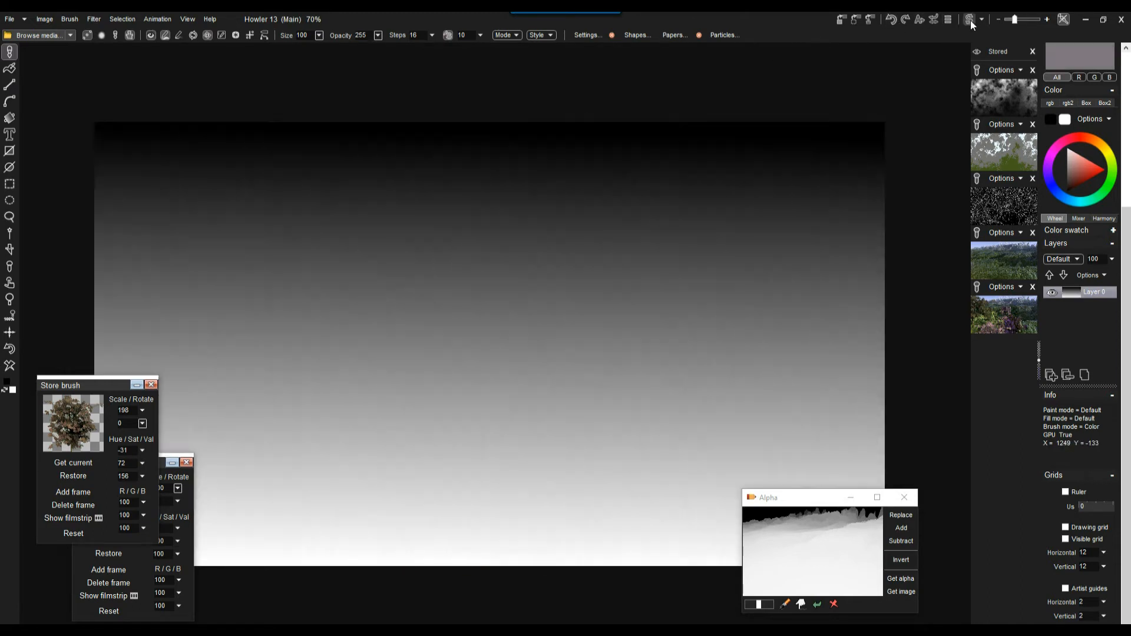
Darken the gradient's midtones by pulling down the RGB curve in Curves, and recheck the tree brush's scaling over the swap image
left_click(94, 19)
mouse_move(131, 52)
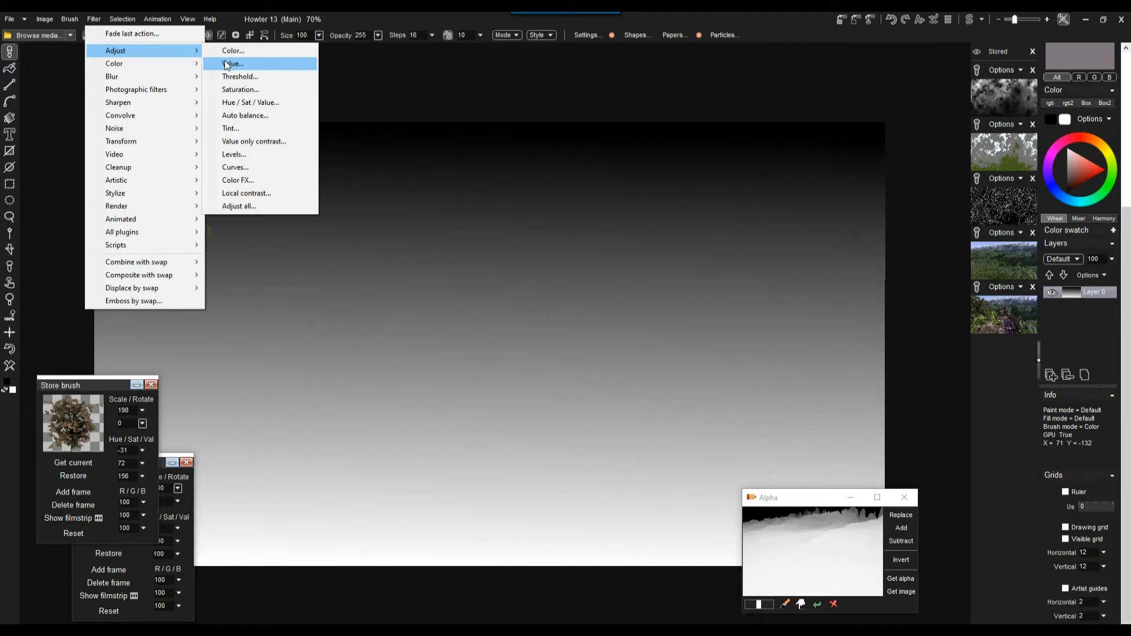
left_click(252, 168)
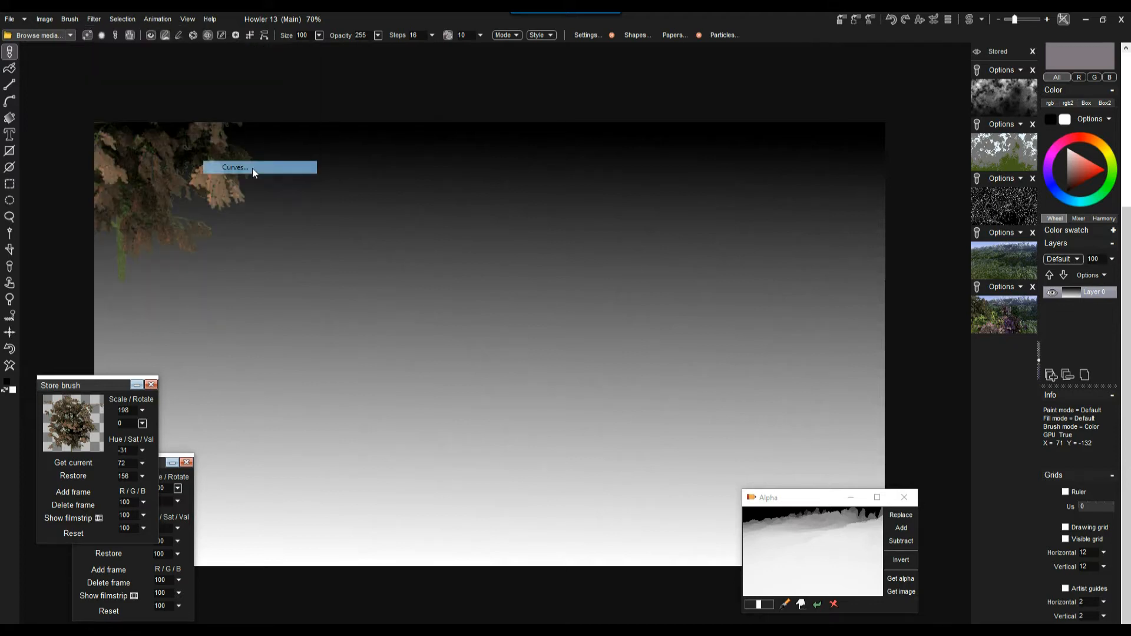
left_click(625, 420)
mouse_move(547, 354)
left_mouse_down()
mouse_move(589, 373)
mouse_move(553, 366)
mouse_move(576, 383)
mouse_move(554, 354)
mouse_move(550, 279)
mouse_move(530, 305)
mouse_move(606, 349)
mouse_move(562, 340)
left_mouse_up()
left_click(625, 420)
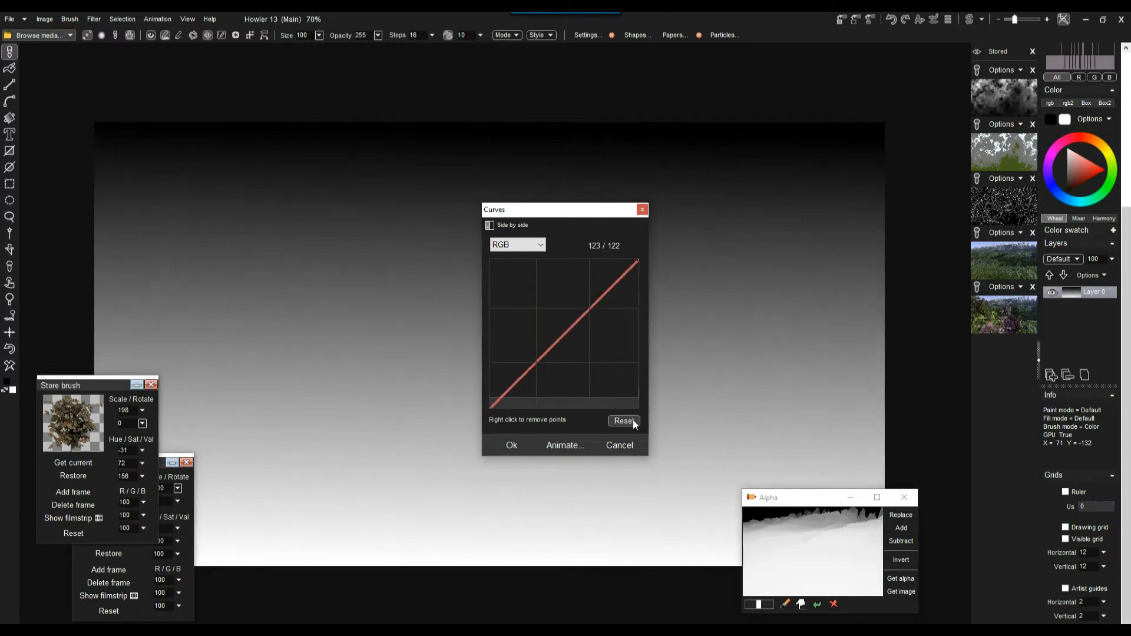
left_click_drag(553, 352, 574, 367)
left_click(511, 446)
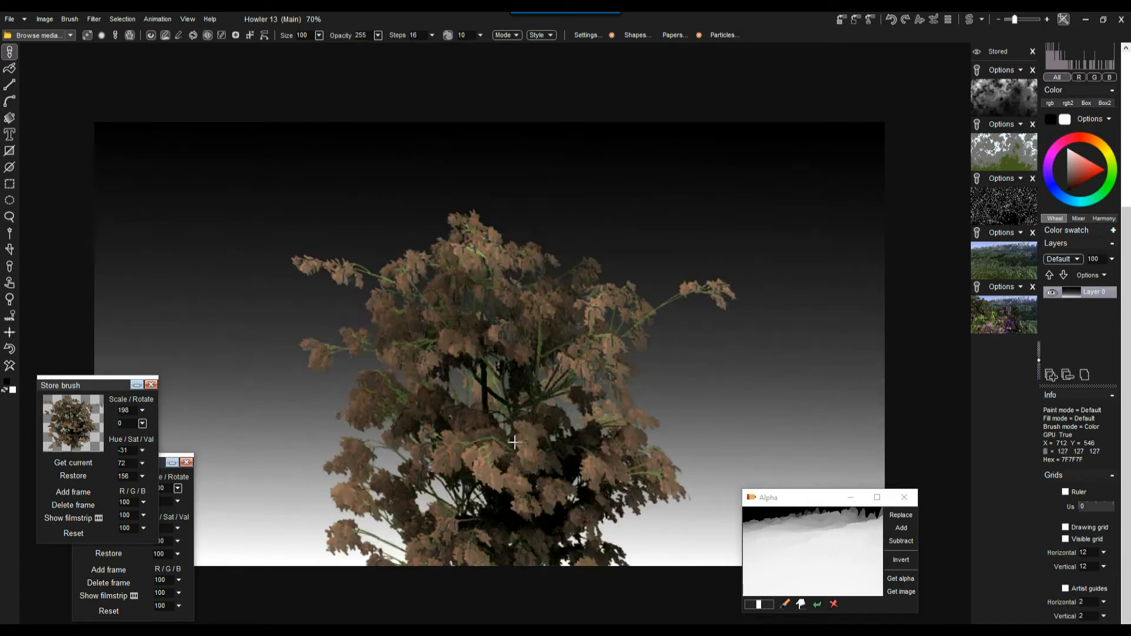
left_click(949, 21)
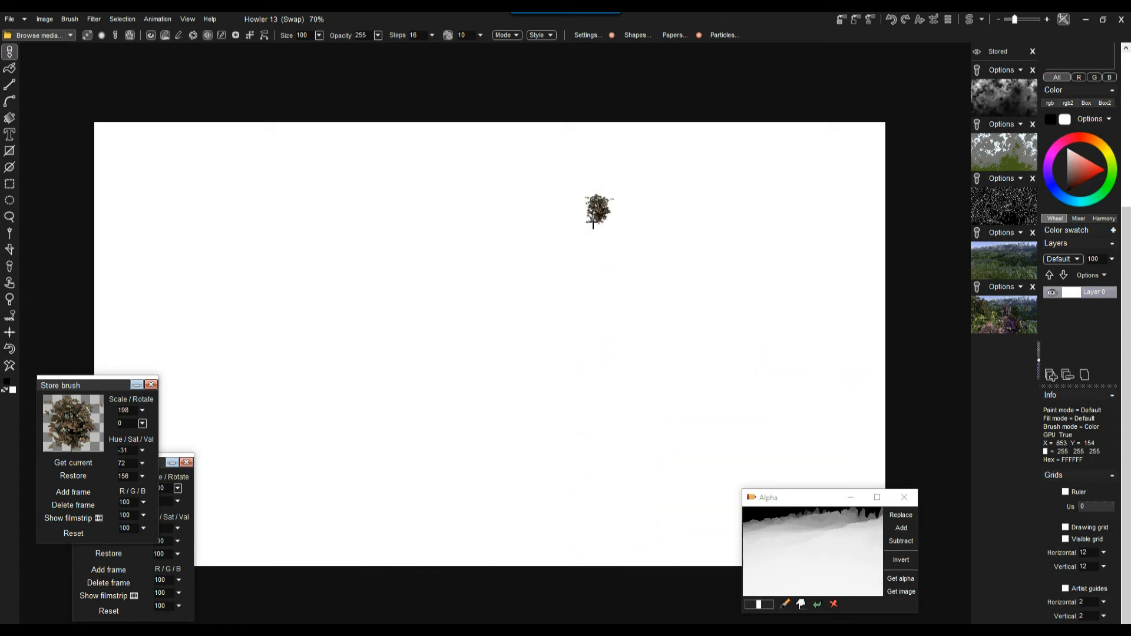
left_click(969, 20)
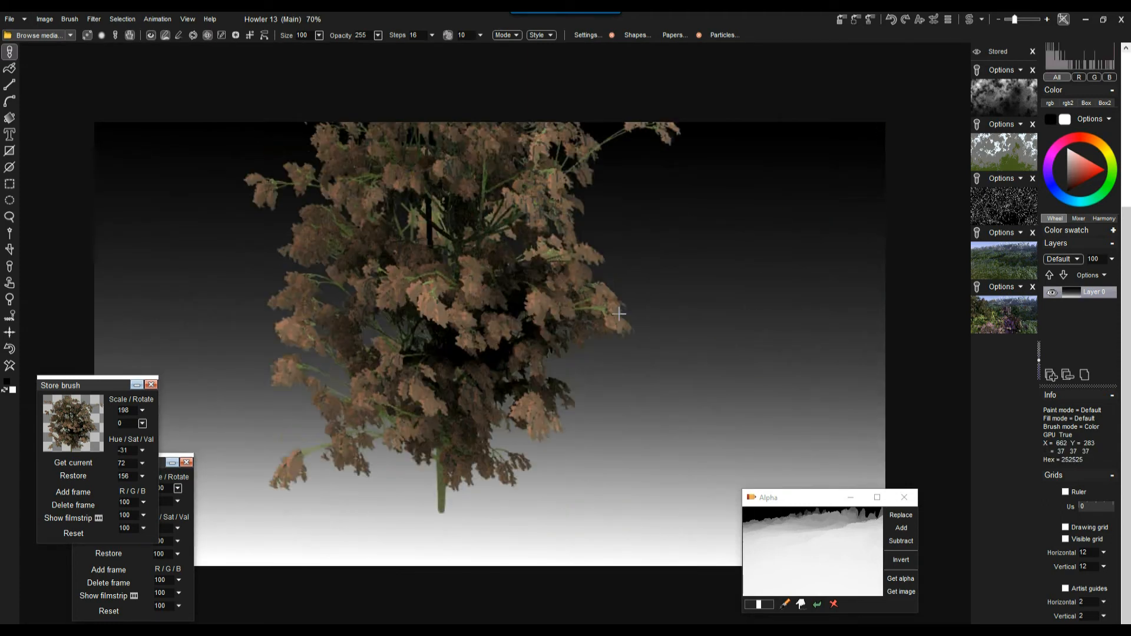
Load the stored black-and-white cloud texture into the main image and the stored green-and-gray terrain texture into the swap image
left_click(1005, 96)
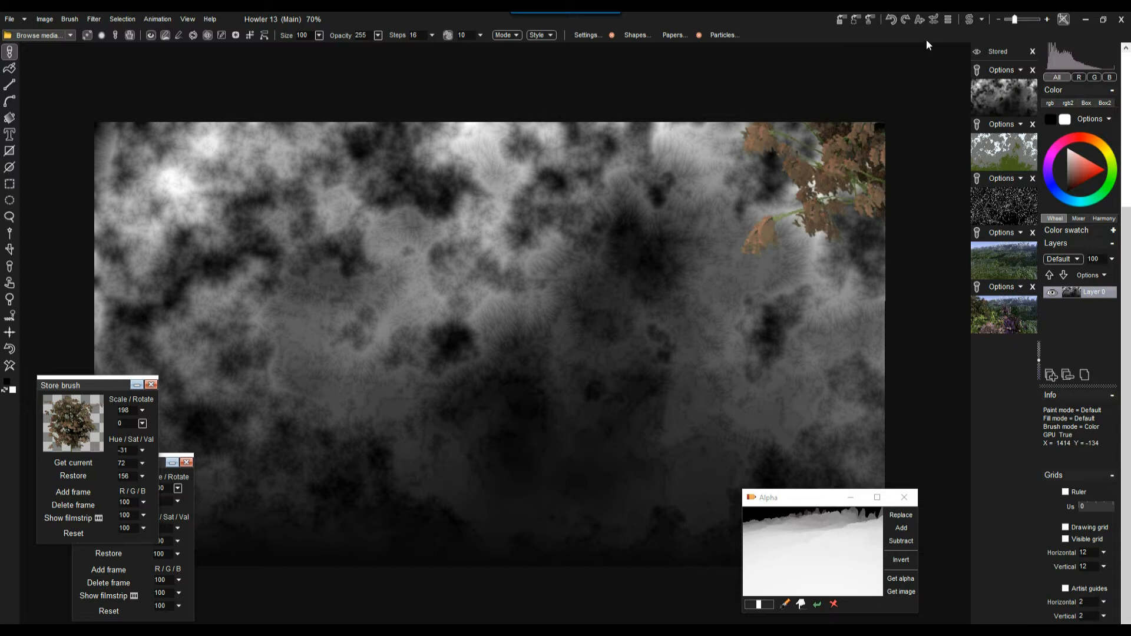
left_click(969, 21)
left_click(1016, 146)
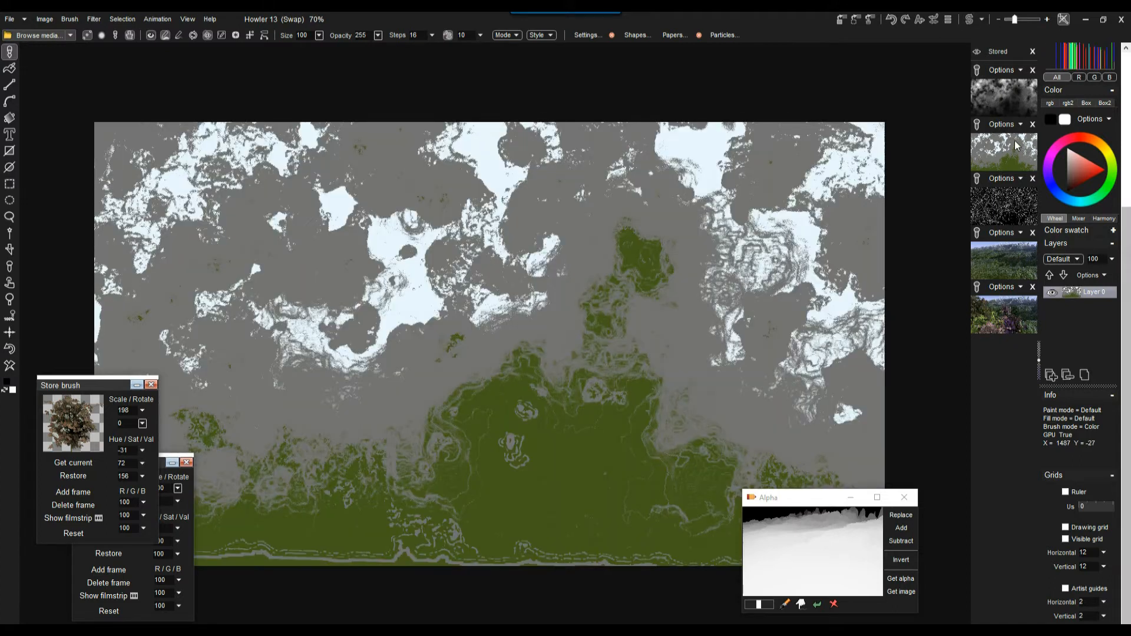
left_click(969, 20)
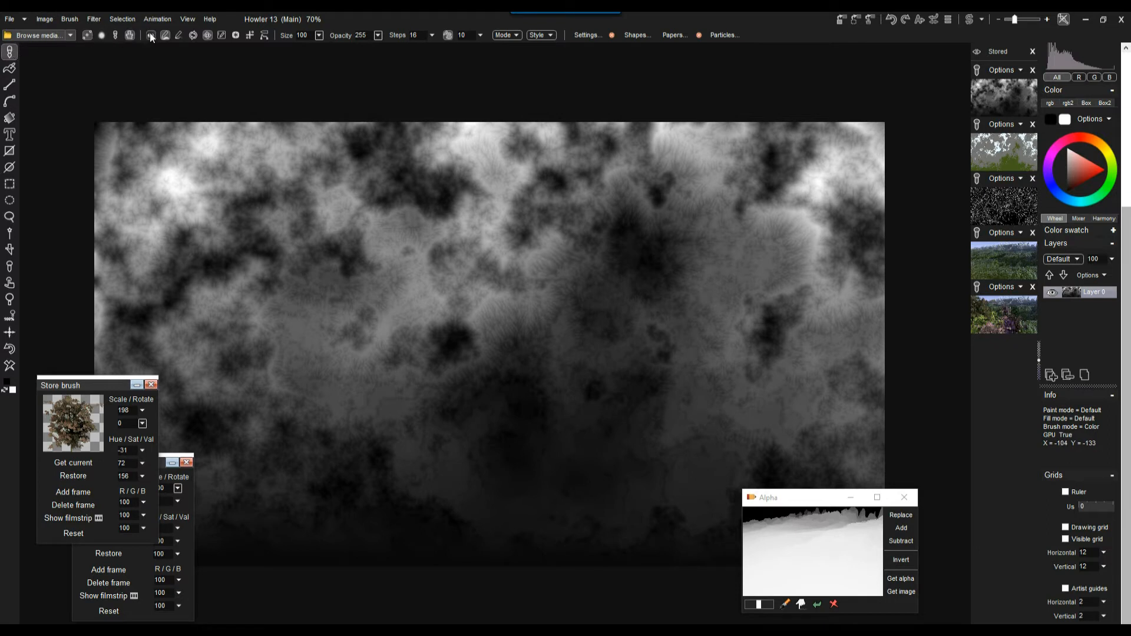
Open the cloud texture as terrain in Puppy Ray GPU, move the dialog off the render, and tilt the camera down
left_click(93, 19)
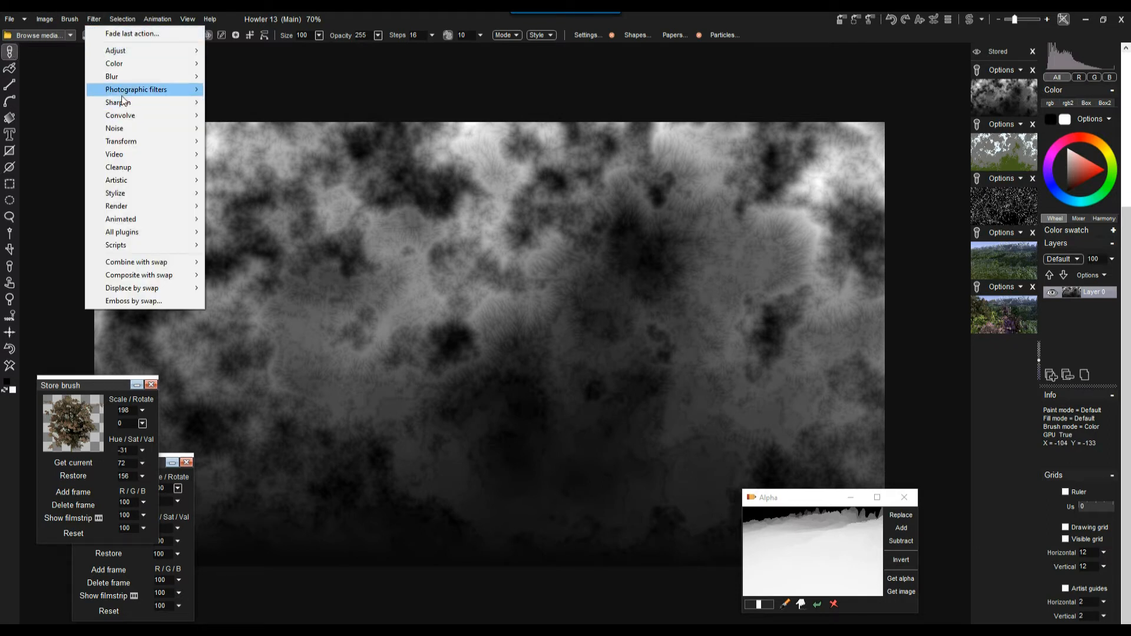
mouse_move(126, 145)
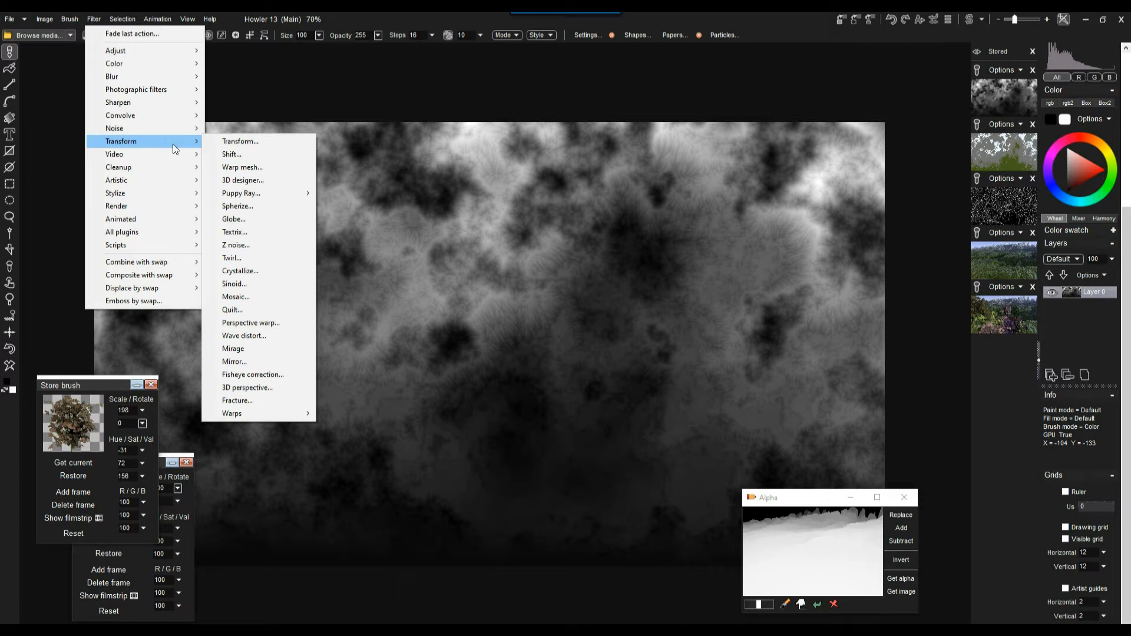
mouse_move(273, 192)
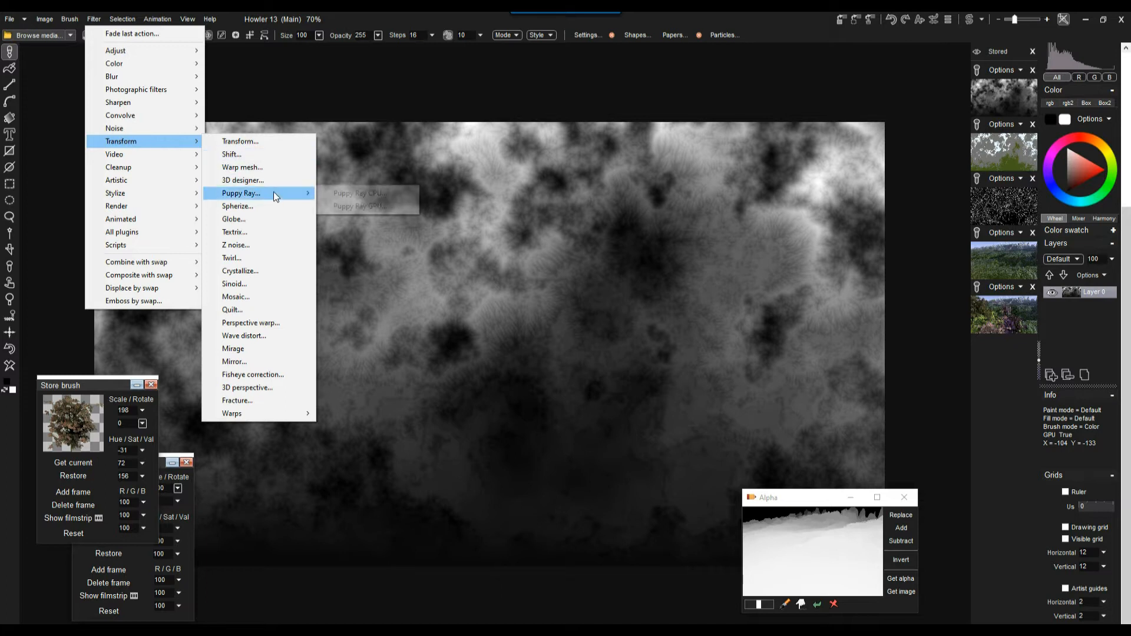
left_click(391, 207)
left_click_drag(642, 86, 533, 76)
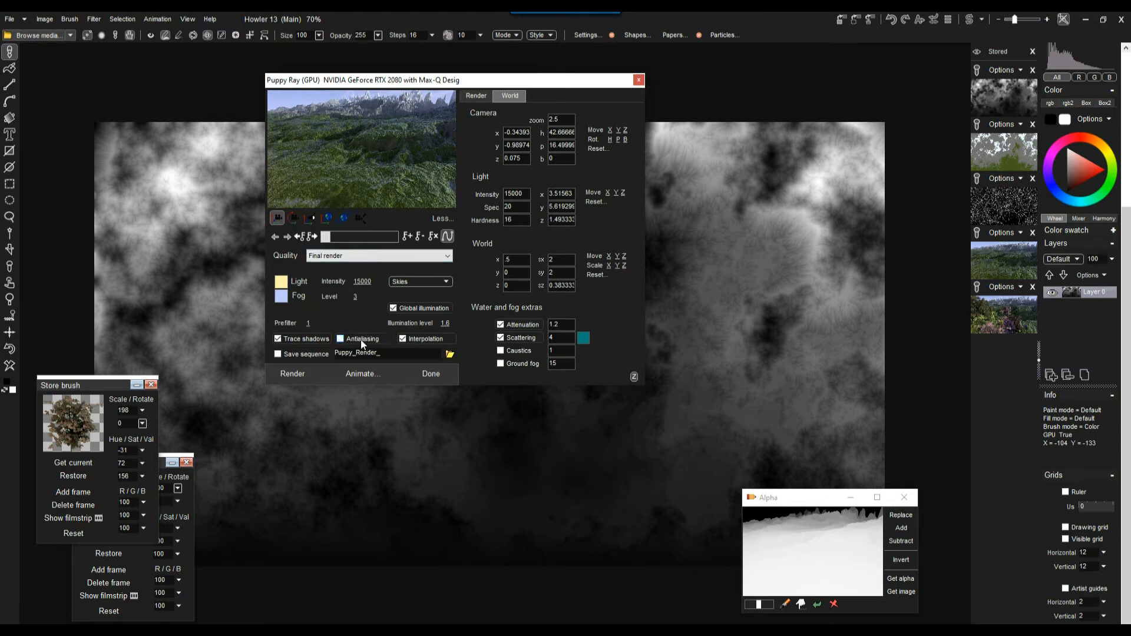
left_click_drag(355, 149, 793, 138)
left_click_drag(807, 221, 842, 283)
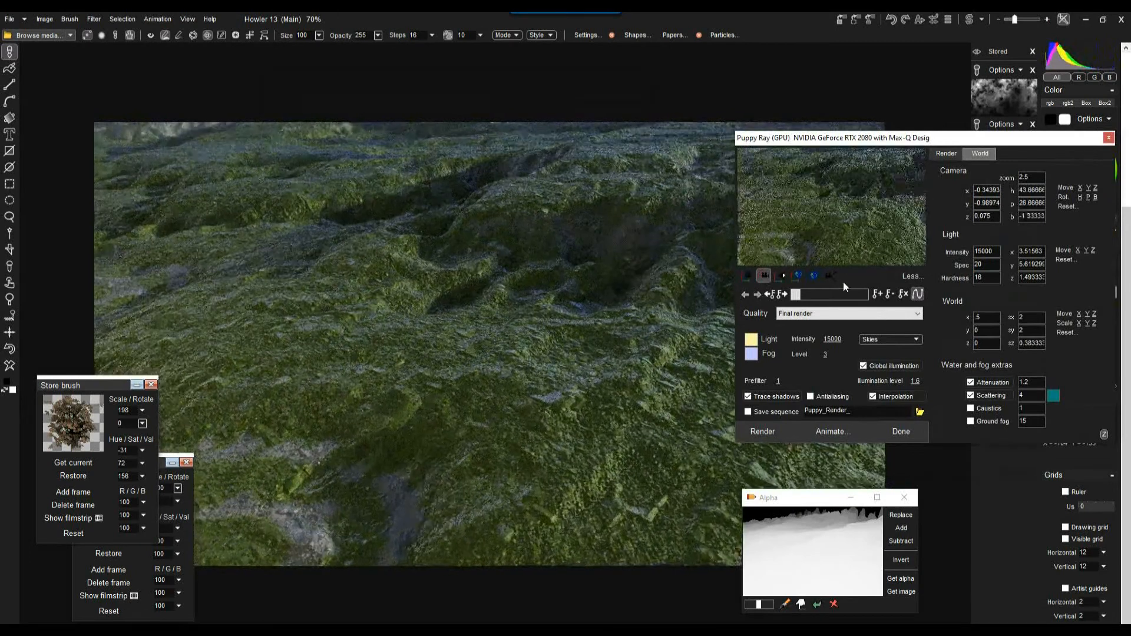
Raise the Puppy Ray camera to about z 0.53 and turn it to a heading of about 82 and pitch of about 28
left_click(747, 275)
left_click_drag(800, 226, 617, 66)
left_click_drag(715, 116, 723, 271)
left_click(767, 276)
left_click_drag(771, 239, 887, 230)
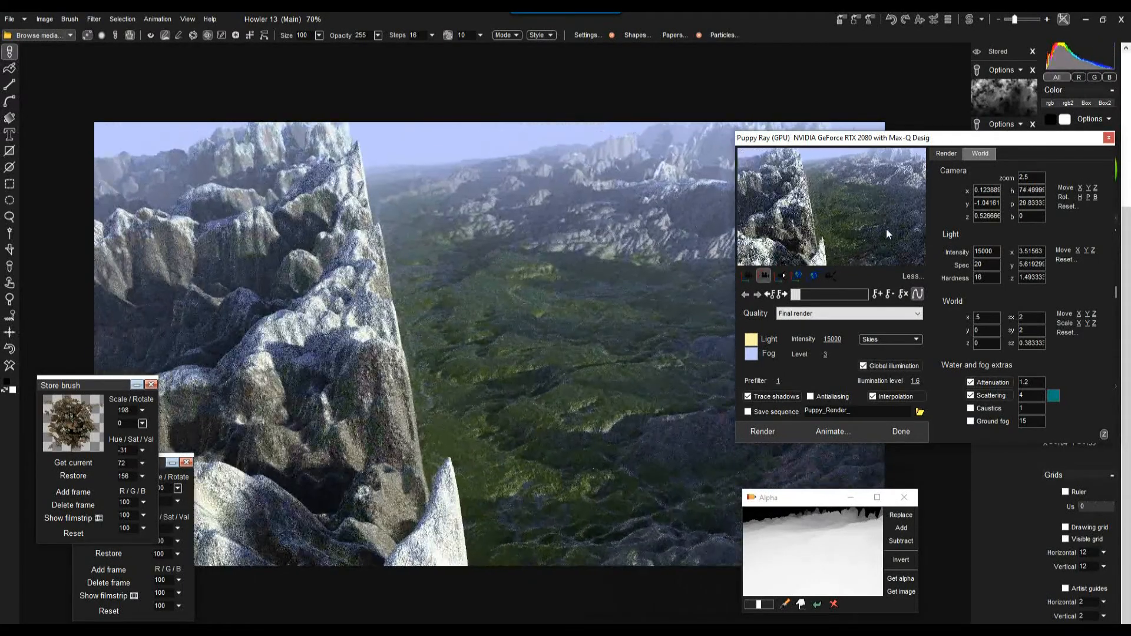
left_click_drag(755, 264, 761, 200)
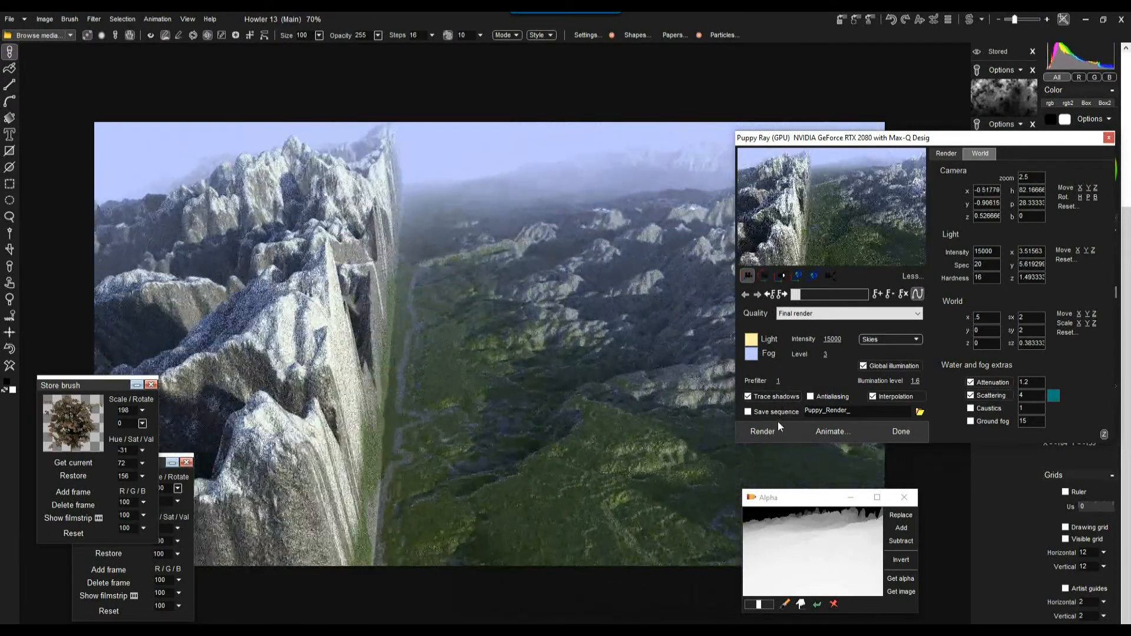
Lower the camera to about z 0.11 and turn it to a heading of about -50 and pitch of 18 towards the mountains
left_click_drag(793, 244, 804, 100)
left_click_drag(791, 212, 815, 205)
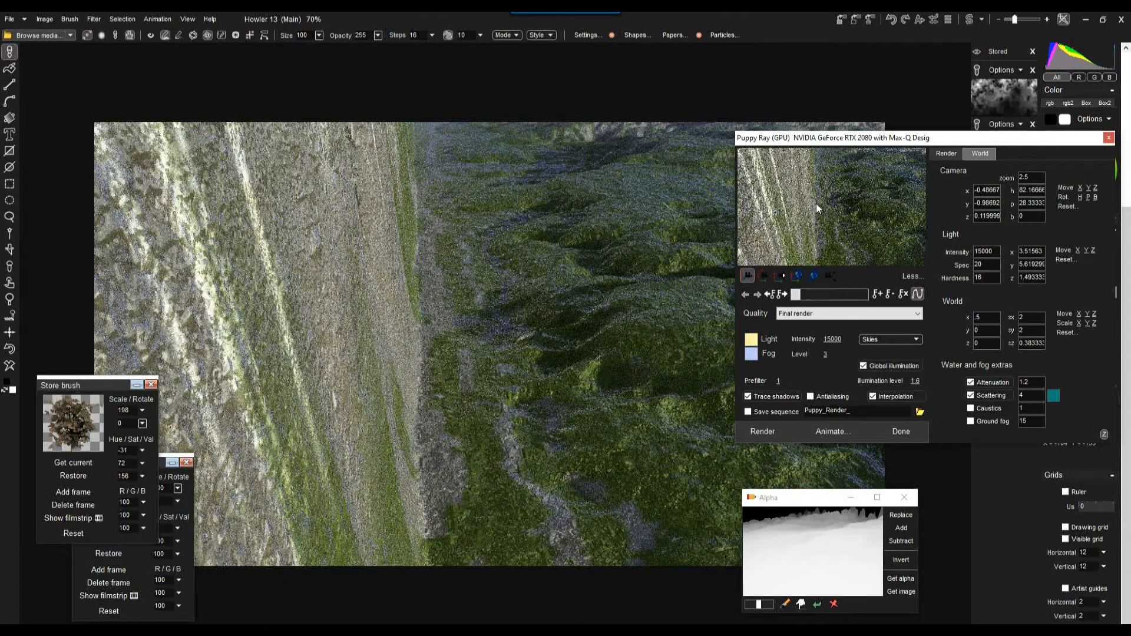
left_click_drag(801, 205, 853, 211)
left_click(765, 272)
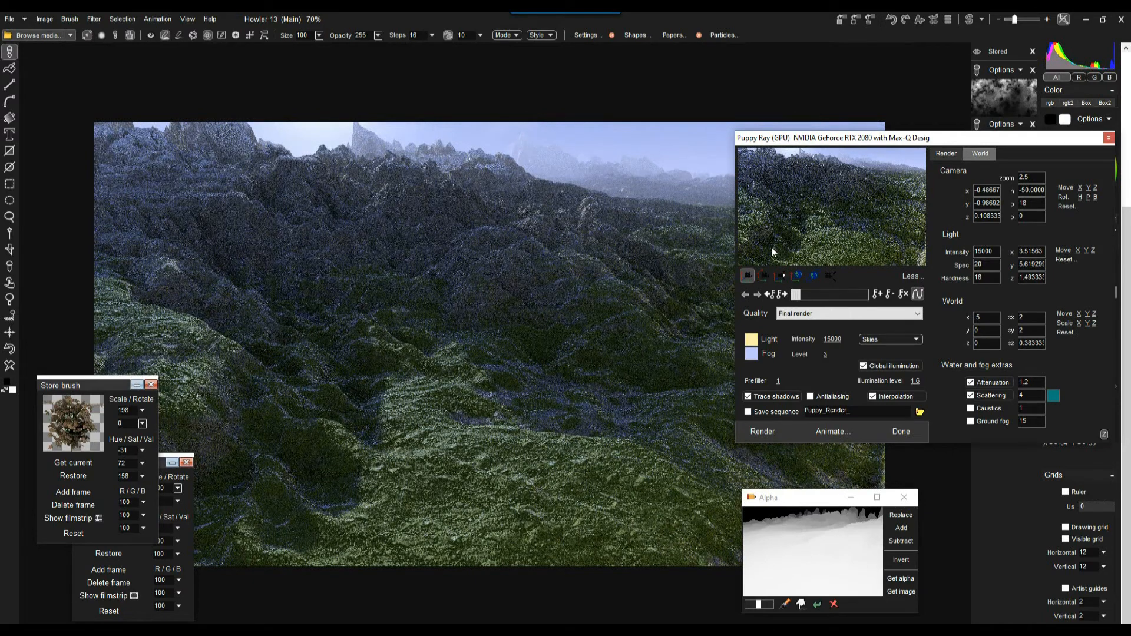
Reframe the terrain with the Puppy Ray camera at about x -0.92, y -0.99, zoom 1.365, heading -31 and pitch 28
left_click_drag(808, 233, 871, 146)
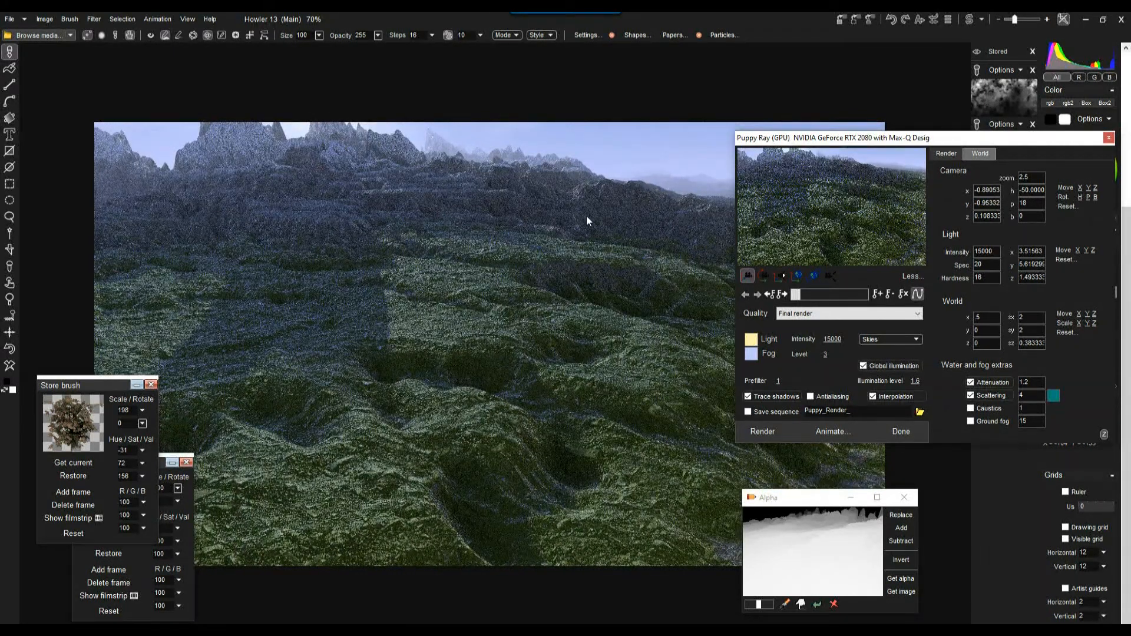
left_click_drag(780, 381, 1002, 369)
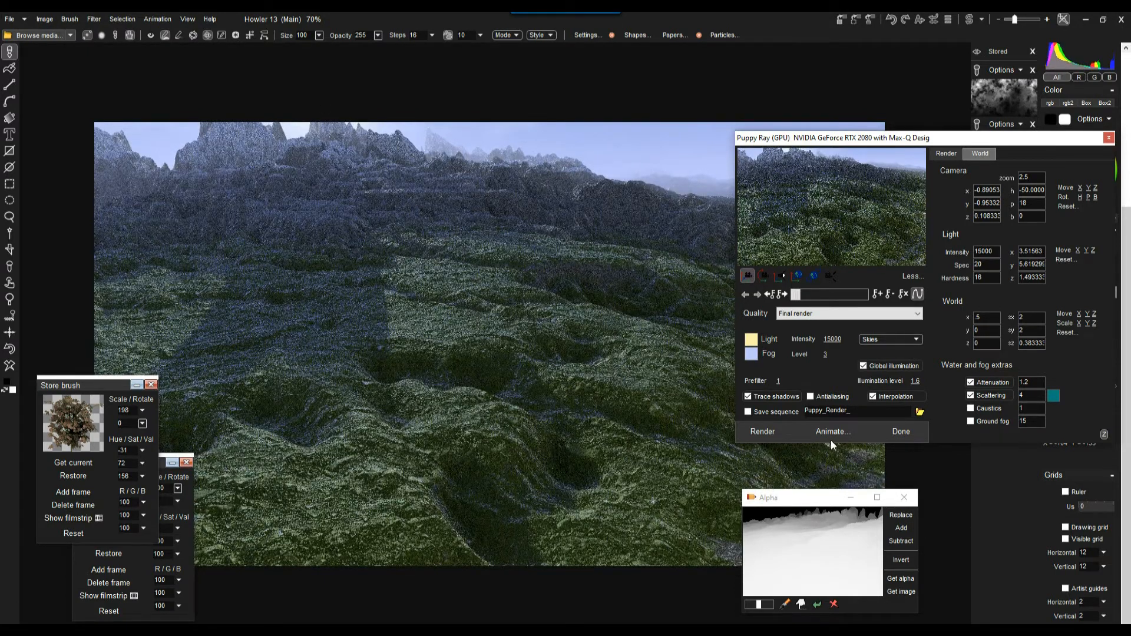
left_click(829, 274)
mouse_move(824, 235)
left_mouse_down()
mouse_move(716, 236)
mouse_move(827, 235)
left_mouse_up()
left_click(763, 274)
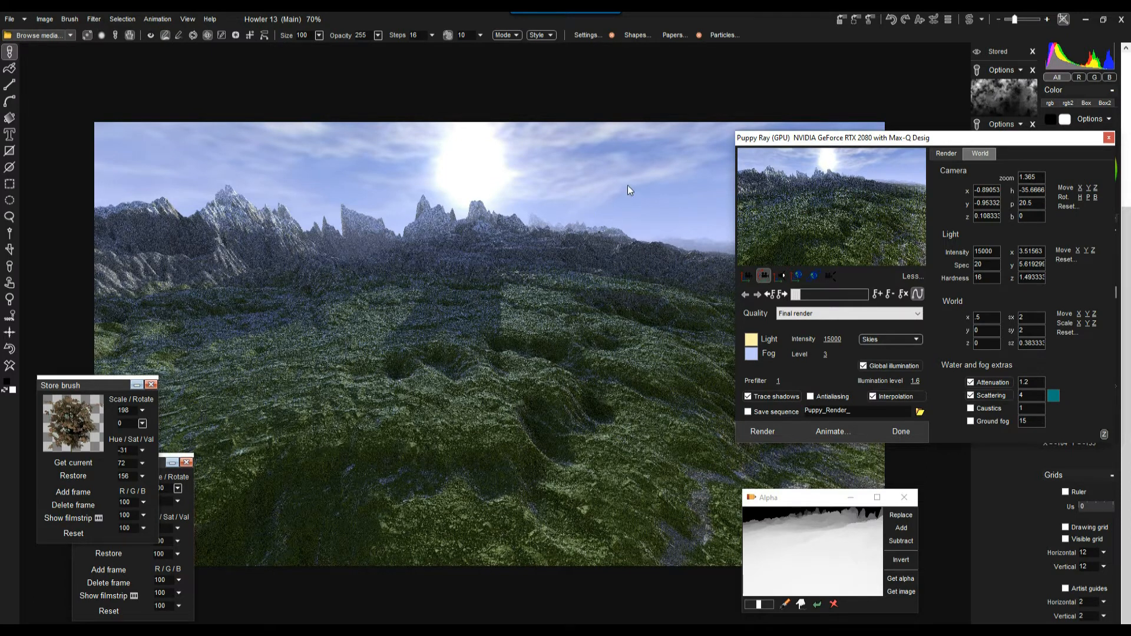
left_click_drag(797, 254, 795, 196)
left_click(775, 273)
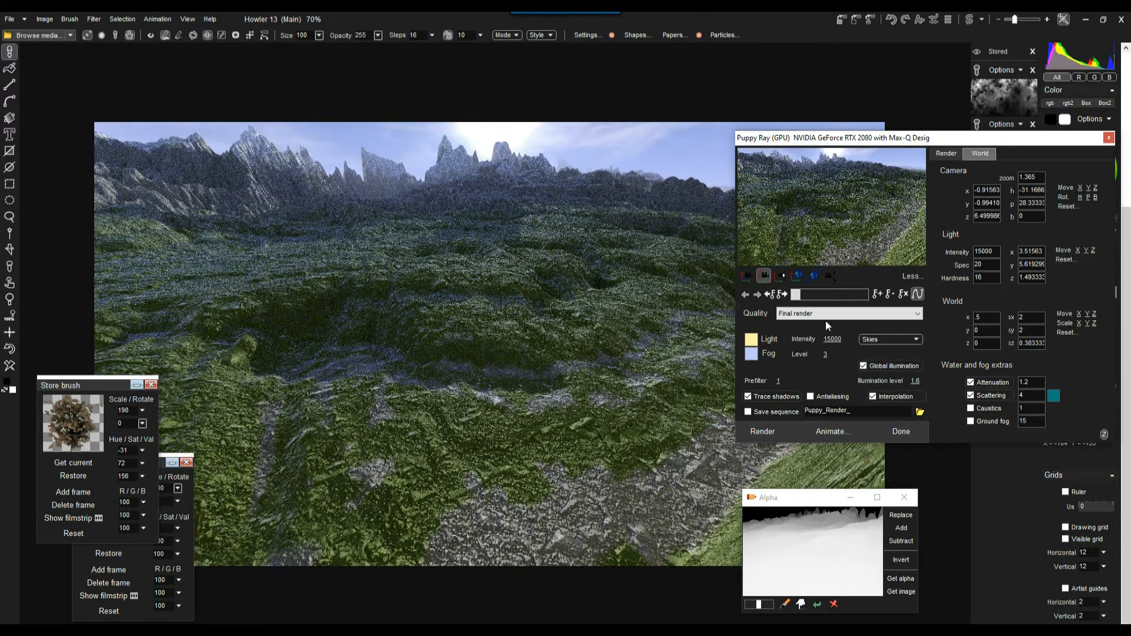
Set the water plane to Perlin noise and render the terrain with it
left_click(944, 153)
left_click(1008, 205)
left_click(1004, 222)
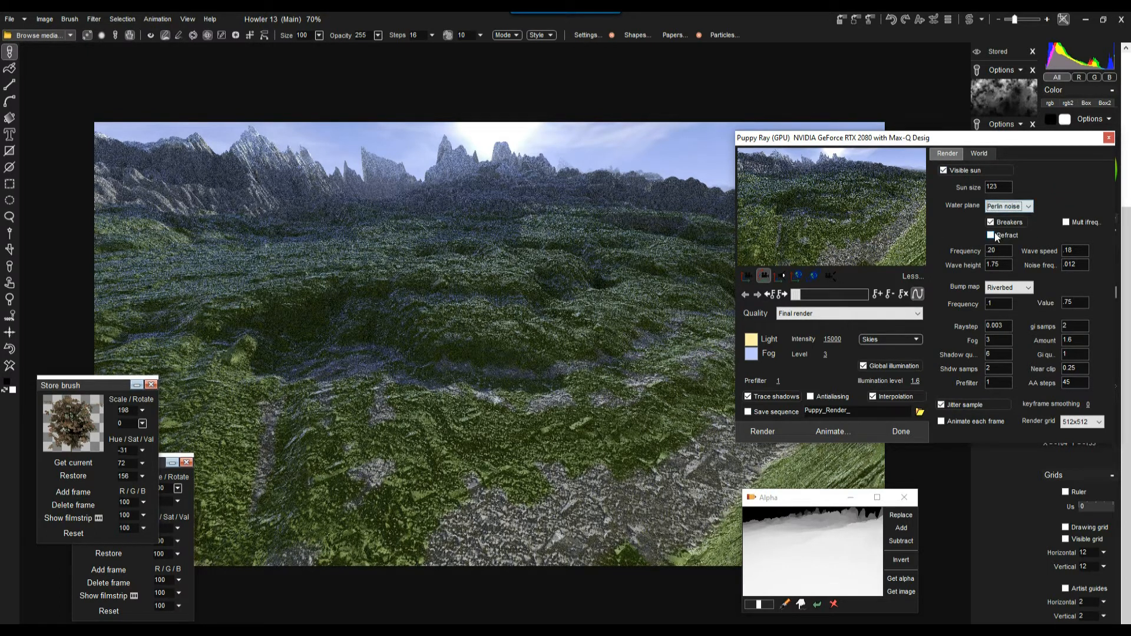
left_click(768, 433)
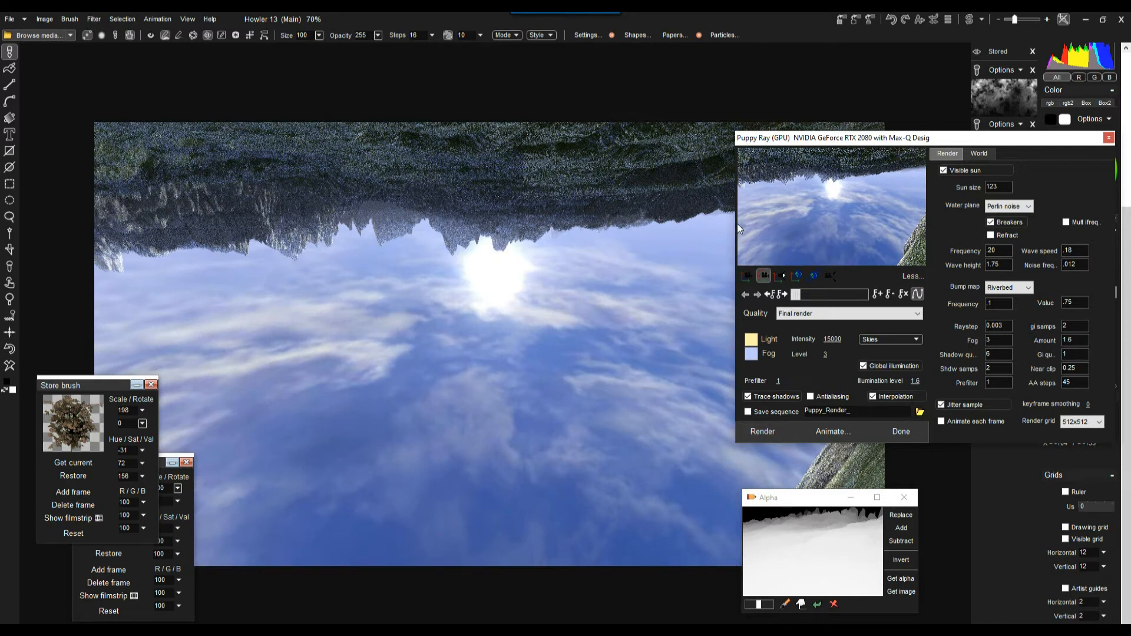
Raise the camera above the water surface to about z 0.14, and raise the terrain so its green land rises out of the water
left_click(747, 274)
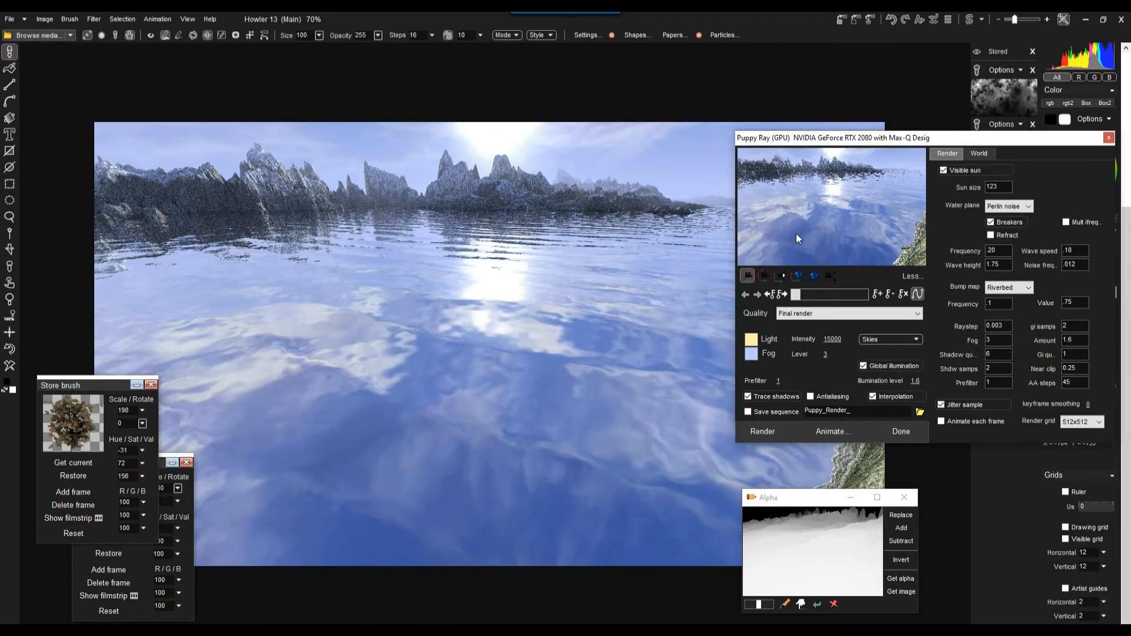
left_click(798, 276)
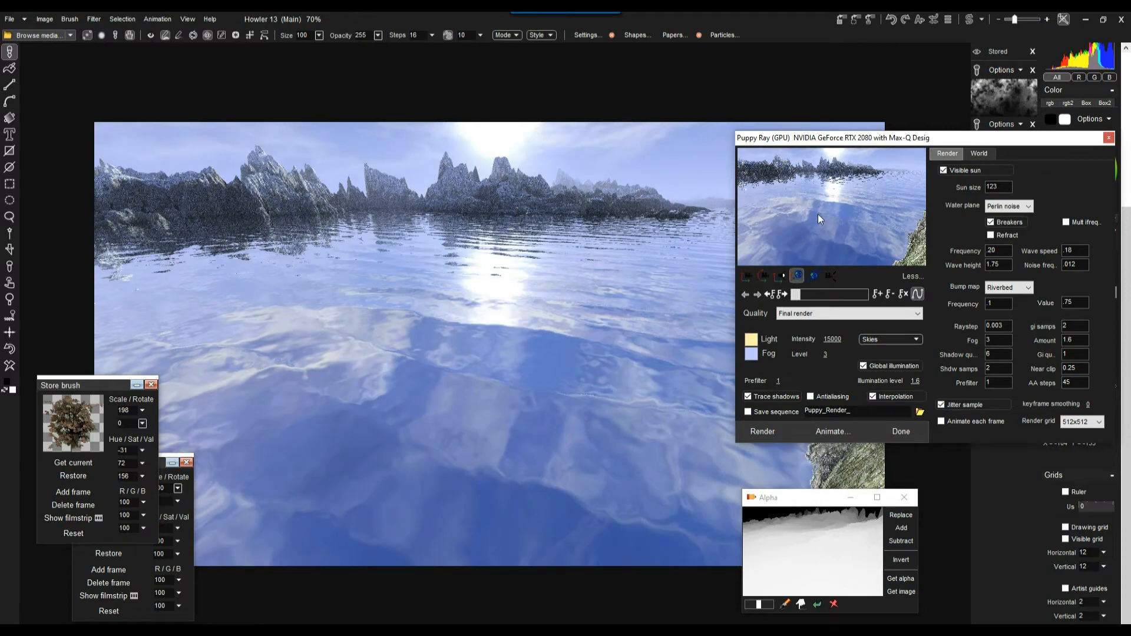
left_click_drag(817, 221, 819, 207)
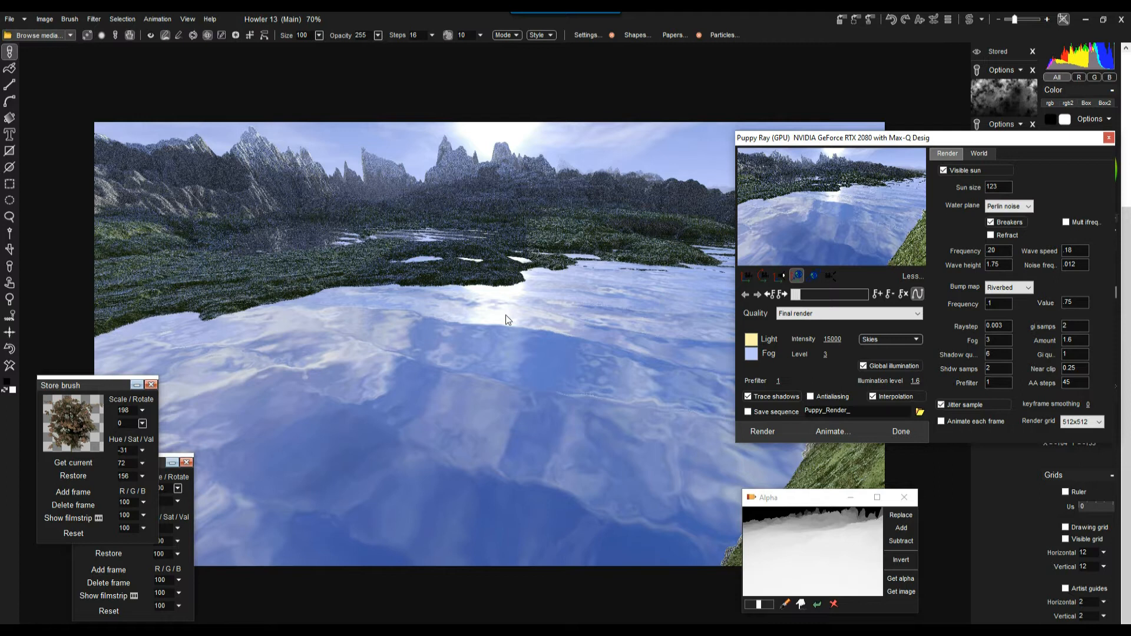
Set the water plane to None and render the terrain again
left_click(1012, 210)
left_click(997, 222)
left_click(762, 430)
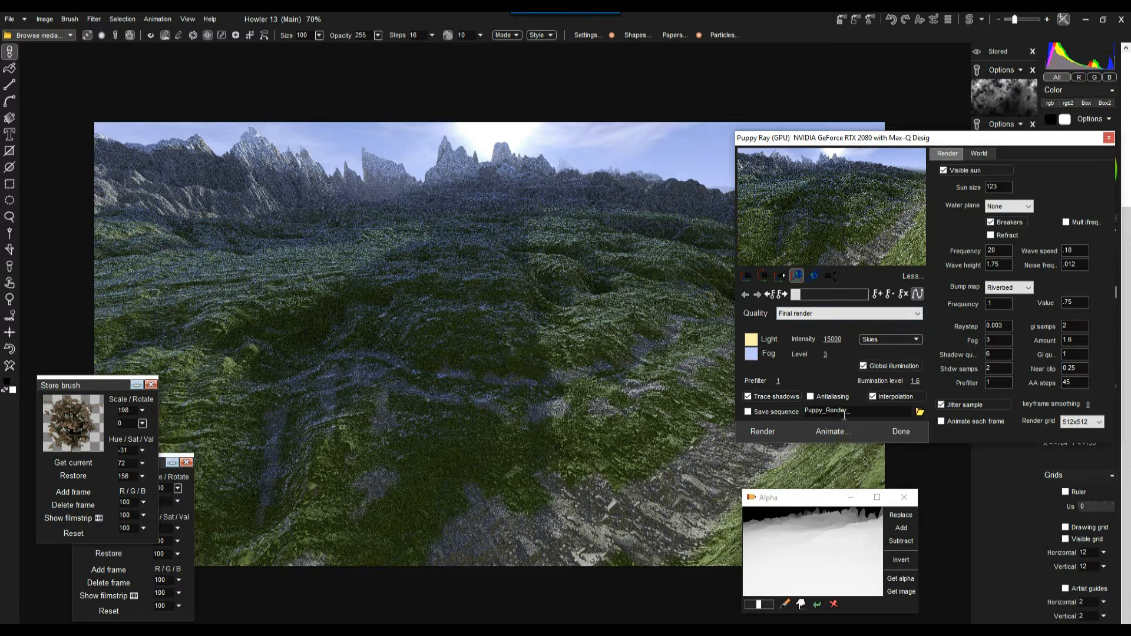
Set the AA steps to 22, enable antialiasing, and render the terrain
left_click_drag(1079, 382, 1034, 382)
type("22")
left_click(825, 399)
left_click(769, 433)
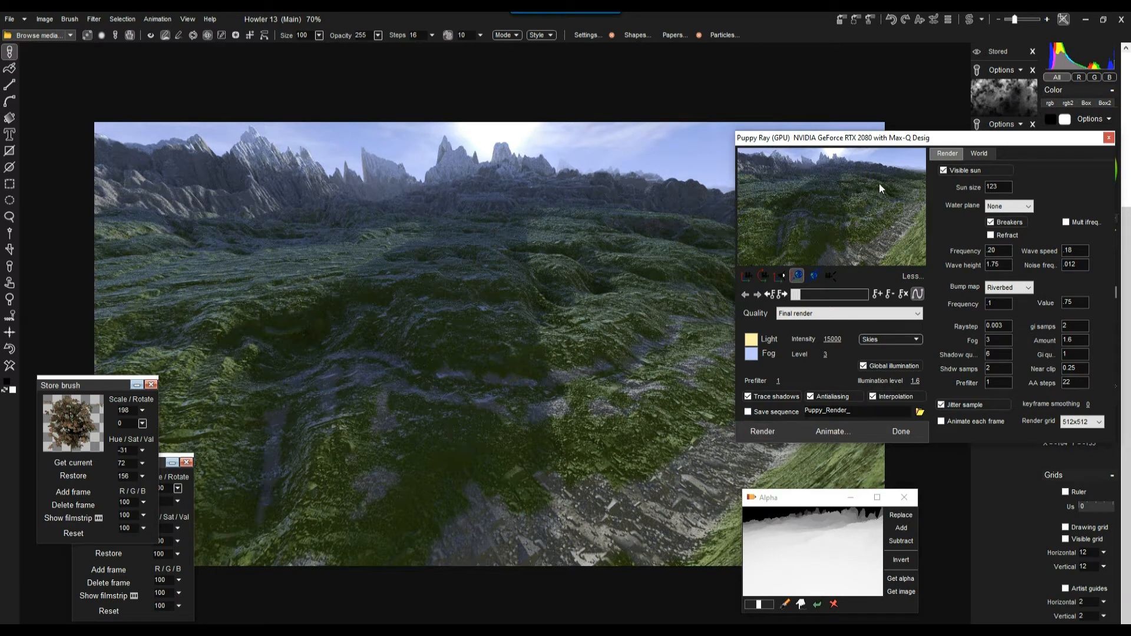
Move the Puppy Ray dialog aside to accept the terrain render, and undo it back to the cloud texture
left_click(983, 155)
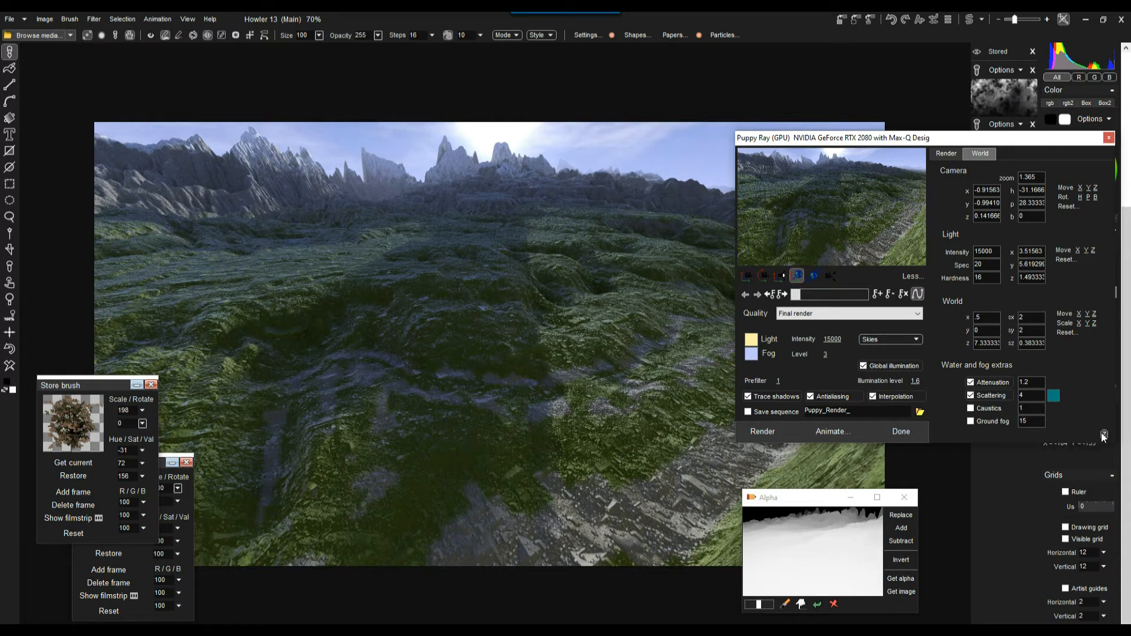
left_click_drag(1024, 140, 996, 113)
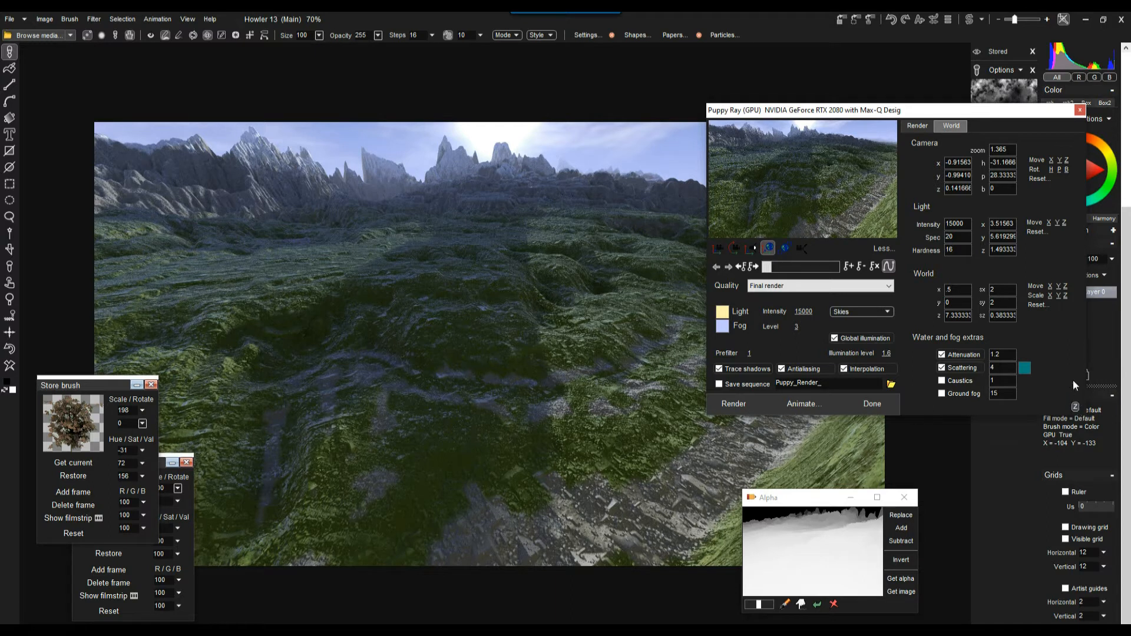
left_click_drag(944, 110, 957, 55)
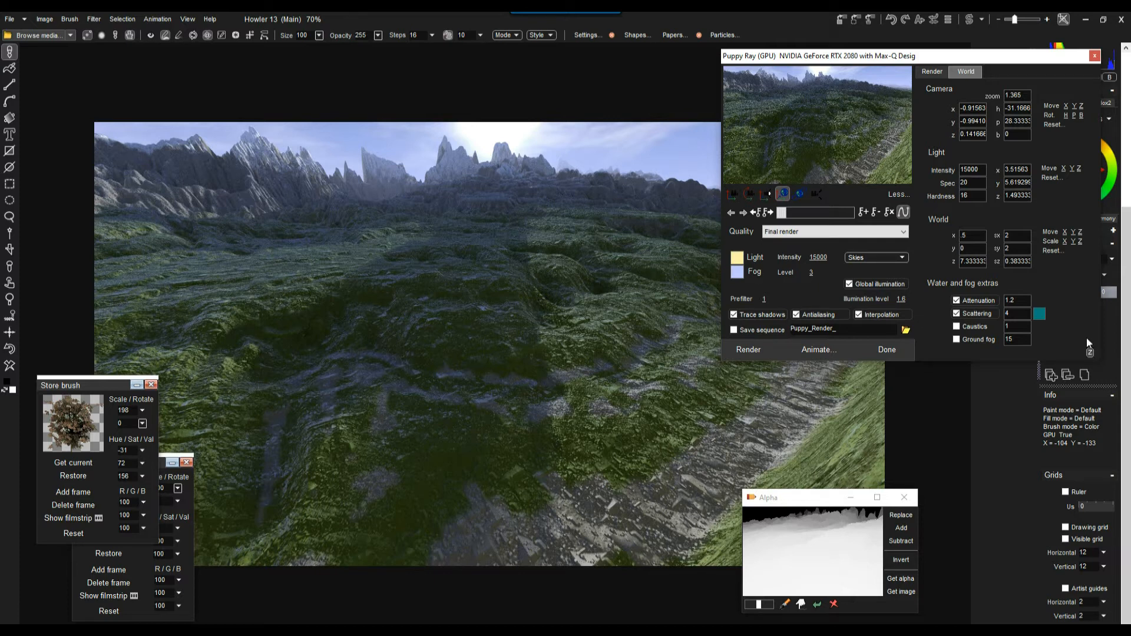
left_click(888, 349)
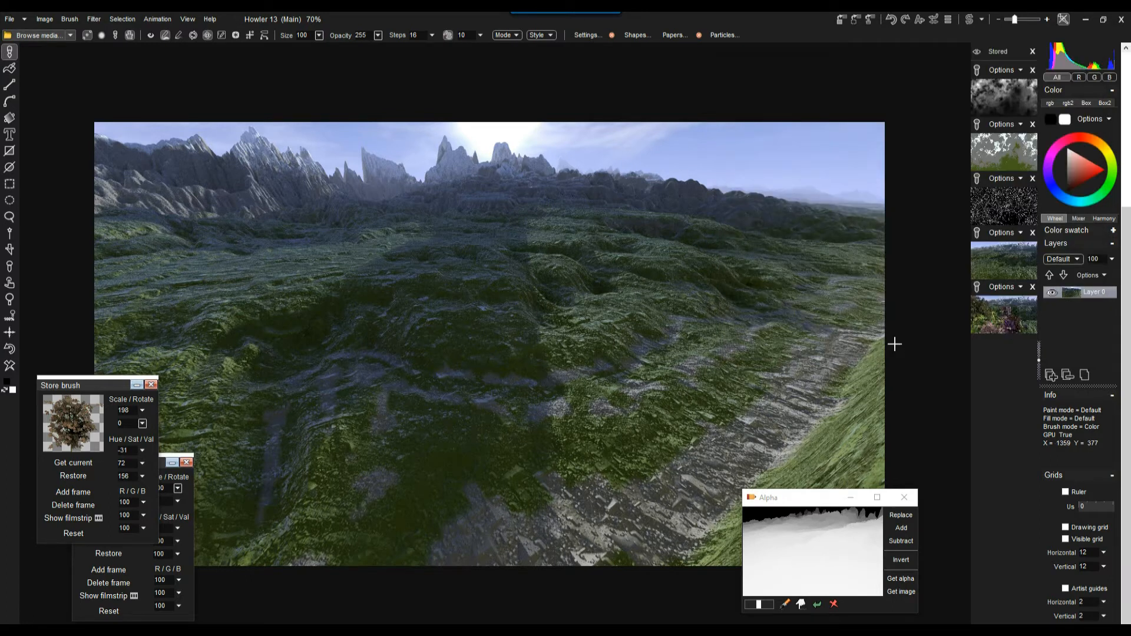
left_click(10, 349)
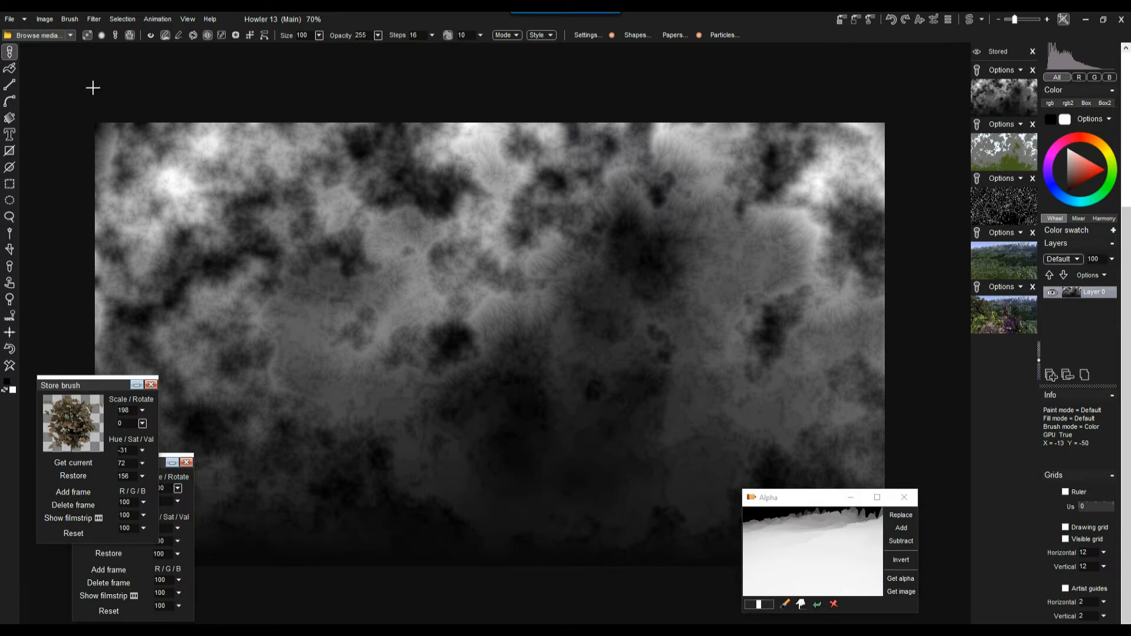
Turn the selection on for the whole cloud texture and deselect it
left_click(93, 19)
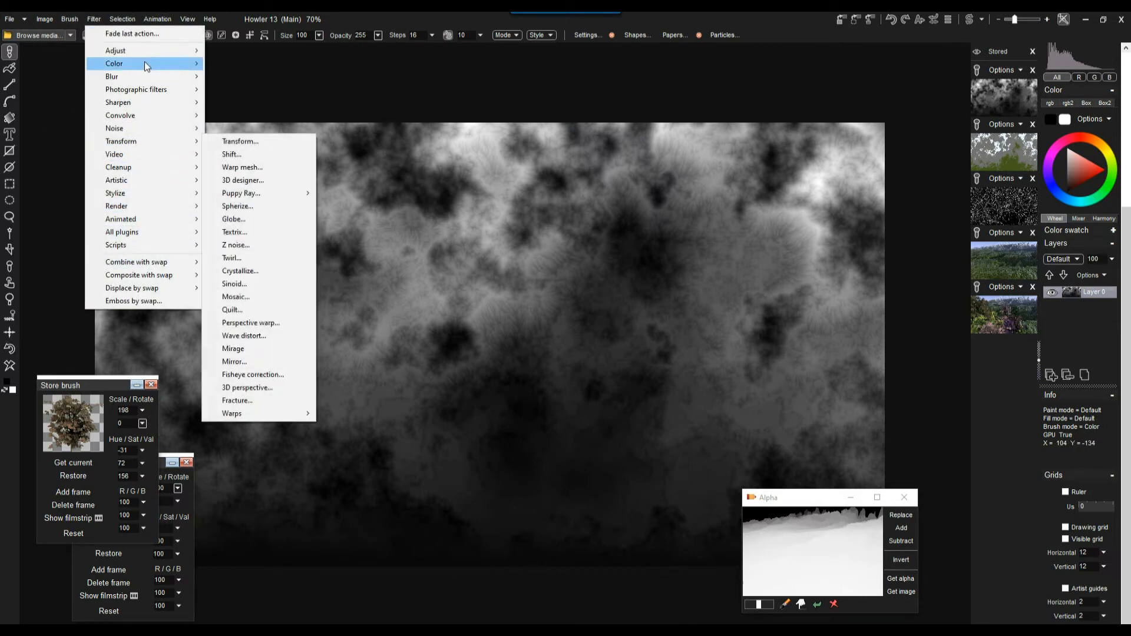
left_click(165, 23)
left_click(124, 22)
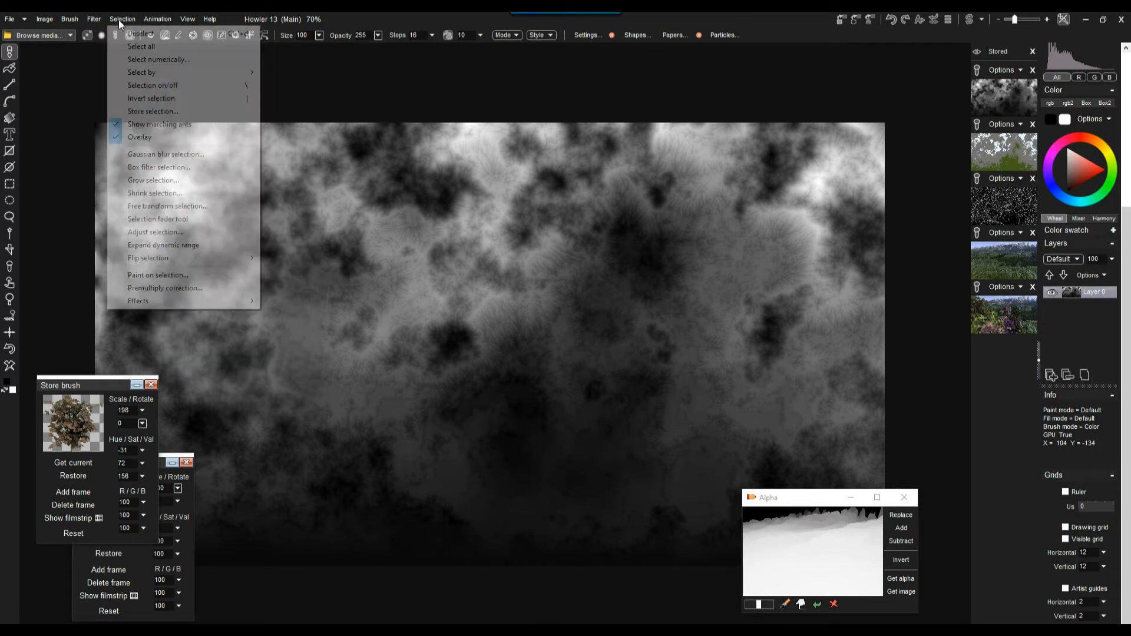
left_click(189, 89)
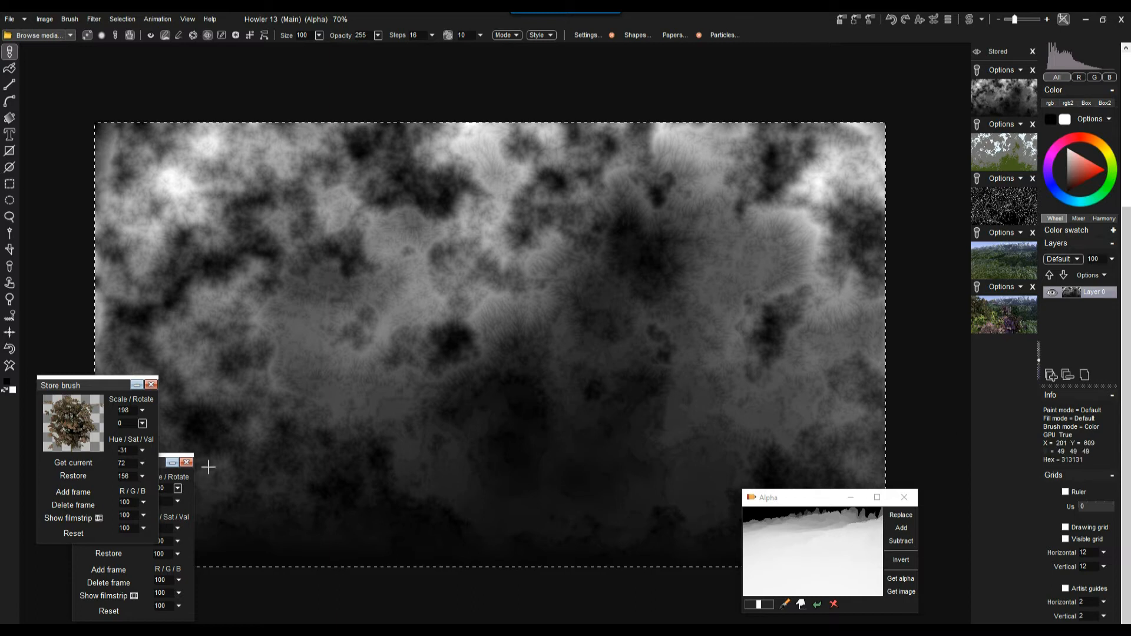
left_click(125, 19)
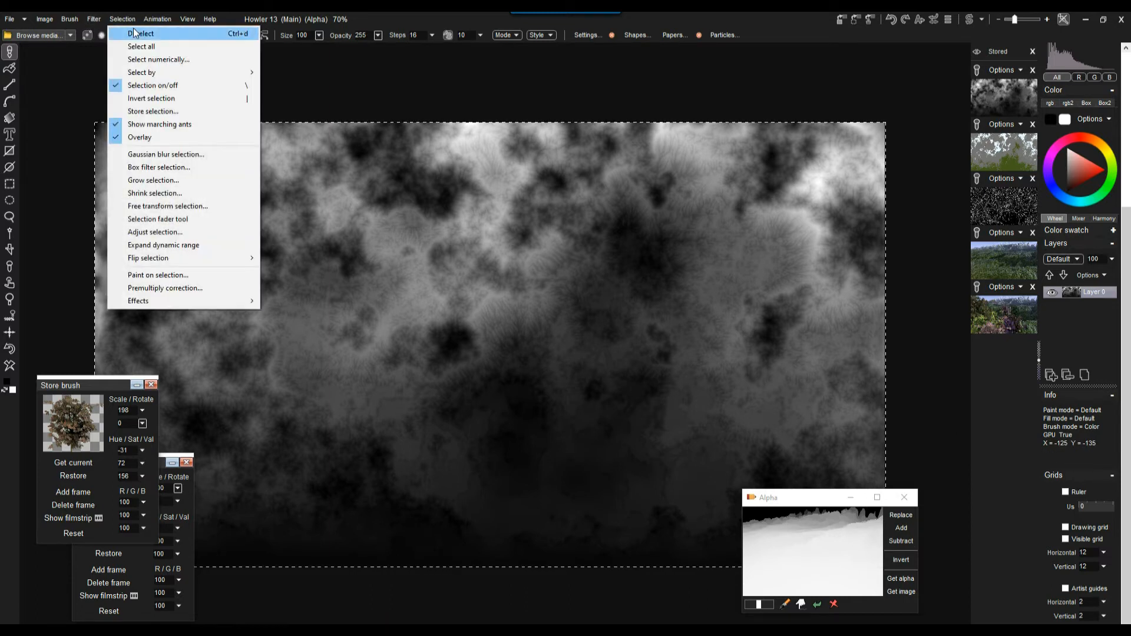
left_click(135, 34)
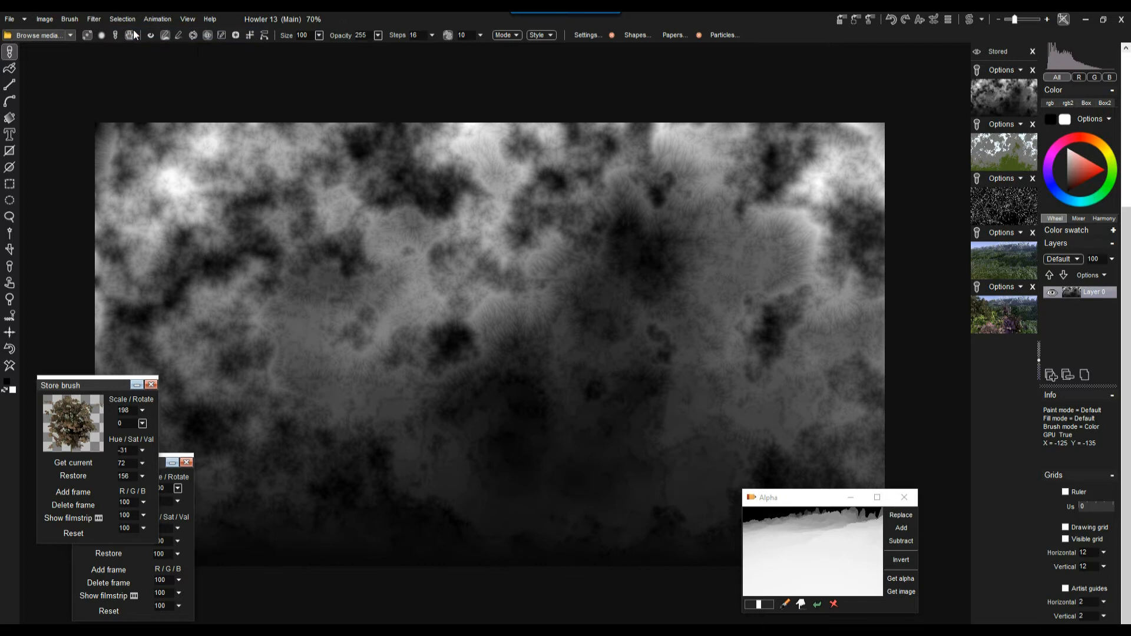
left_click(93, 19)
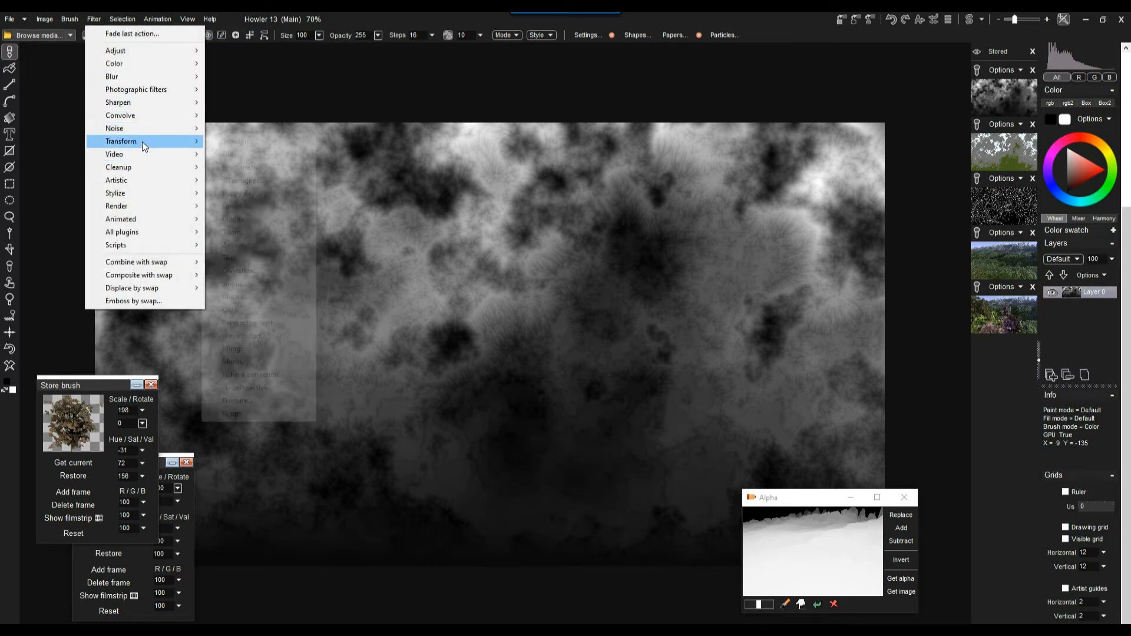
mouse_move(142, 141)
mouse_move(302, 200)
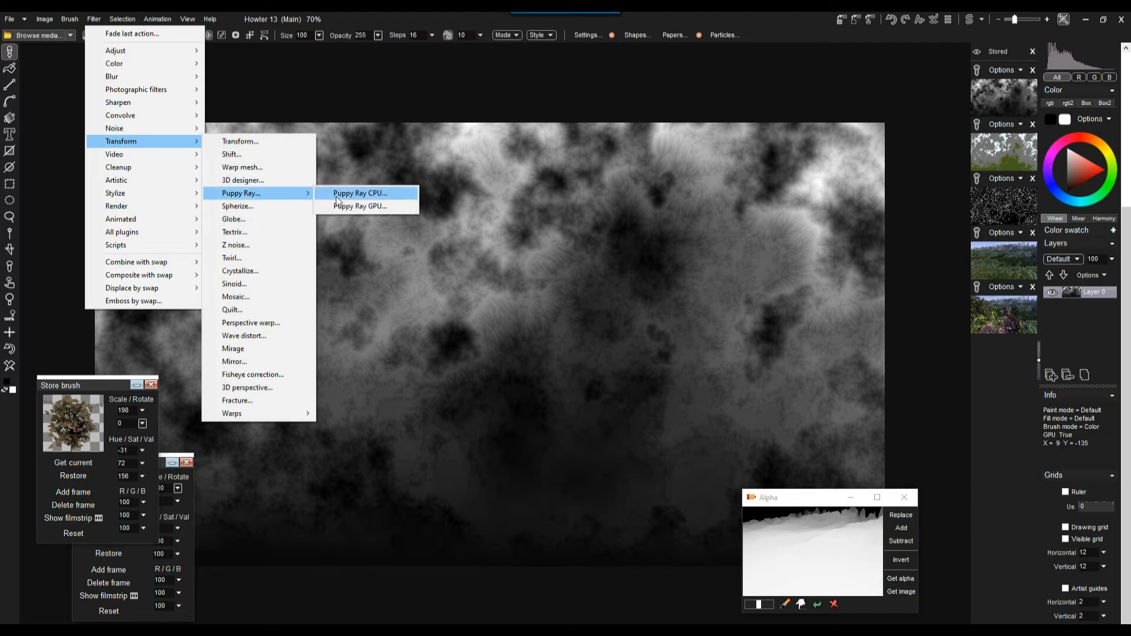
left_click(371, 206)
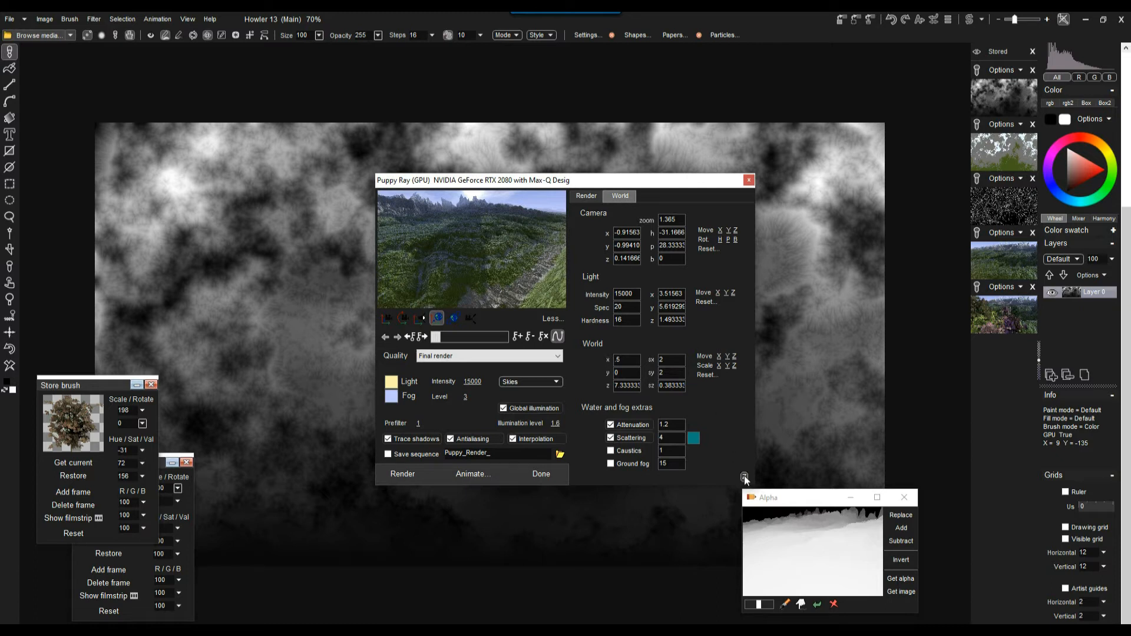
left_click(541, 474)
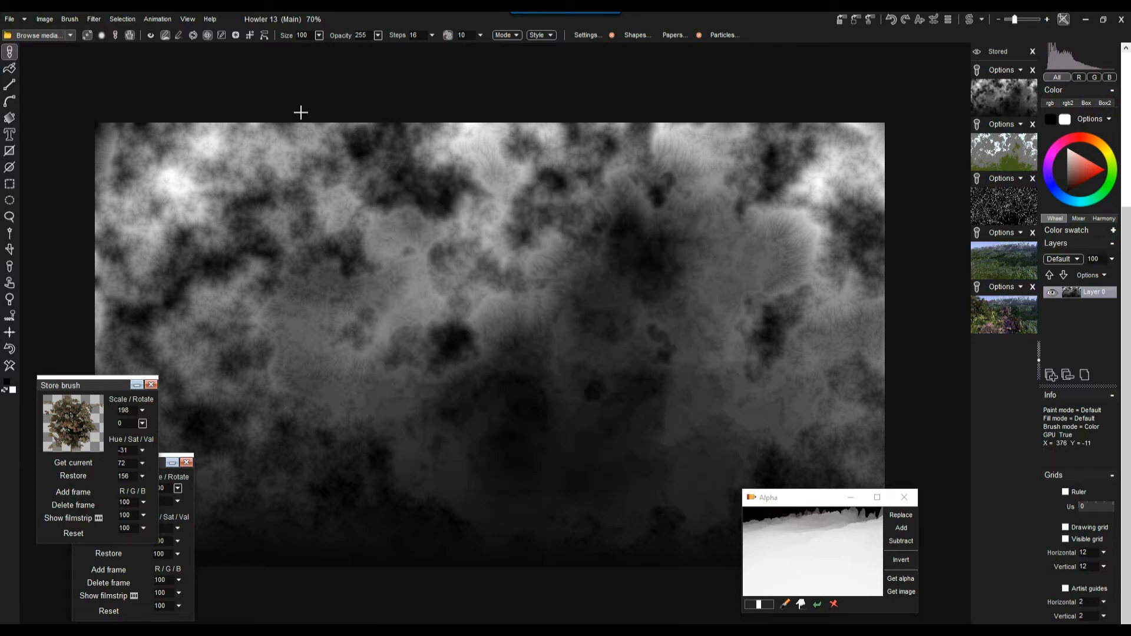
Turn the selection on, store it in a new Alpha window placed over the canvas's upper right corner, and deselect it
left_click(114, 18)
left_click(161, 90)
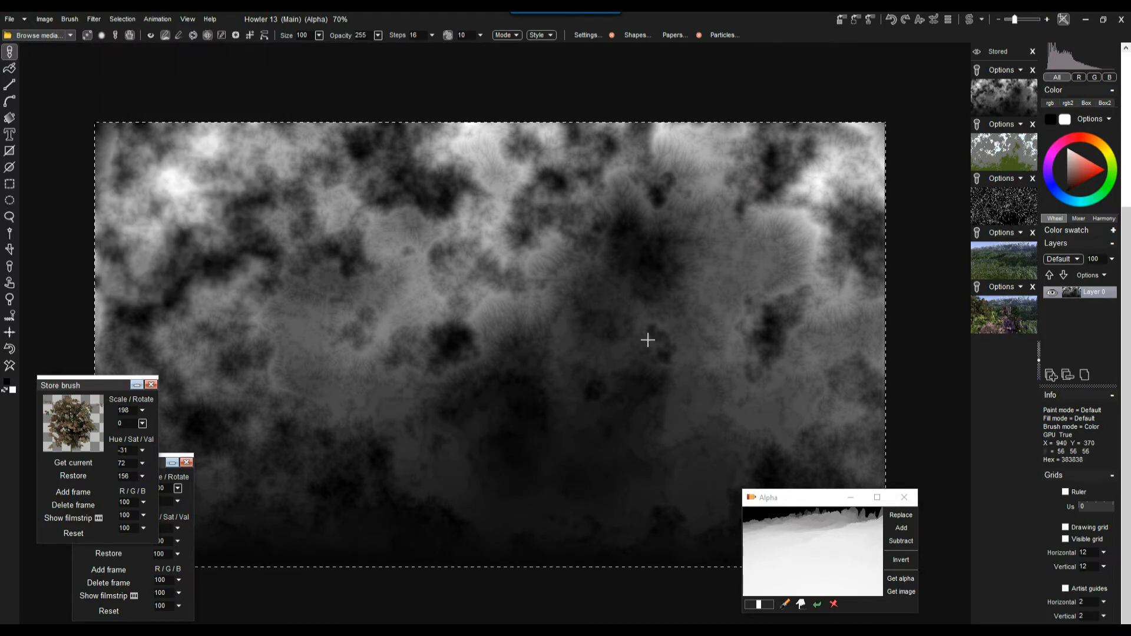
left_click(112, 19)
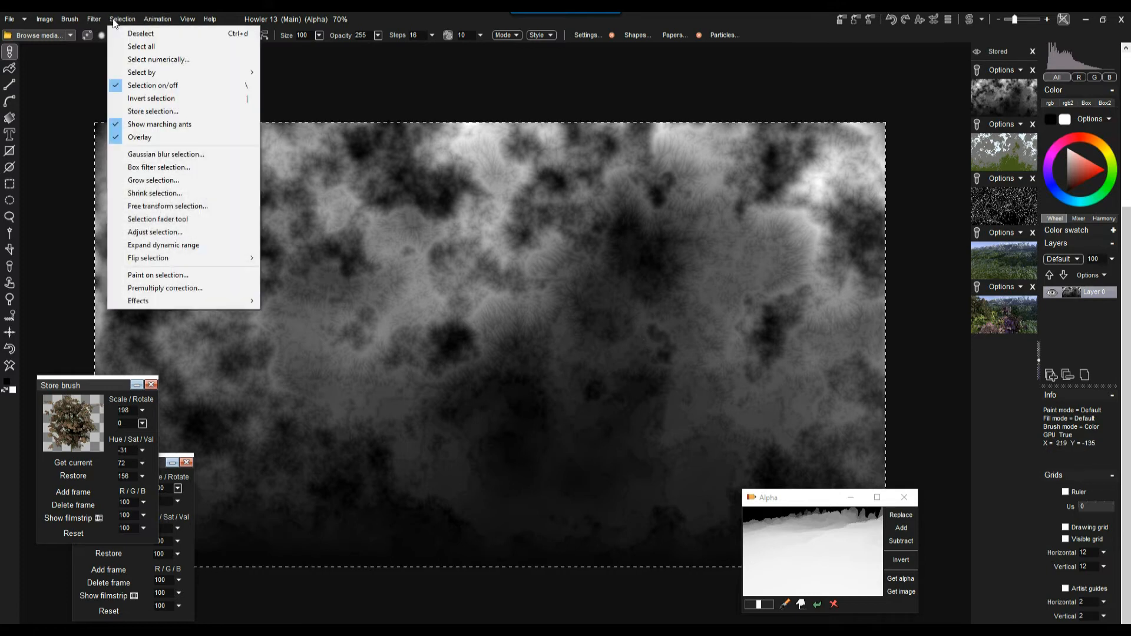
left_click(152, 110)
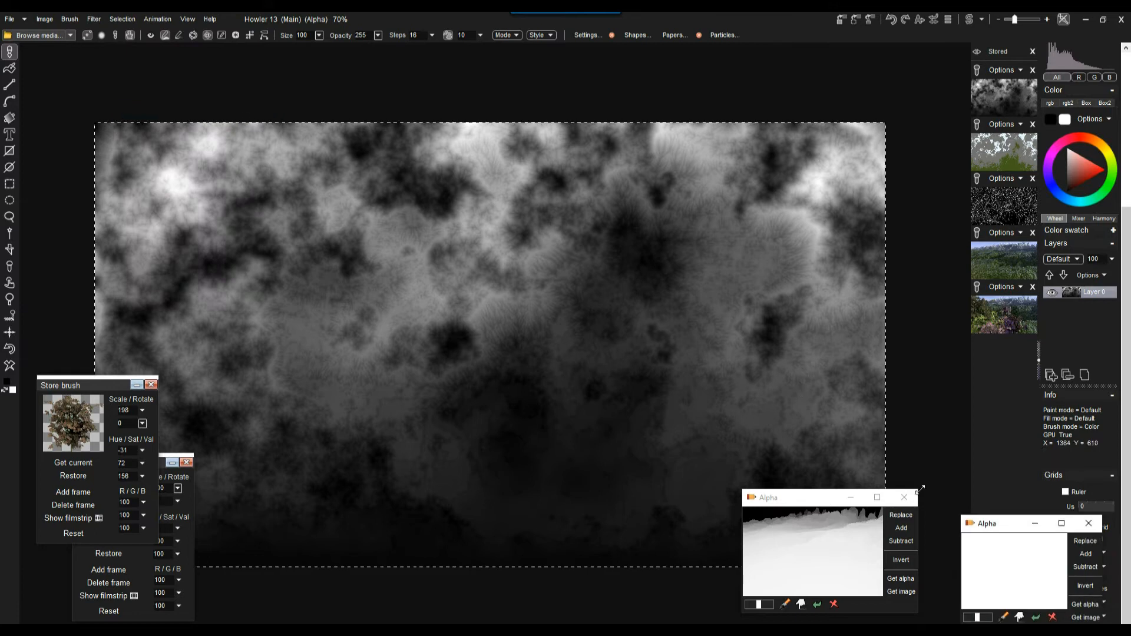
left_click_drag(999, 526, 854, 91)
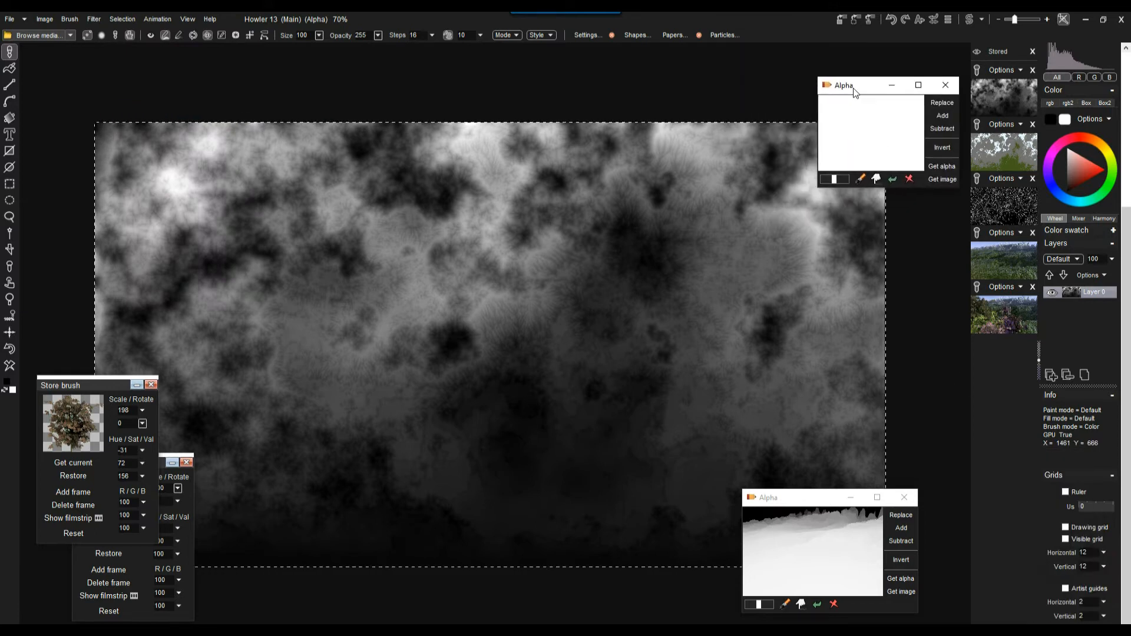
left_click(122, 19)
Reopen the cloud texture in Puppy Ray GPU, move the dialog off the Alpha windows, and render and accept the terrain
left_click(97, 20)
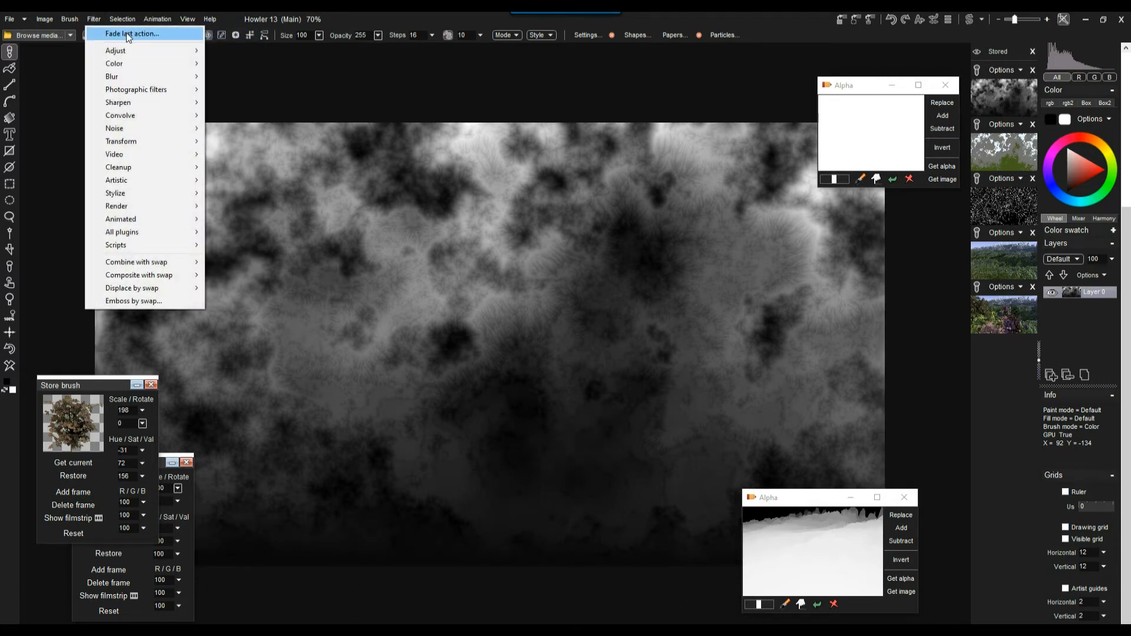
mouse_move(152, 141)
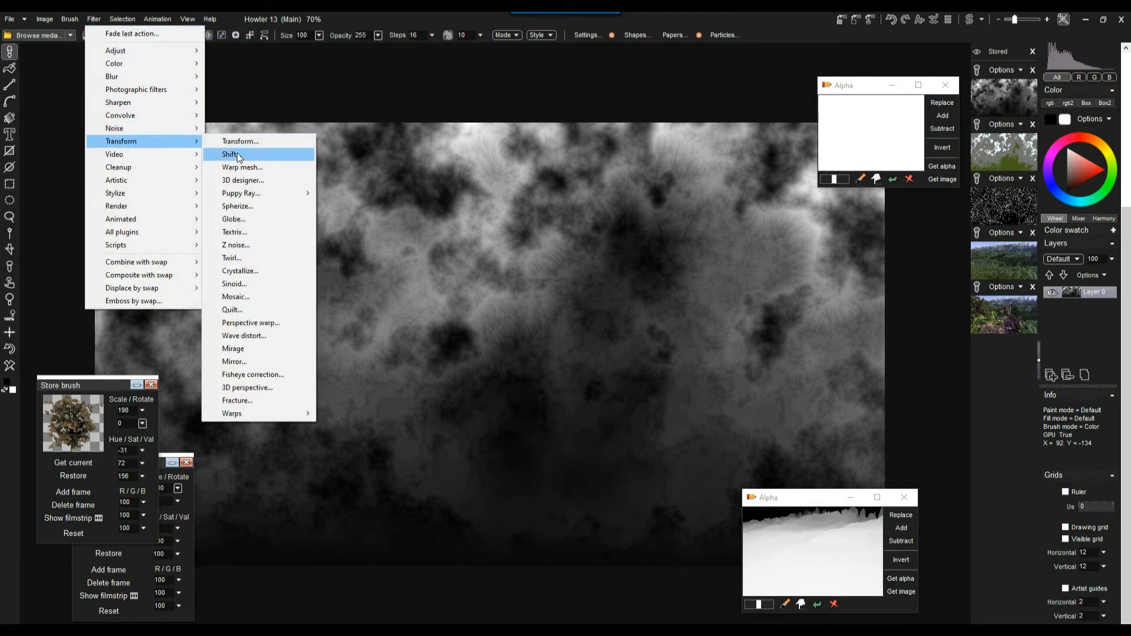
mouse_move(260, 192)
left_click(348, 206)
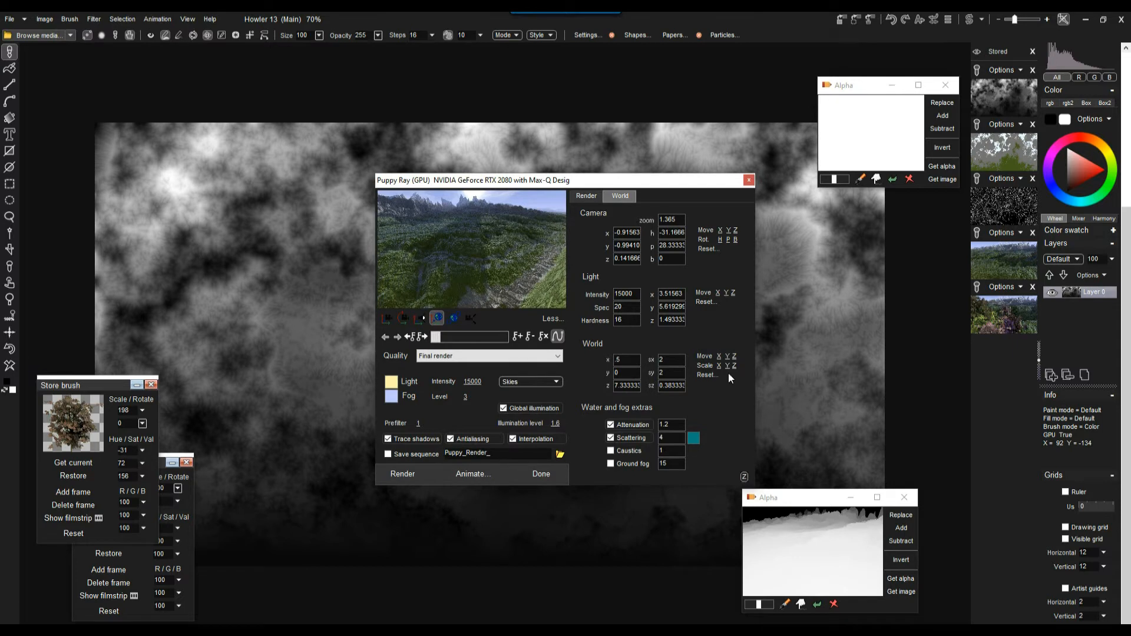
left_click_drag(633, 177, 480, 90)
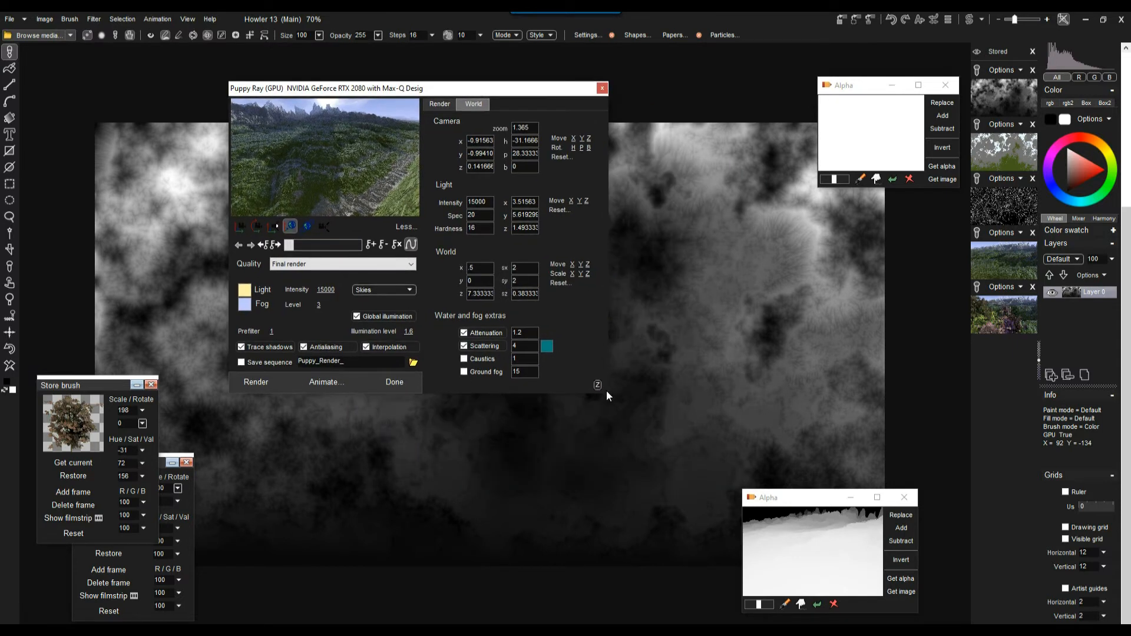
left_click(262, 382)
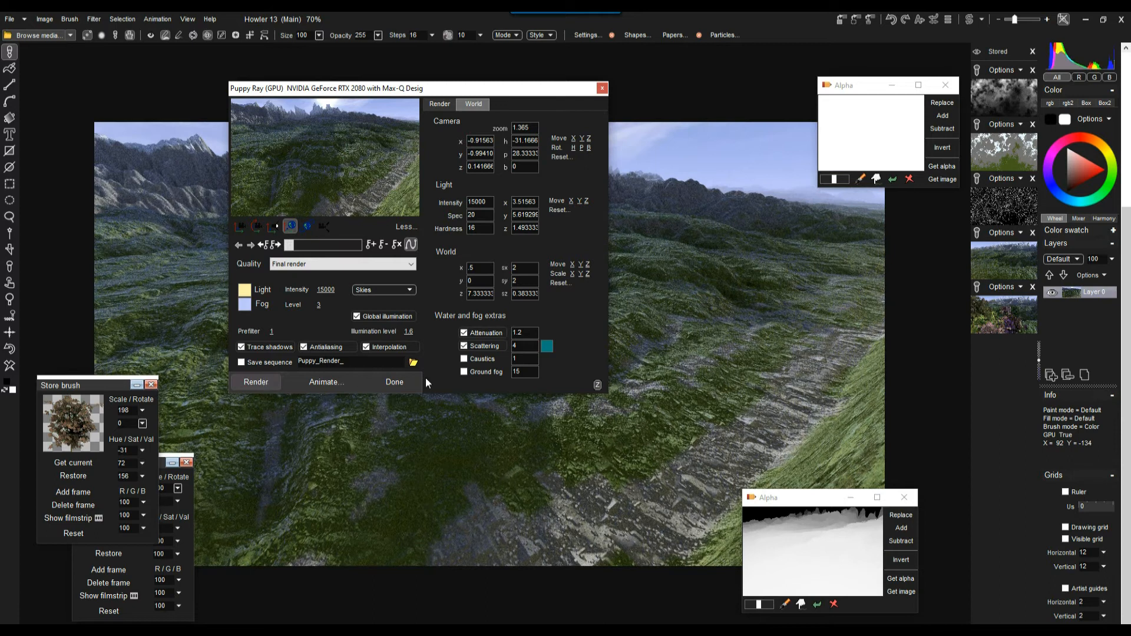
left_click(393, 382)
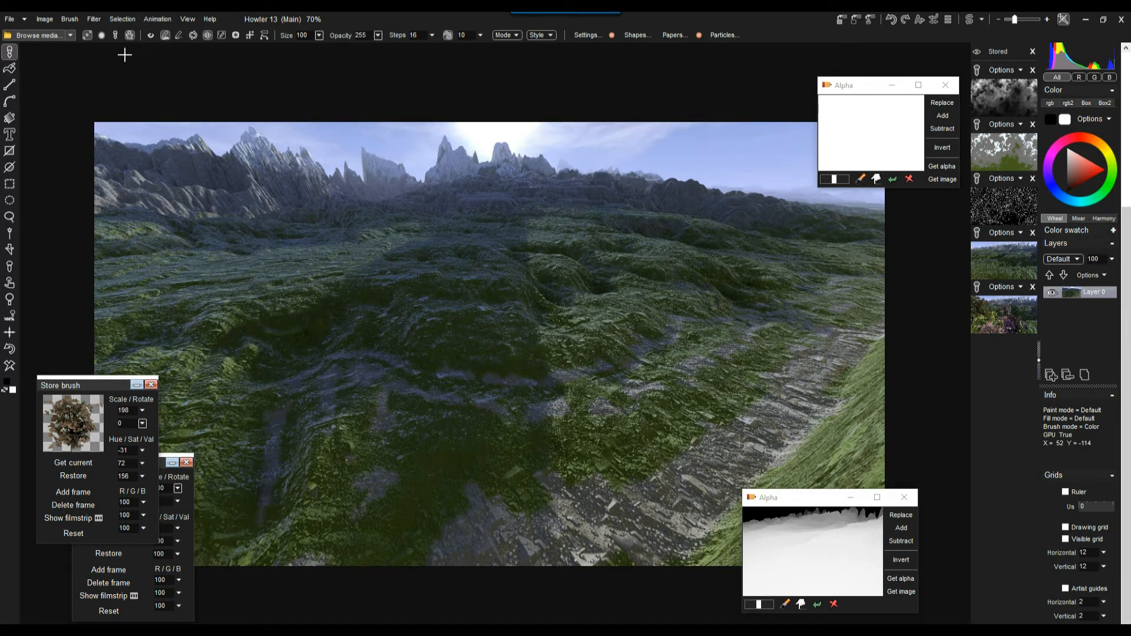
Store the rendered terrain's depth selection in a new Alpha window above the canvas, and close the old white-foreground depth Alpha
left_click(122, 20)
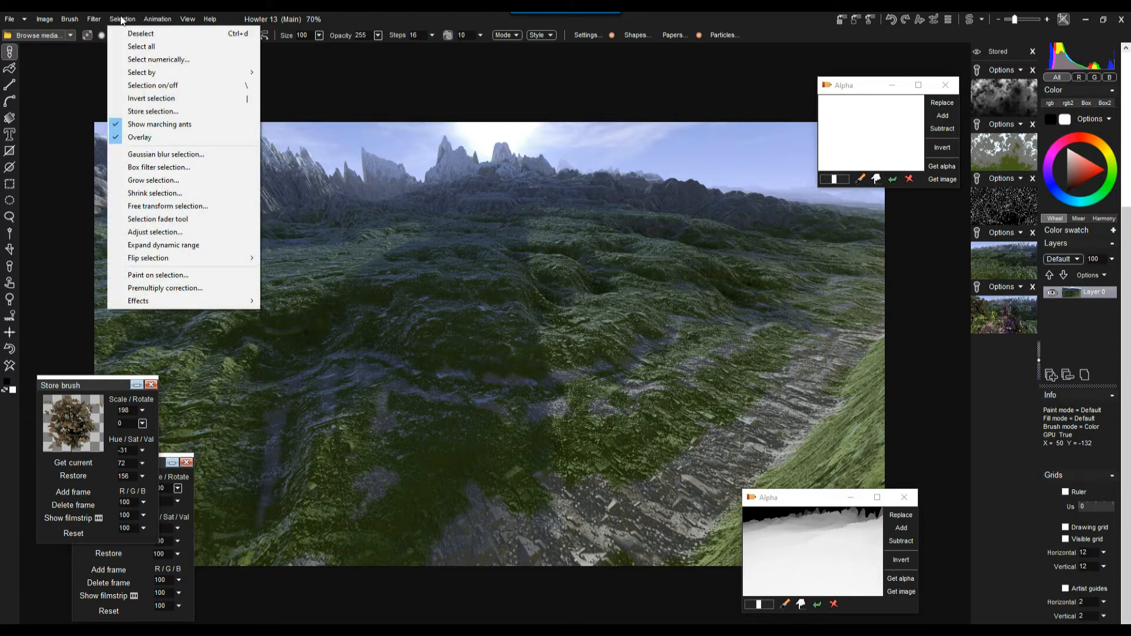
left_click(150, 112)
left_click_drag(988, 529, 653, 85)
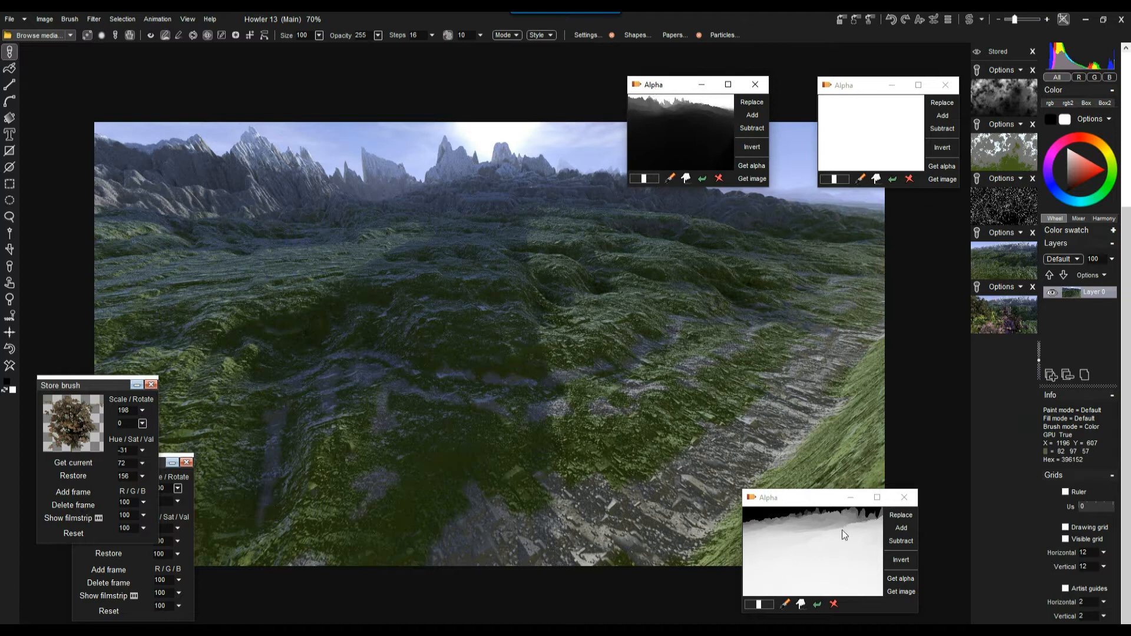
left_click(904, 498)
Move the new depth Alpha window and resize it to a moderately larger preview over the middle of the canvas
left_click_drag(659, 88, 284, 70)
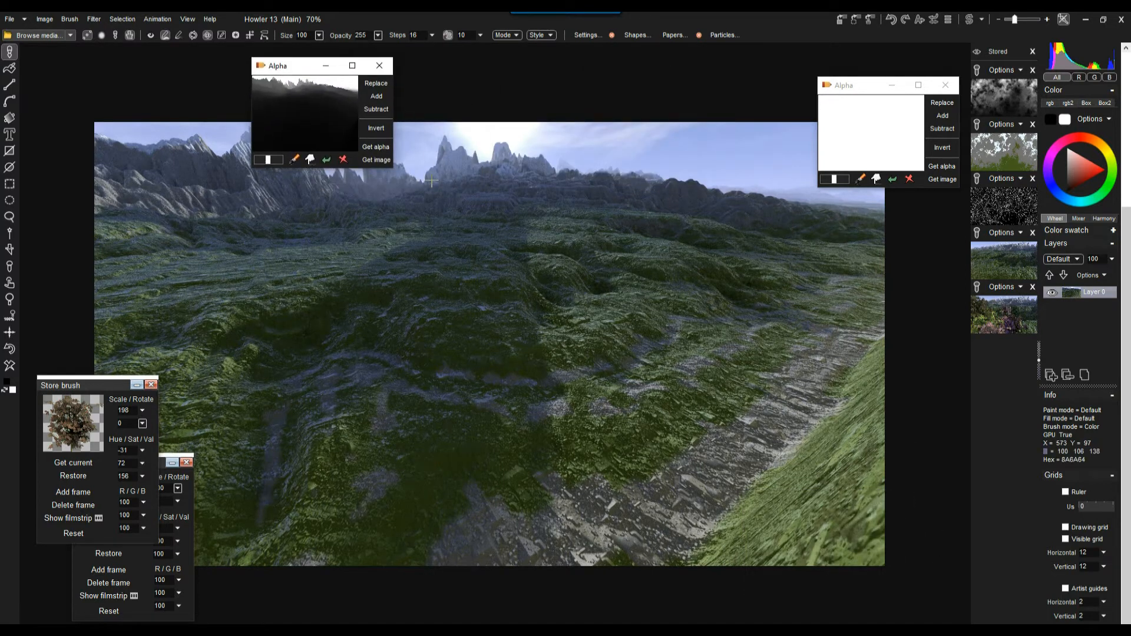
left_click_drag(390, 169, 675, 378)
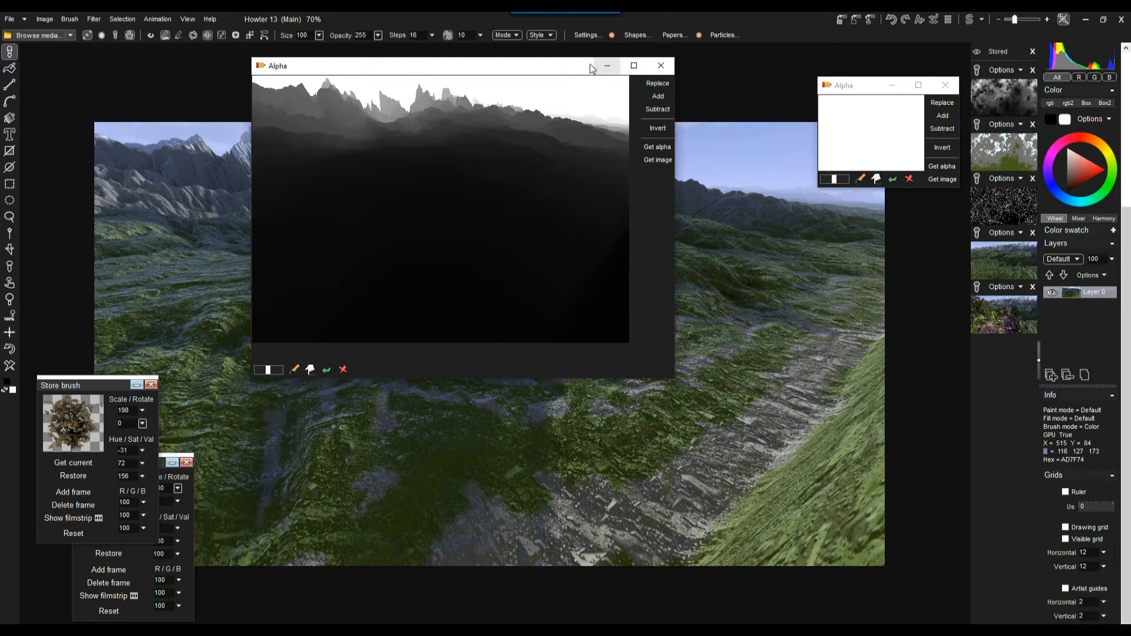
left_click_drag(251, 55, 455, 189)
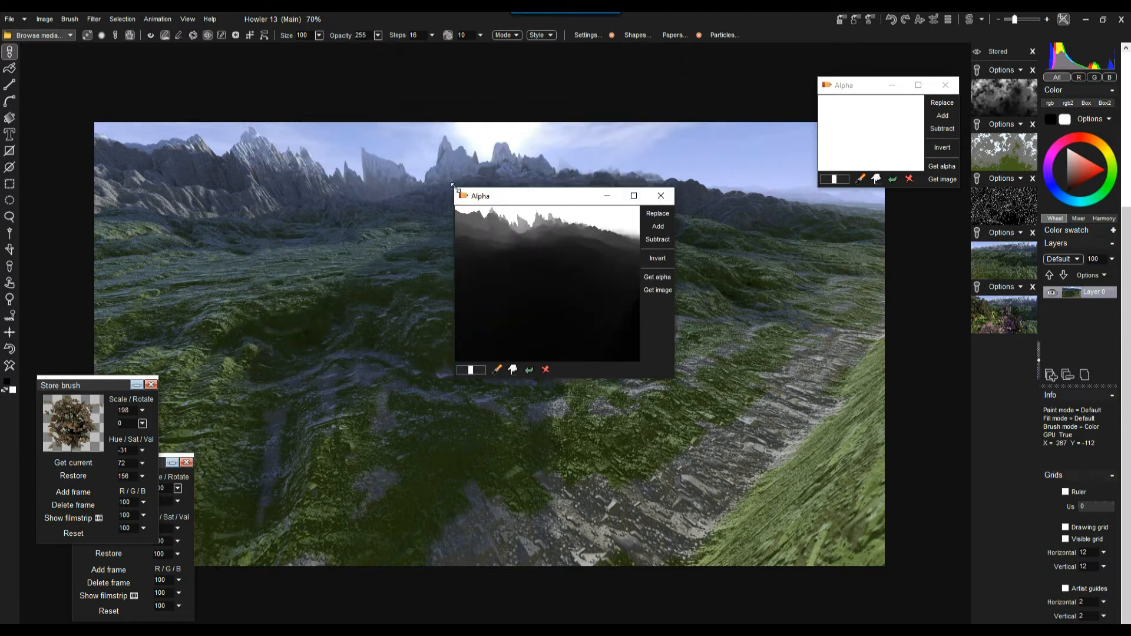
Turn on the terrain's depth selection and move the depth Alpha window beside the canvas's lower right part
left_click(127, 20)
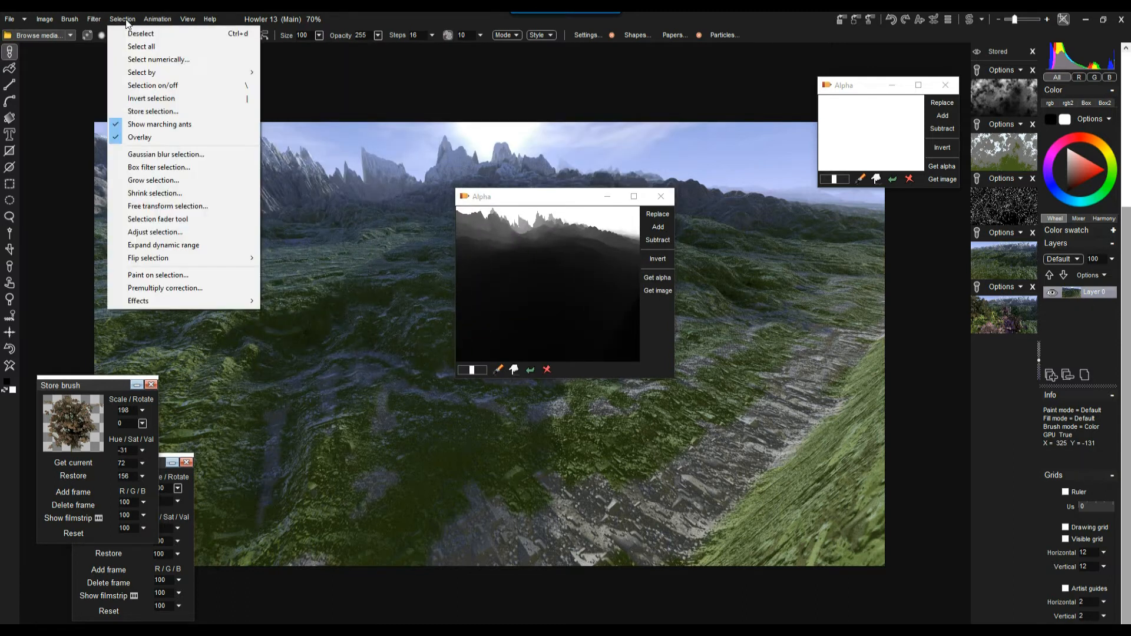
left_click(158, 86)
left_click_drag(519, 194, 910, 344)
left_click(122, 20)
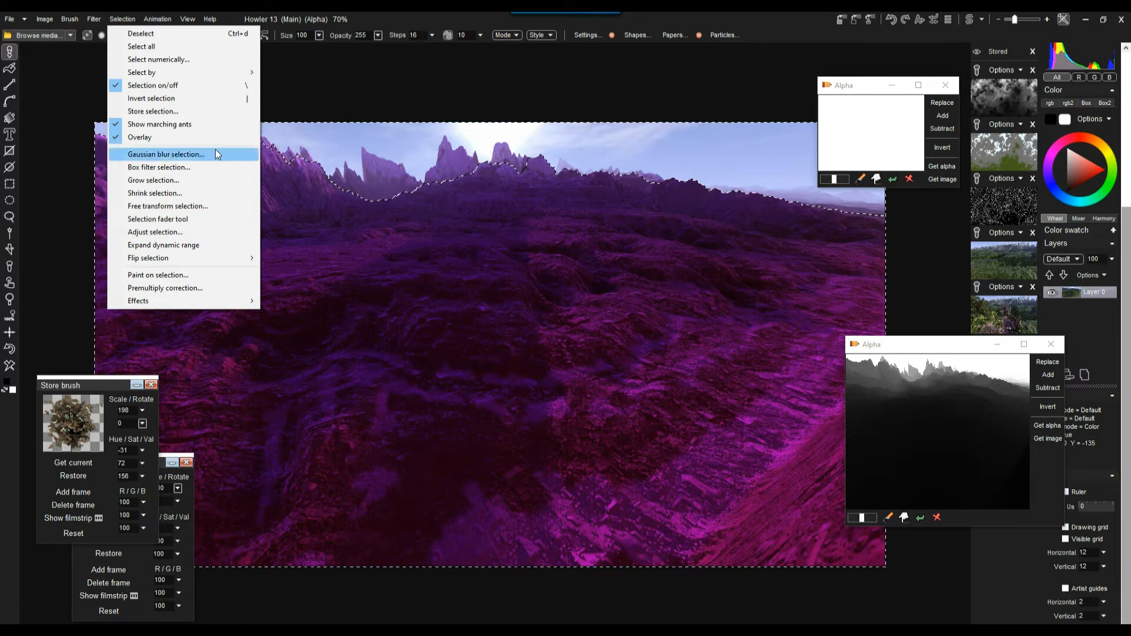
left_click(384, 17)
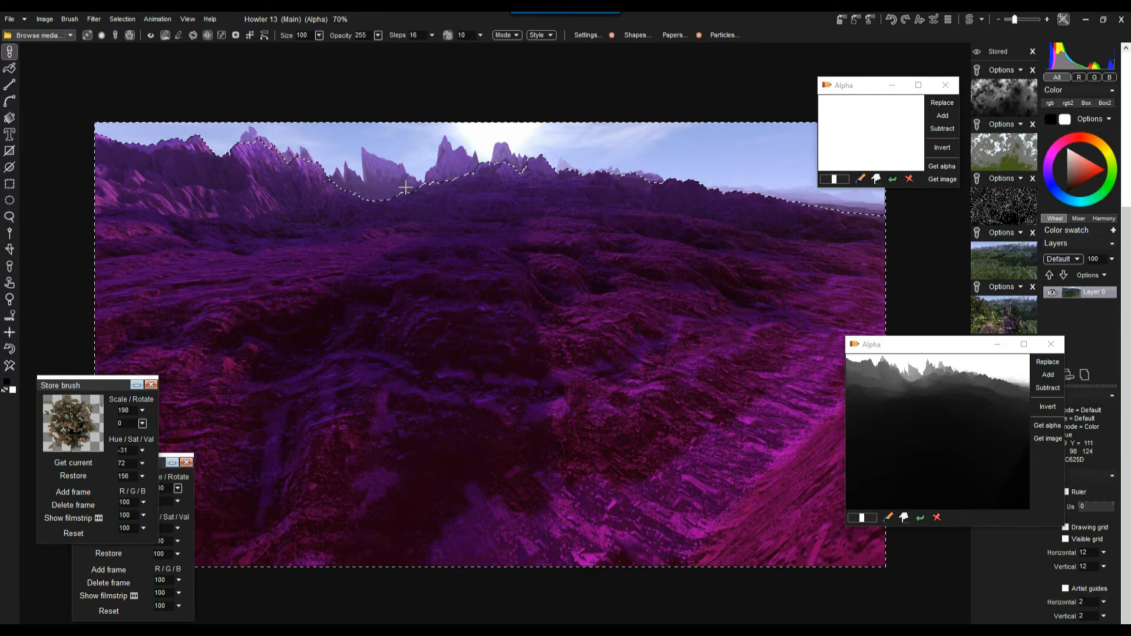
left_click(123, 20)
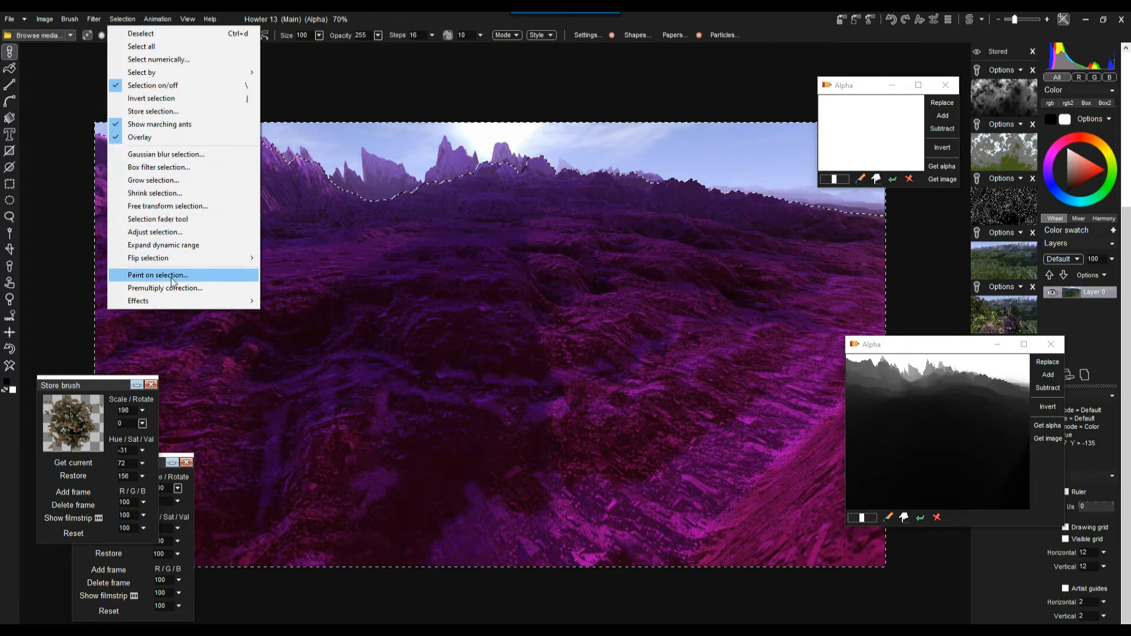
left_click(158, 233)
left_click_drag(573, 300, 567, 346)
left_click(615, 383)
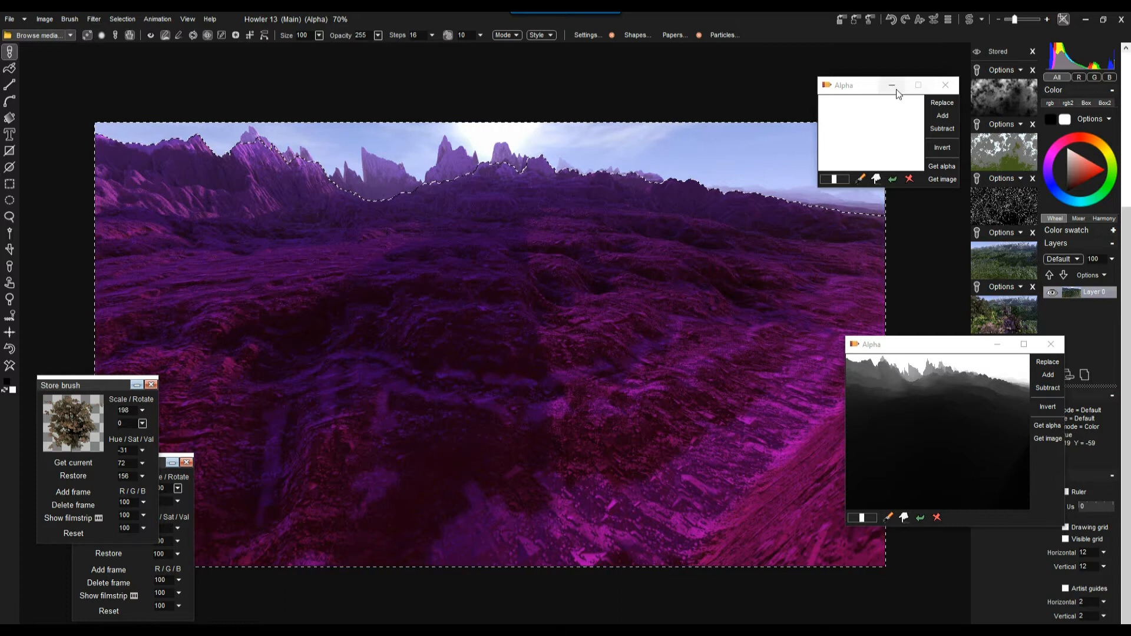
Close the plain white Alpha window and invert the remaining depth Alpha over the canvas's upper right part
left_click(940, 85)
left_click_drag(949, 349, 753, 75)
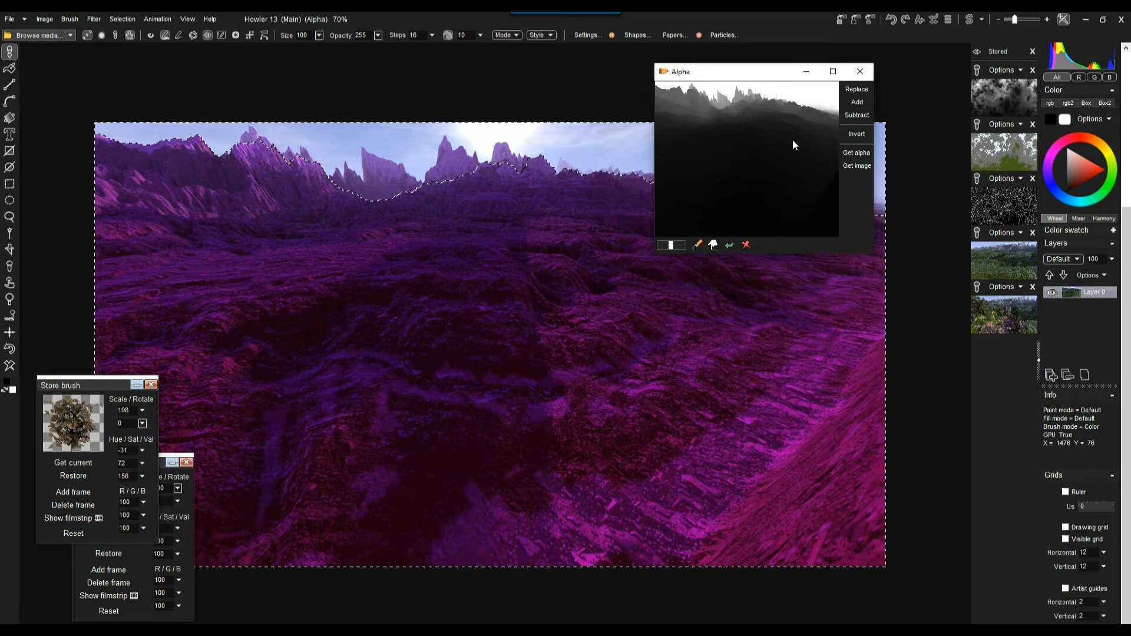
left_click(857, 133)
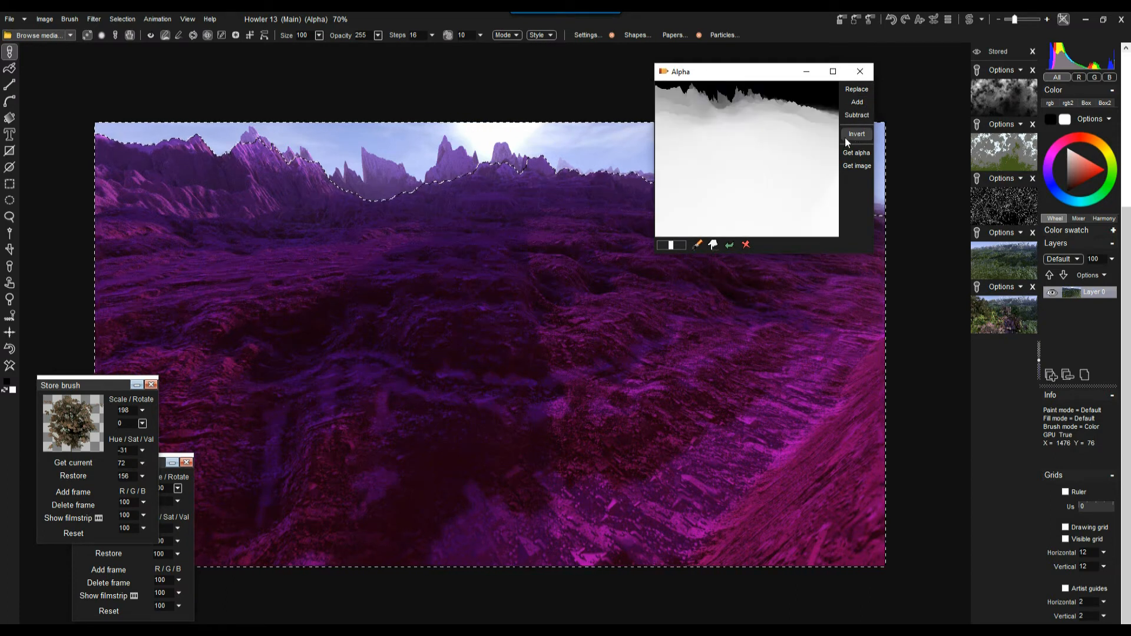
Move the inverted depth Alpha to the canvas's upper right corner and replace the current selection with it
left_click_drag(721, 76, 644, 92)
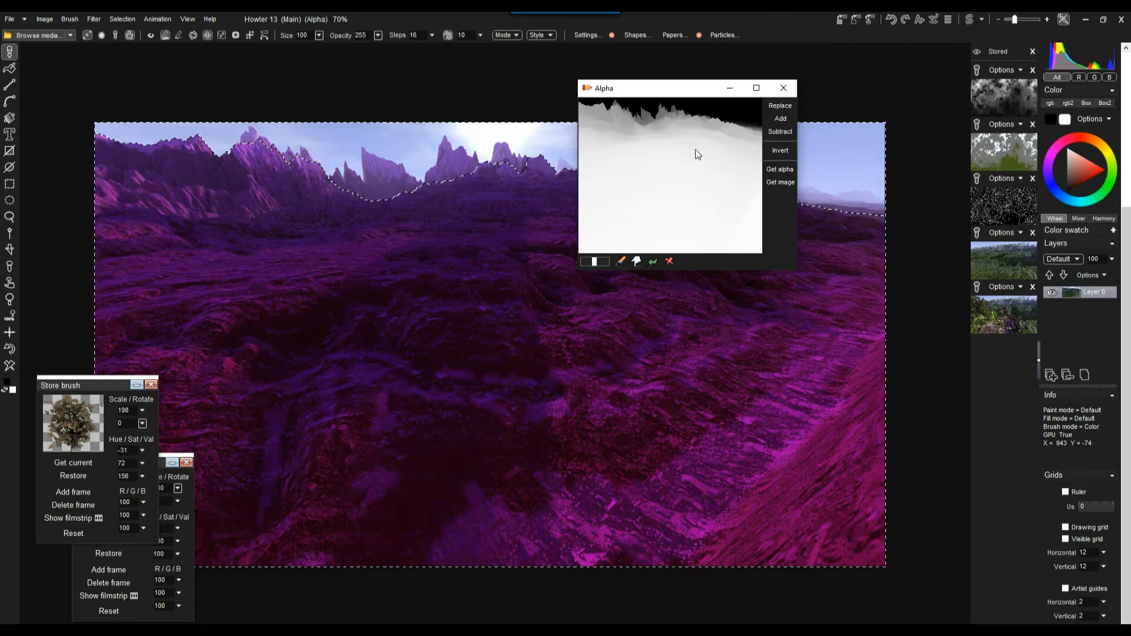
left_click_drag(673, 95, 836, 89)
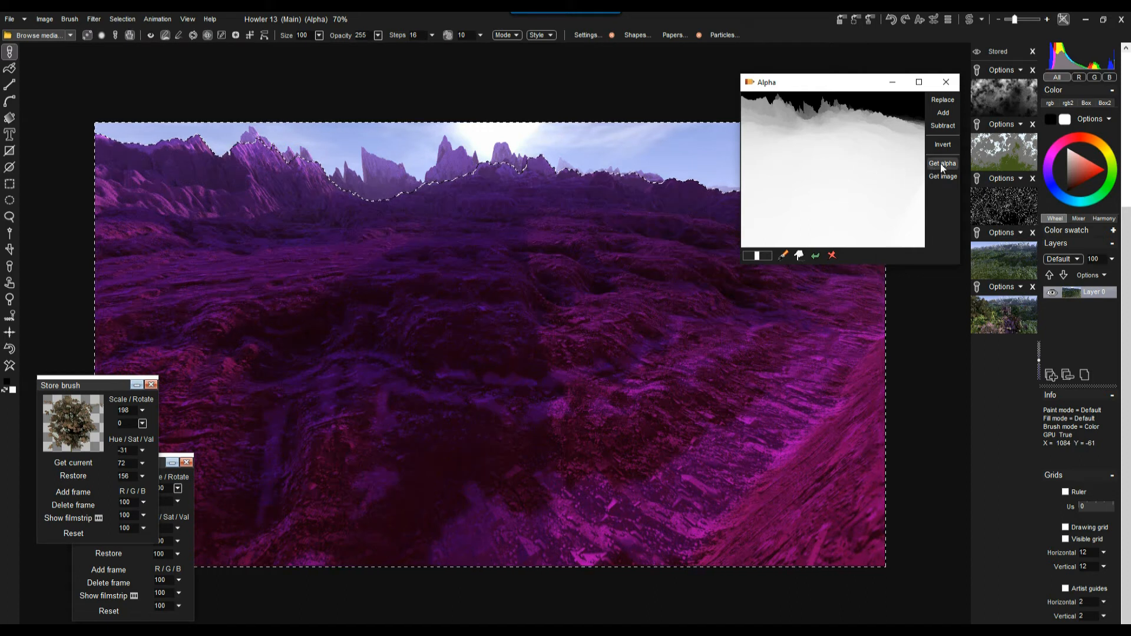
left_click(942, 100)
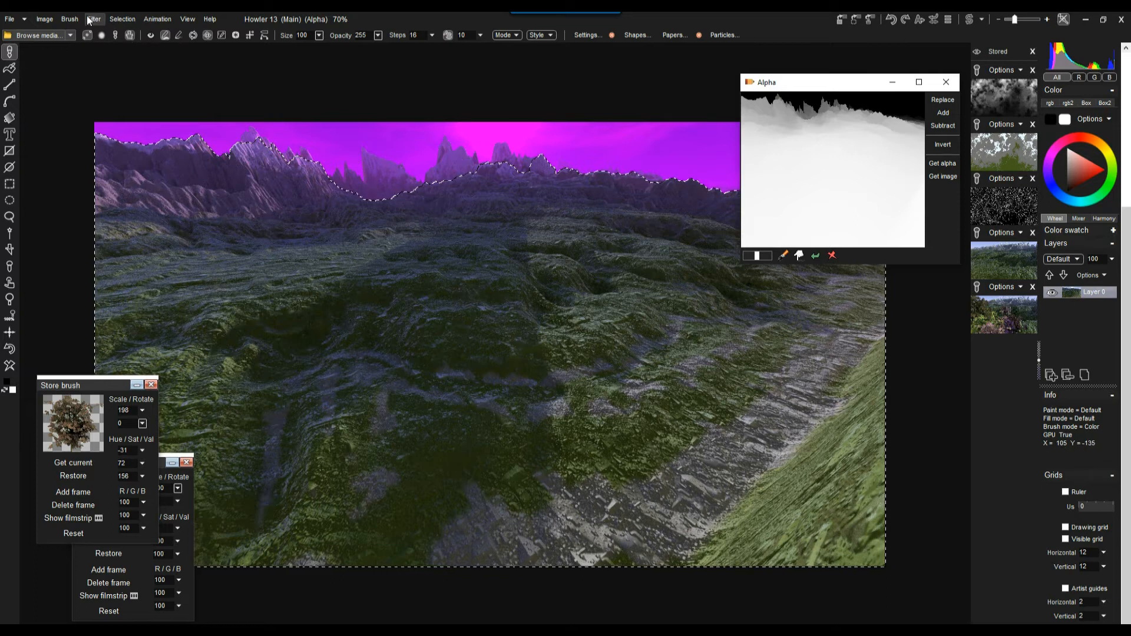
Copy the selection to the swap image and switch to it, with the Alpha window moved off the canvas's sky
left_click(121, 19)
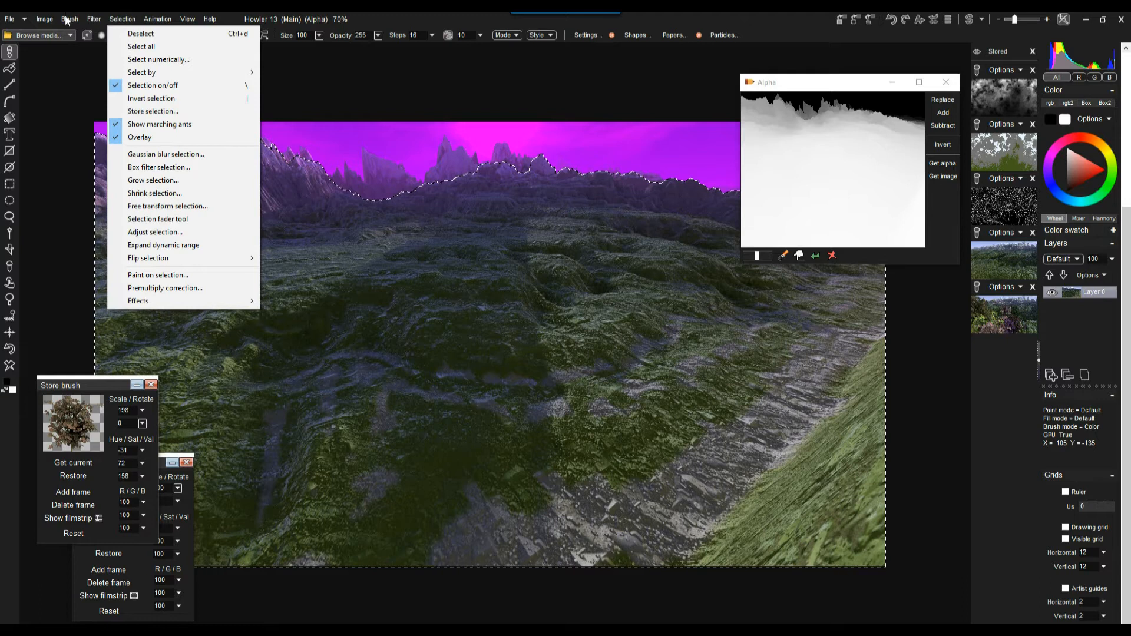
left_click(45, 17)
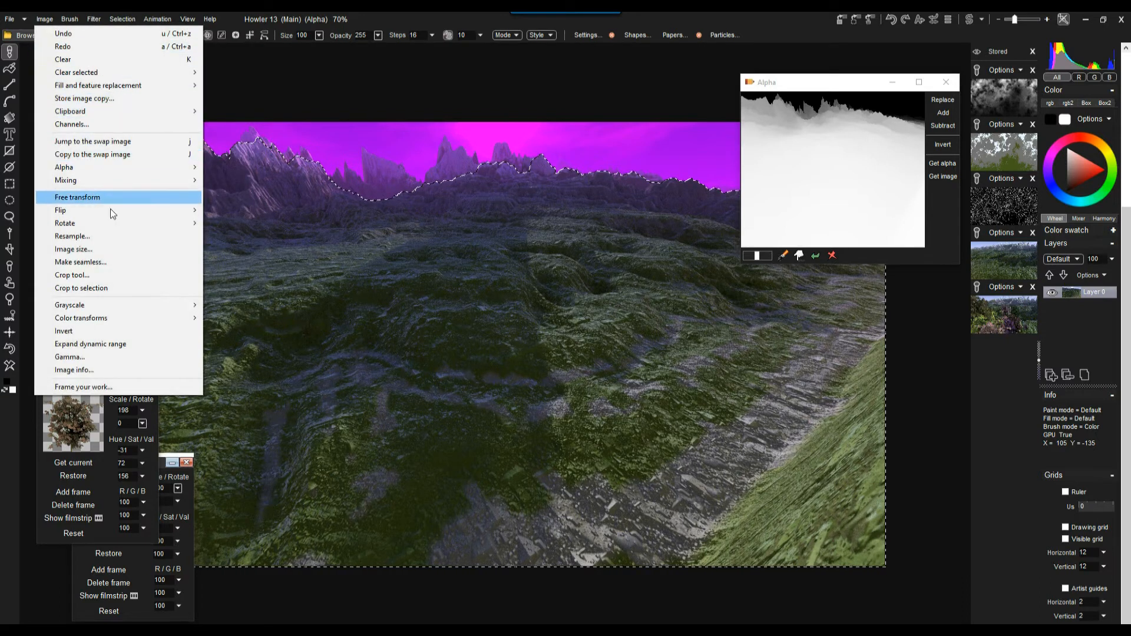
mouse_move(86, 167)
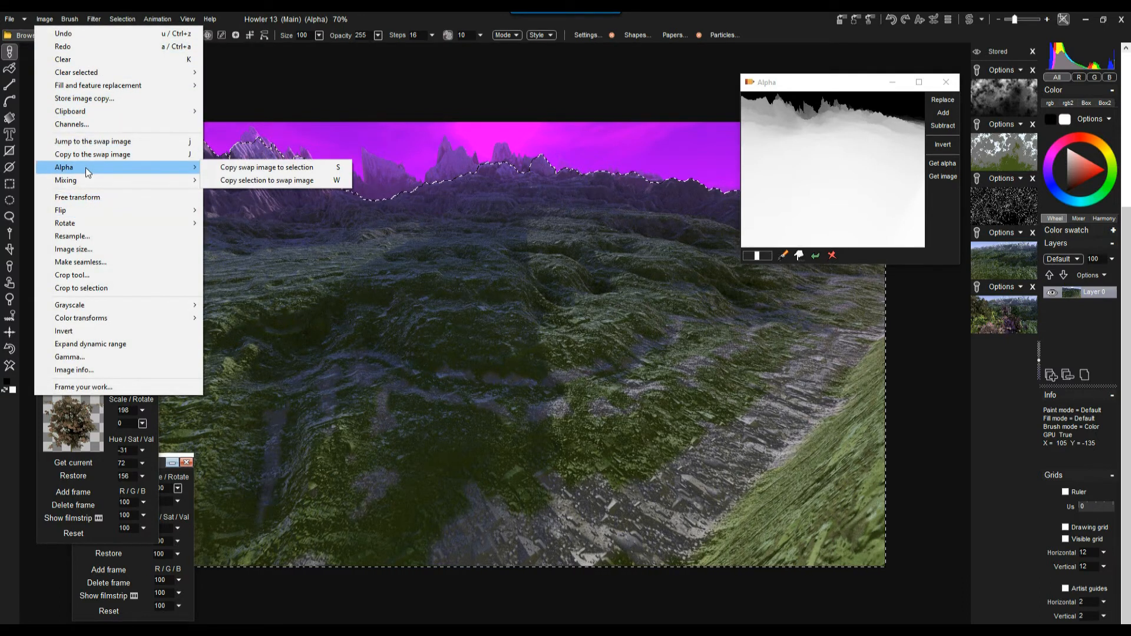
left_click(241, 182)
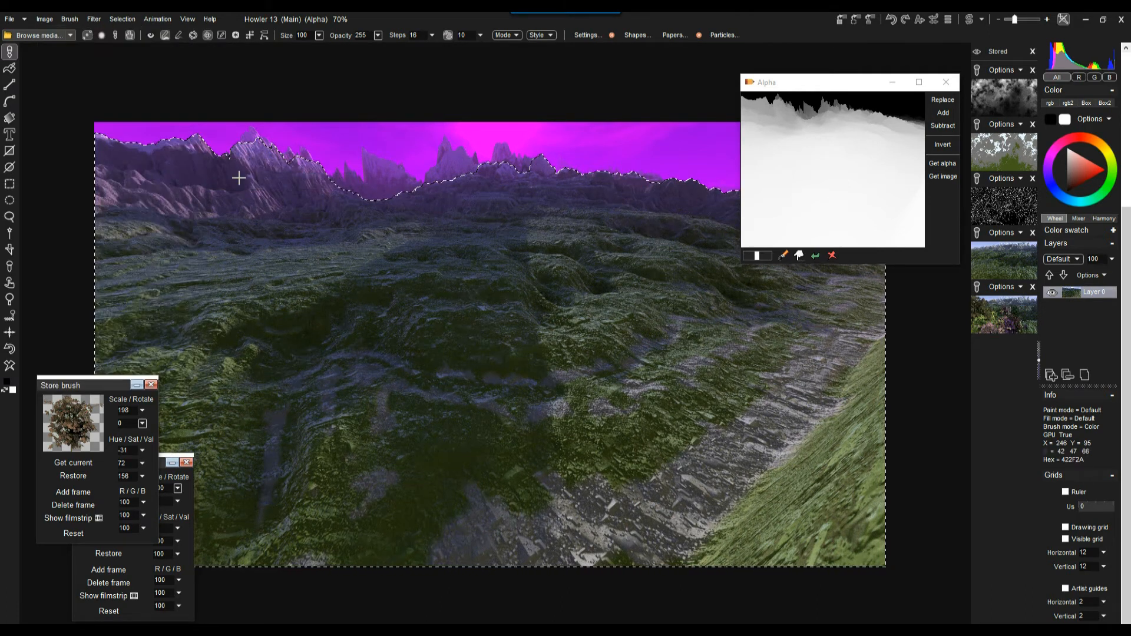
left_click_drag(810, 94, 931, 461)
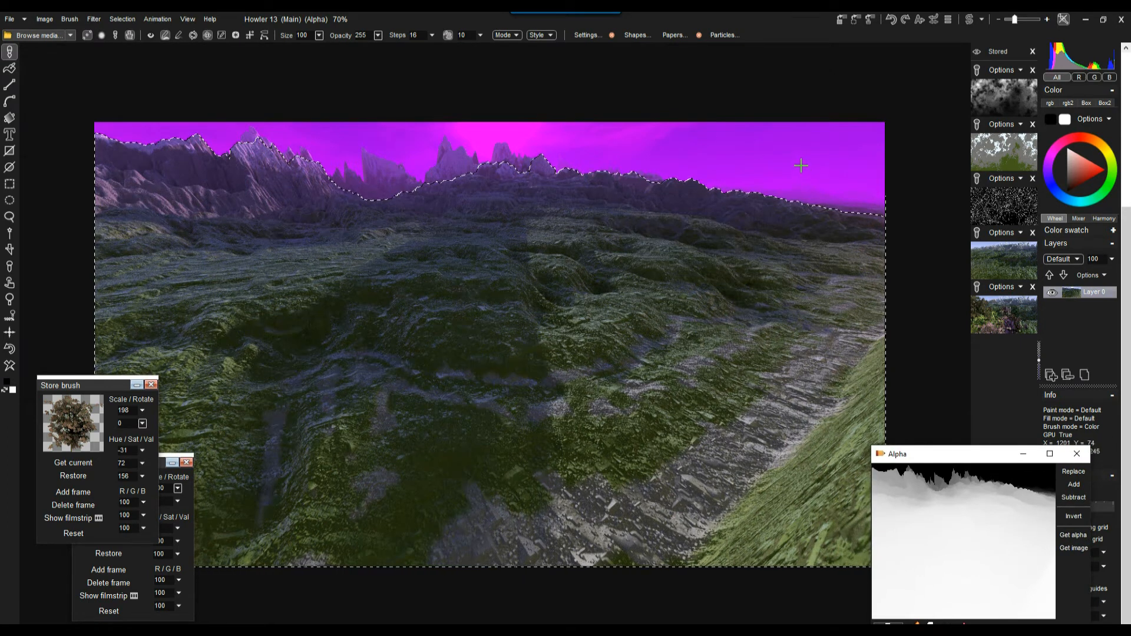
left_click(970, 19)
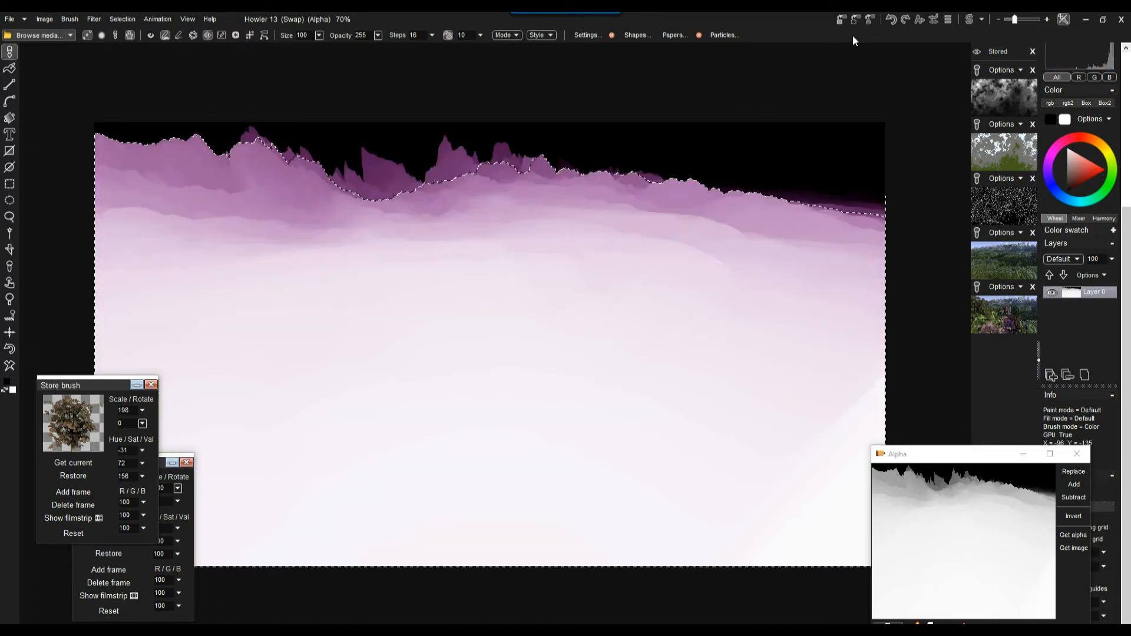
Store a copy of the swap image's grayscale depth map and deselect the selection
left_click(842, 20)
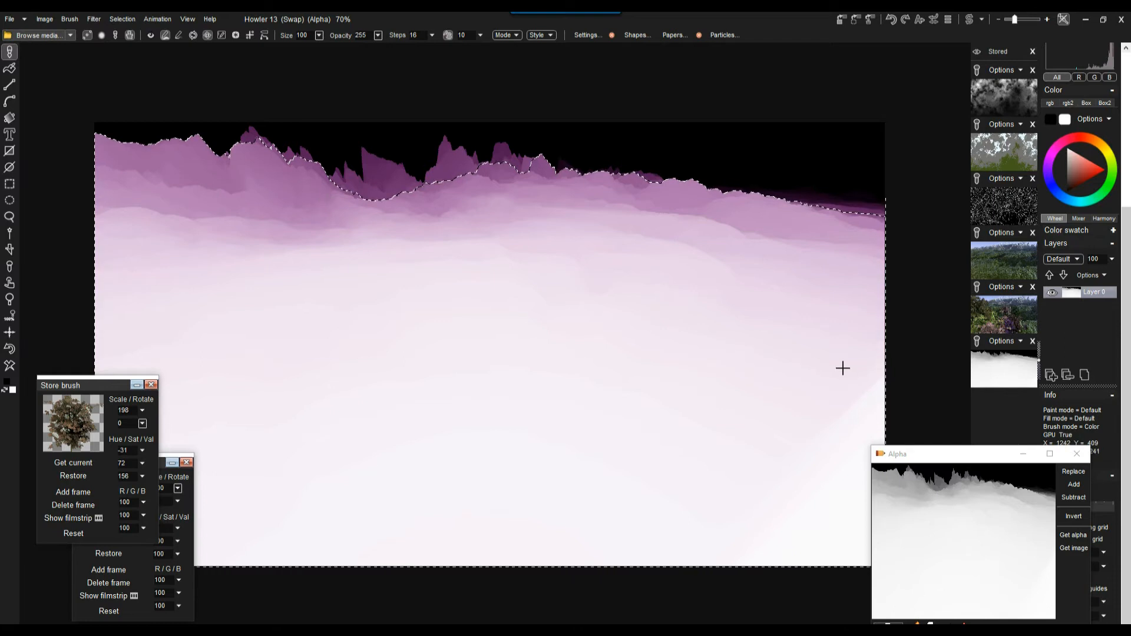
left_click(124, 19)
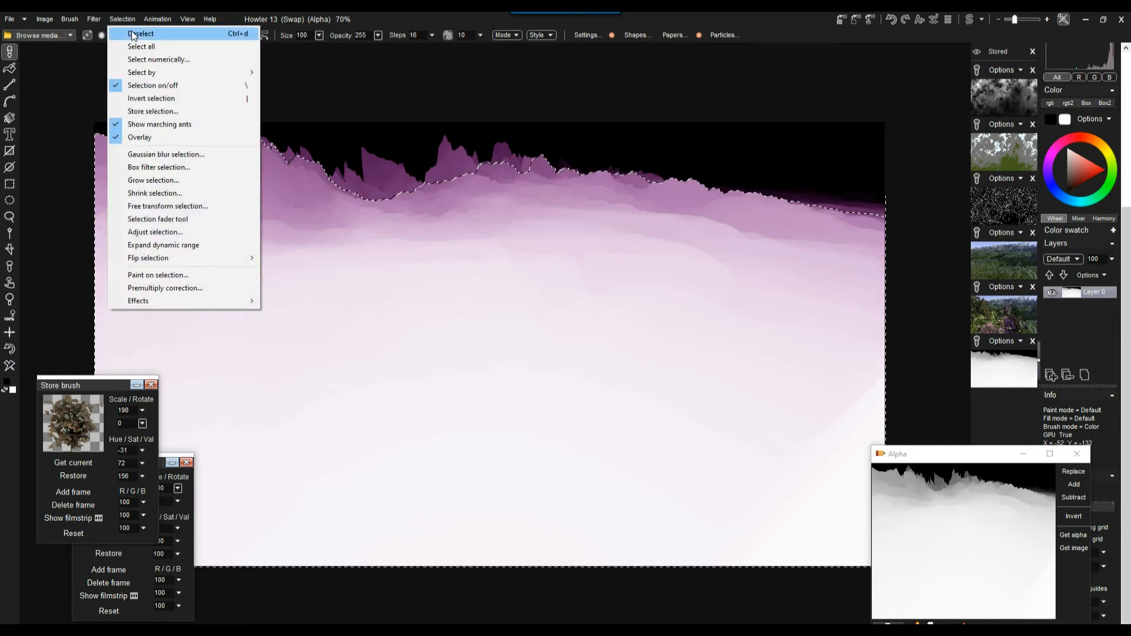
left_click(133, 35)
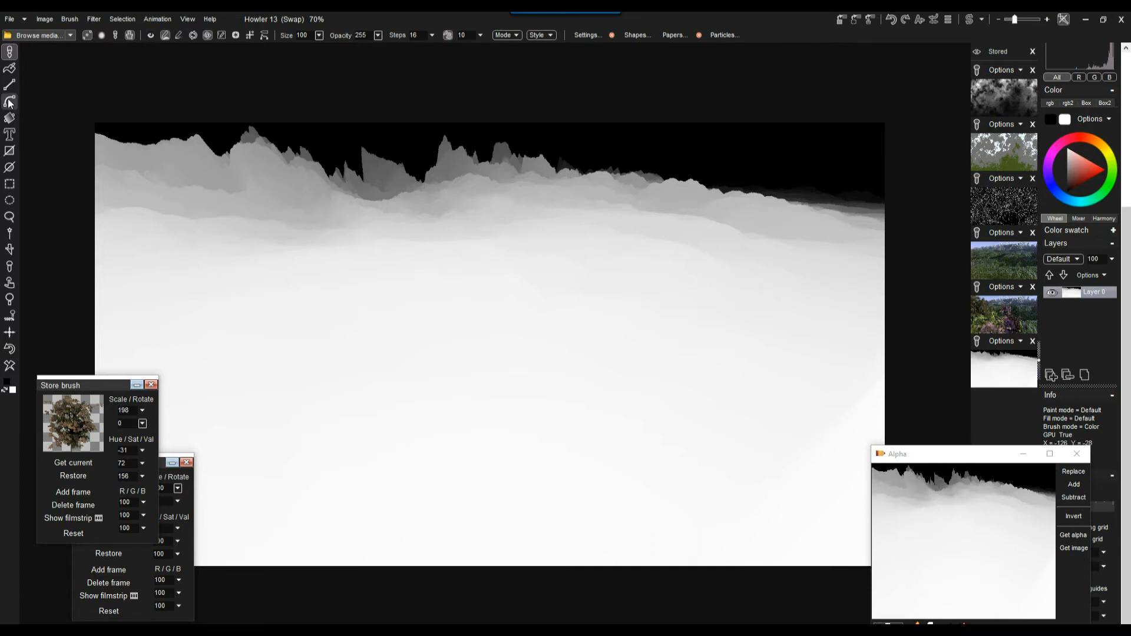
Apply black-to-white linear gradients downward over the swap depth map, darkening the distance and middle ground while keeping the foreground white
left_click(10, 118)
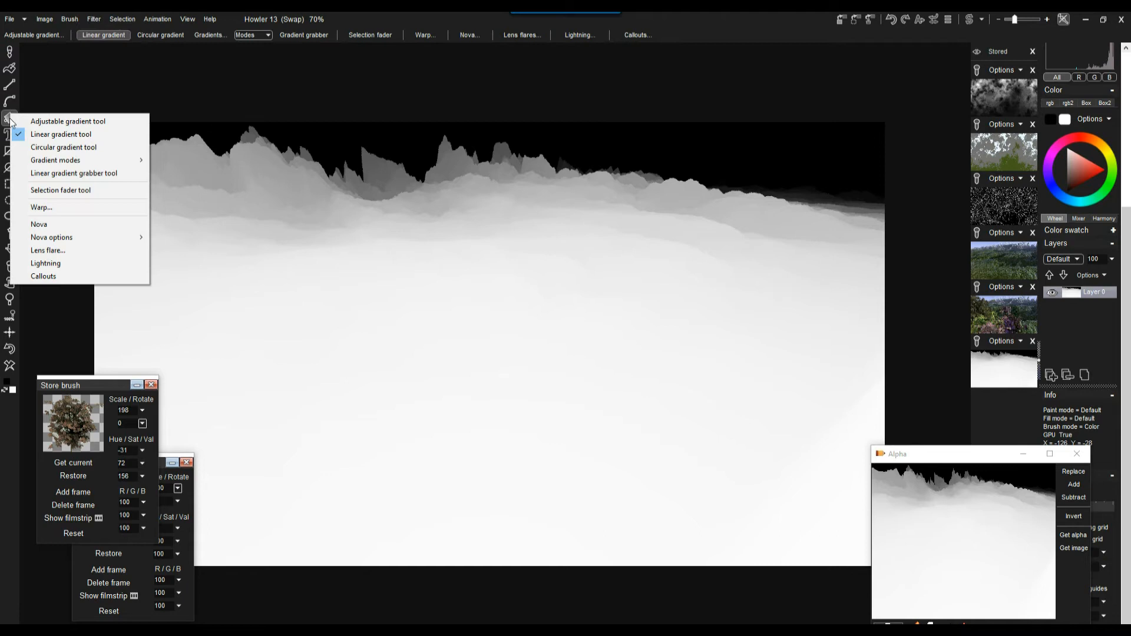
left_click(52, 136)
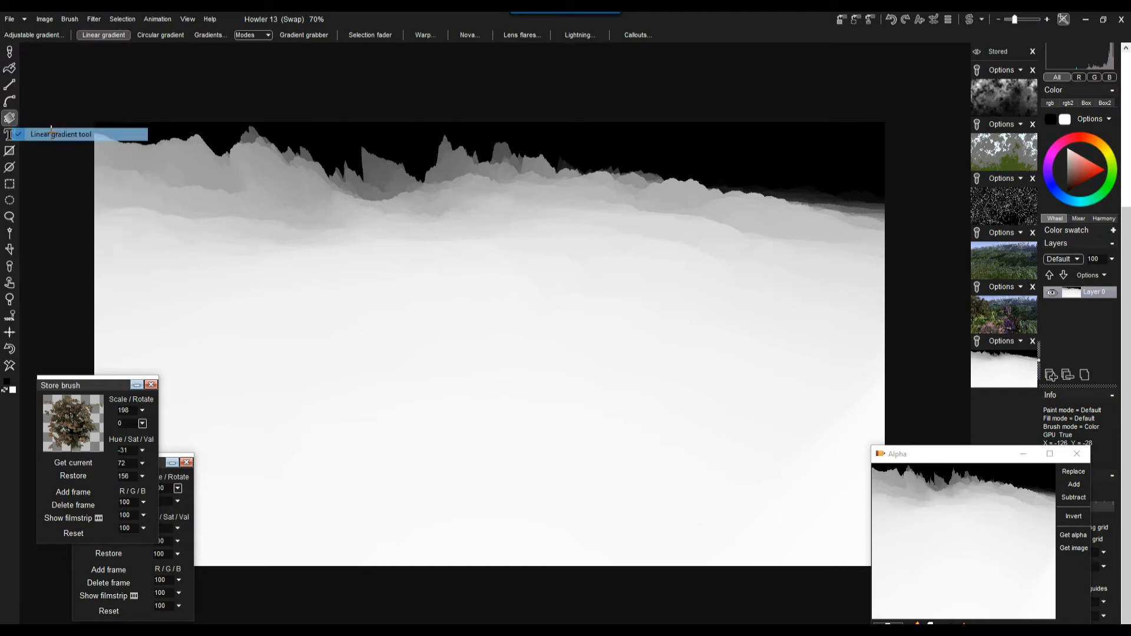
left_click(255, 34)
left_click(273, 79)
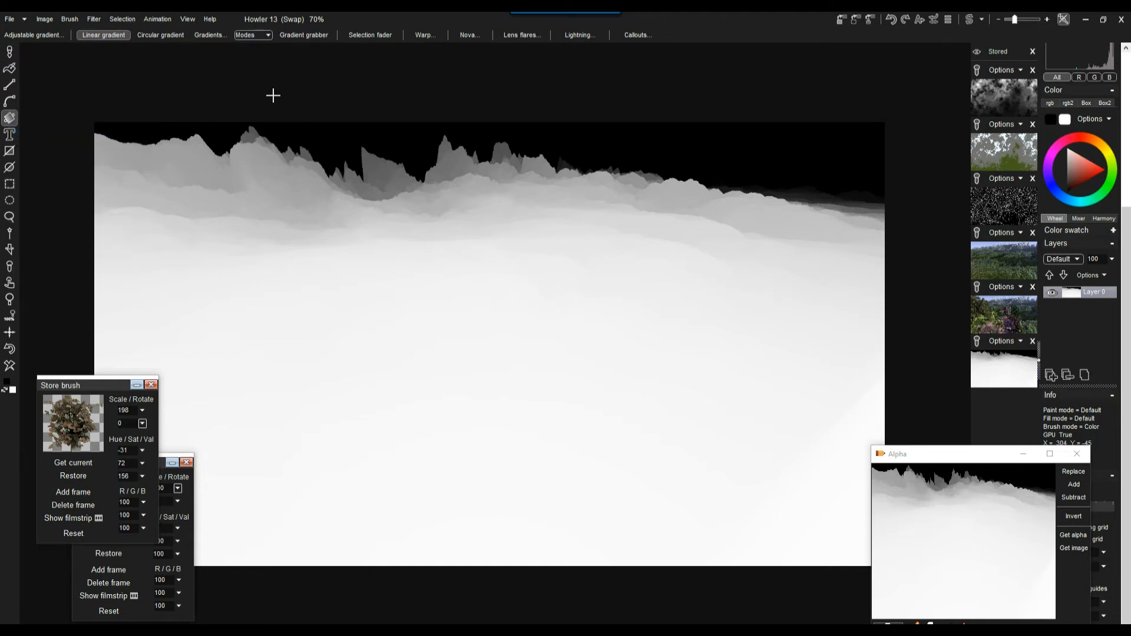
mouse_move(201, 105)
left_mouse_down()
mouse_move(202, 383)
mouse_move(211, 373)
mouse_move(189, 189)
mouse_move(202, 355)
mouse_move(206, 148)
mouse_move(189, 124)
mouse_move(207, 118)
left_mouse_up()
left_click_drag(224, 180, 222, 323)
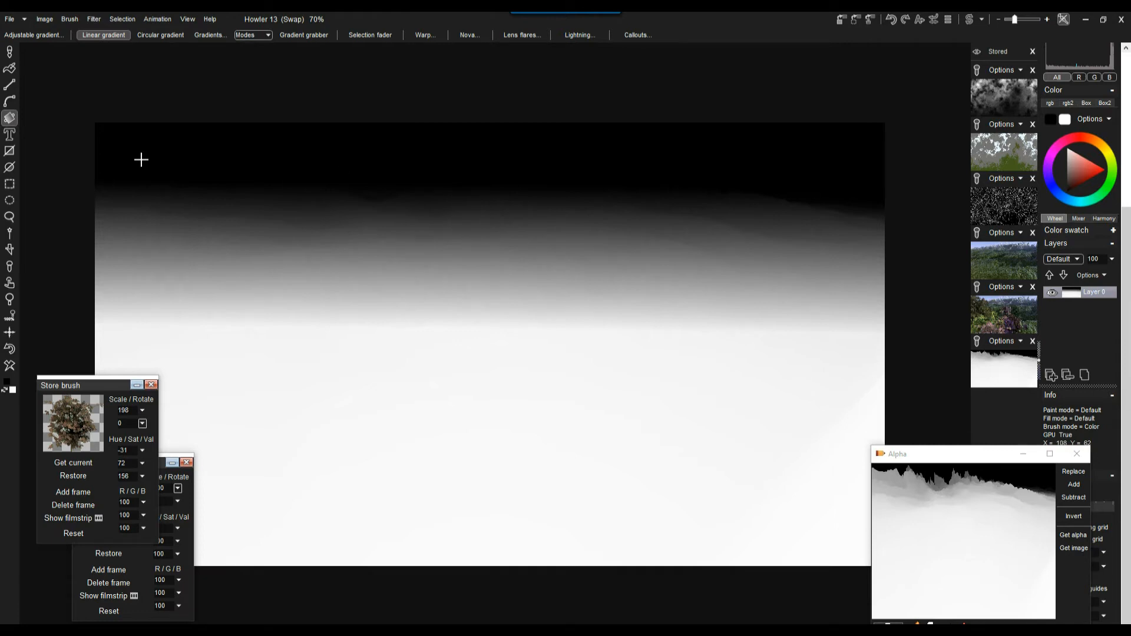
left_click_drag(194, 241, 207, 303)
left_click_drag(668, 217, 661, 510)
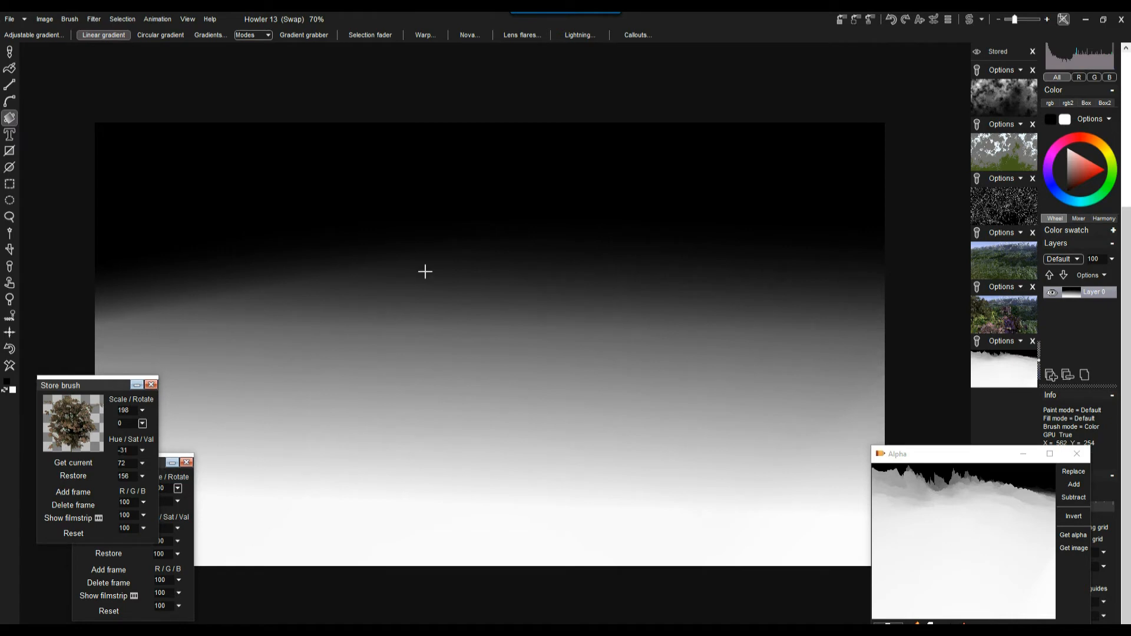
Compare the terrain render with the gradient-adjusted depth map by switching repeatedly between the main and swap images
left_click(969, 20)
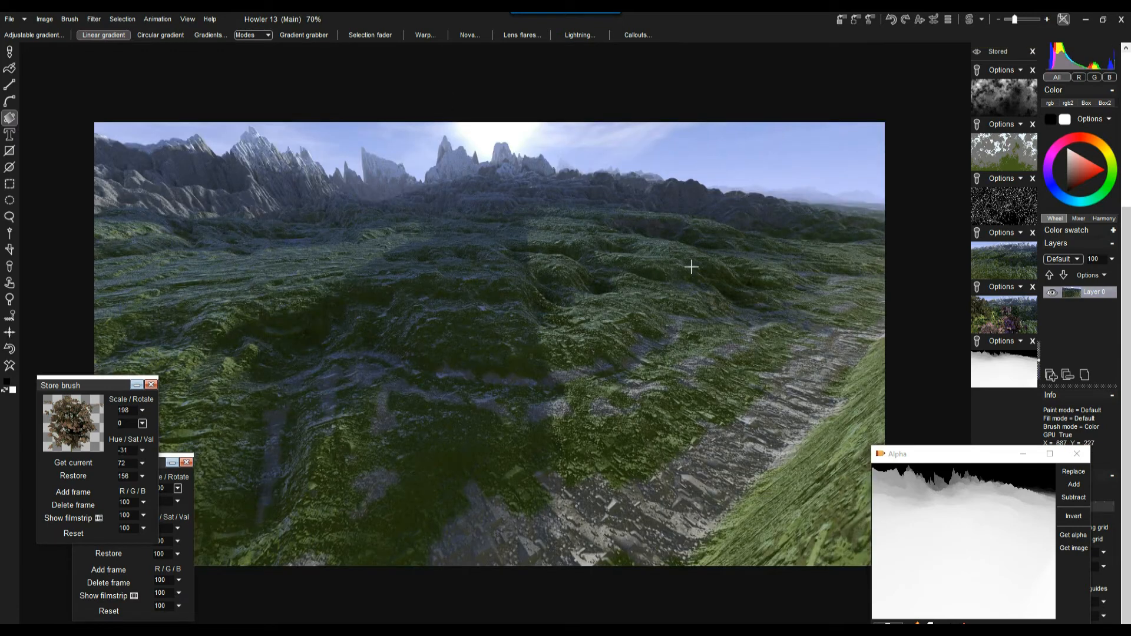
left_click(970, 20)
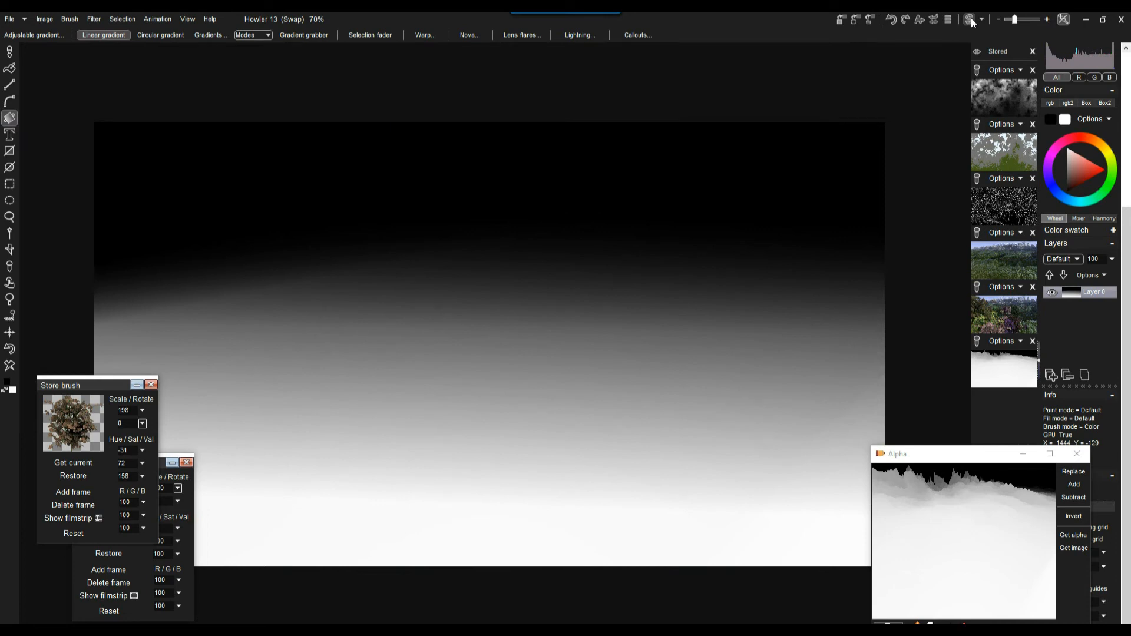
left_click(972, 22)
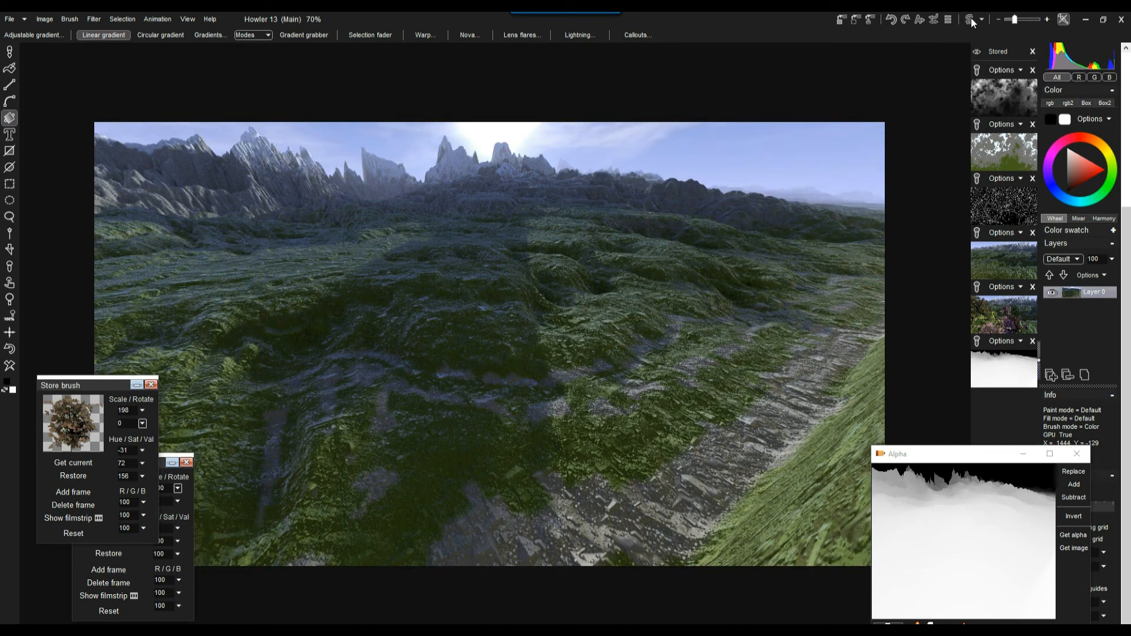
left_click(971, 19)
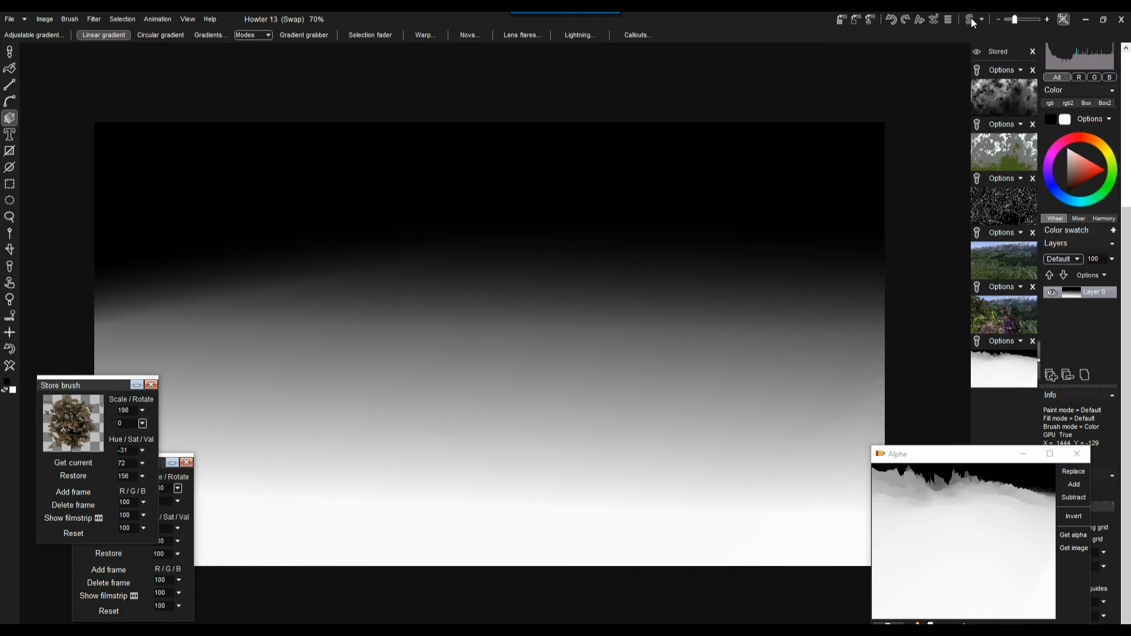
left_click(971, 21)
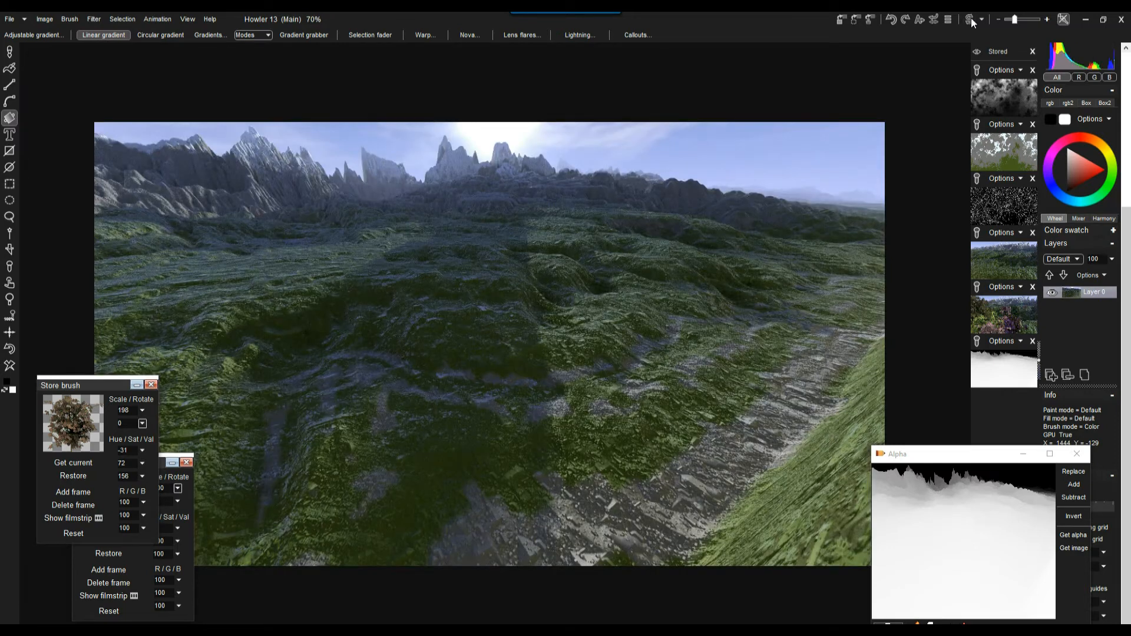
left_click(970, 22)
left_click(970, 22)
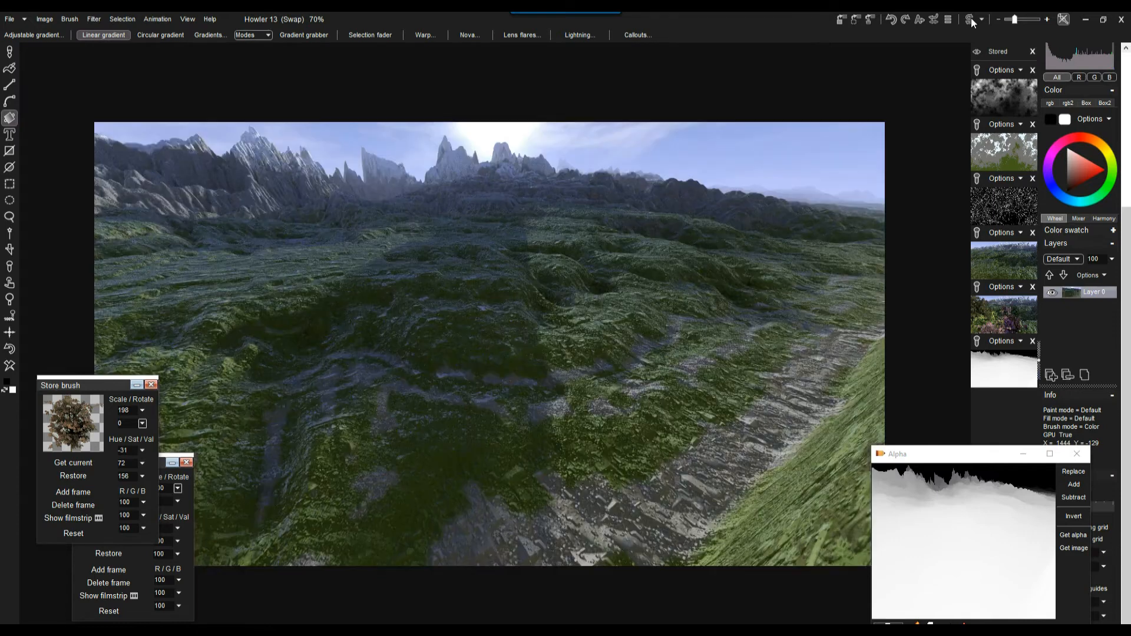
Minimize the Alpha window and set up the brush tool to scale the stored tree brush over the terrain
left_click_drag(976, 453, 883, 454)
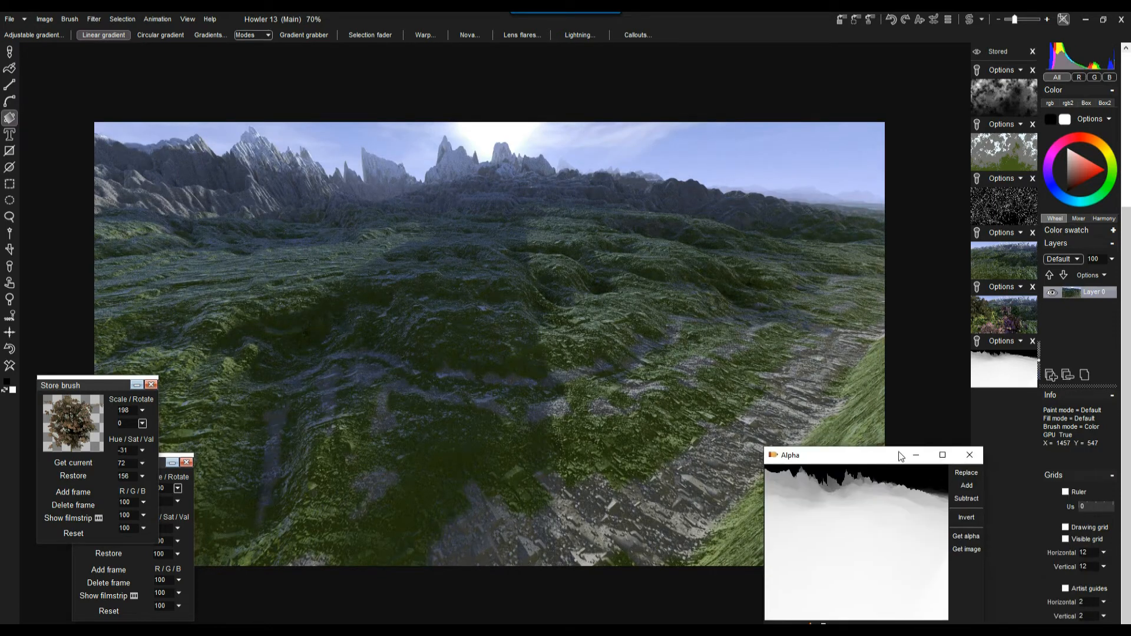
left_click(917, 456)
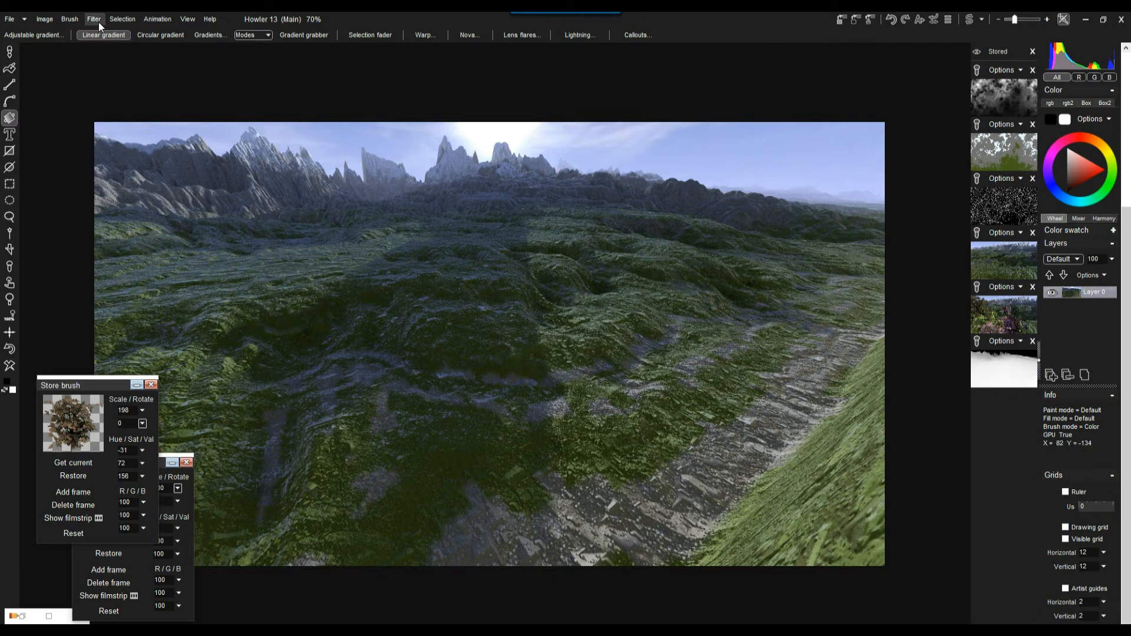
left_click(9, 53)
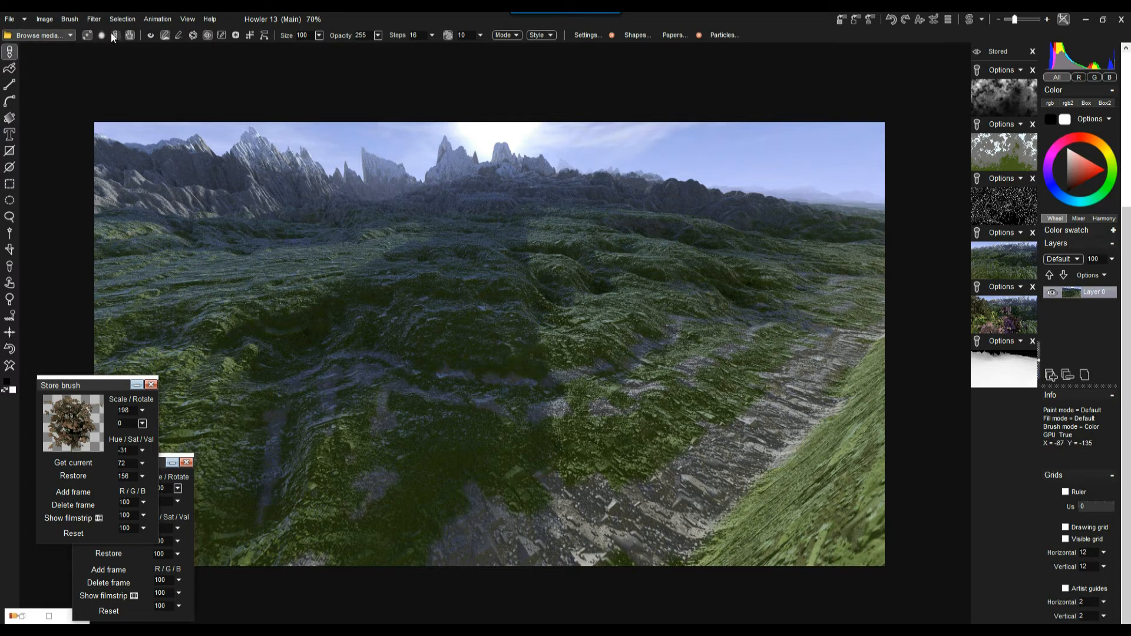
left_click(151, 36)
left_click(337, 276)
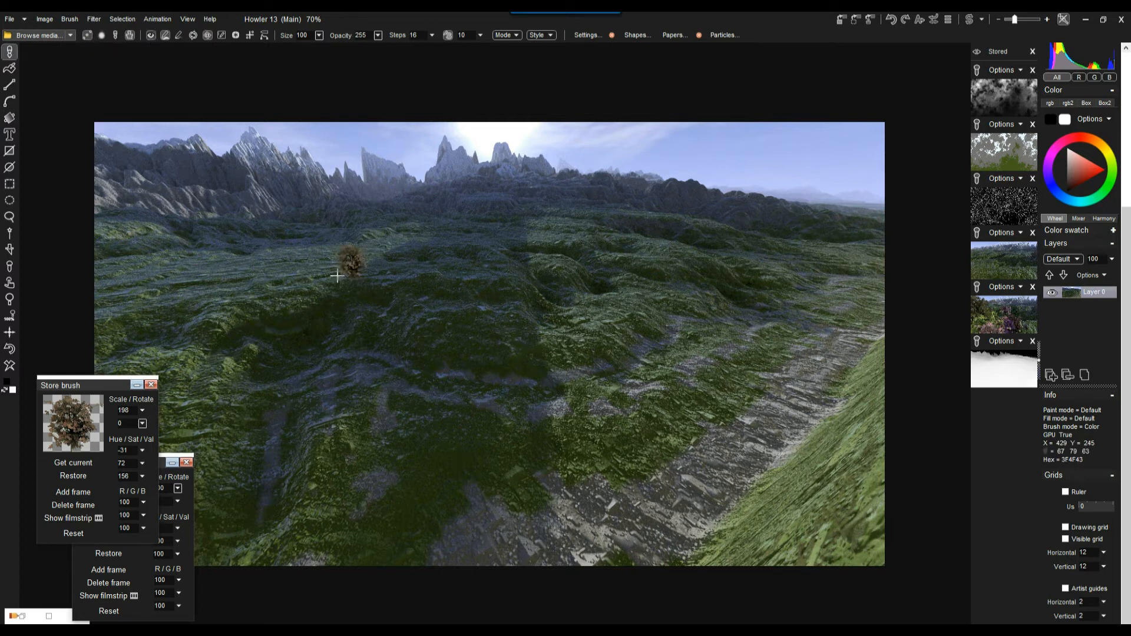
left_click(70, 420)
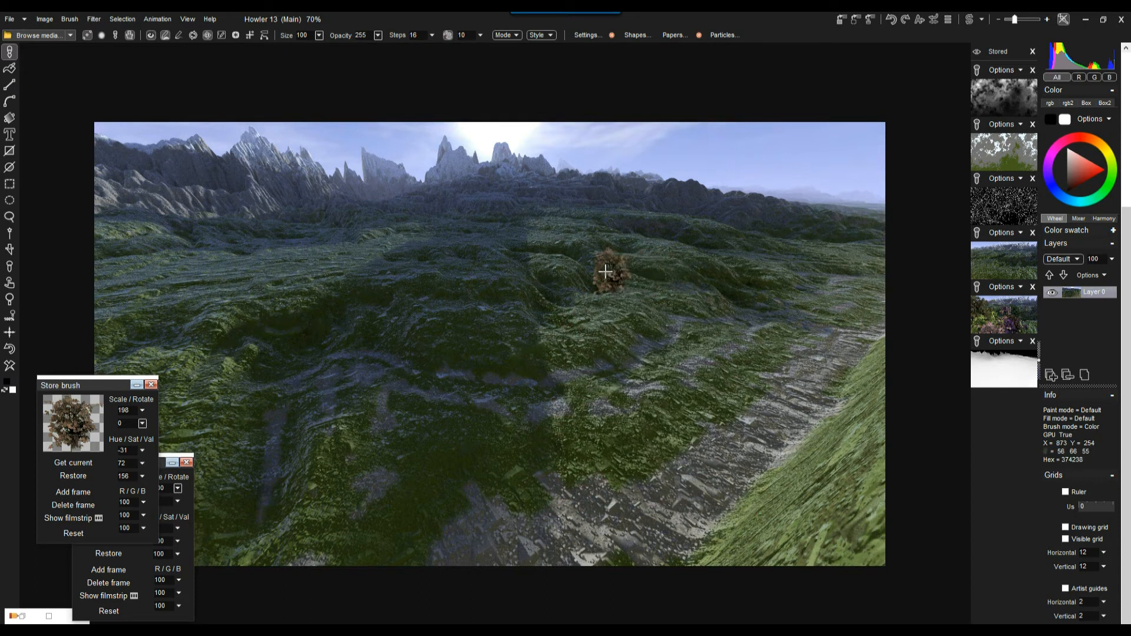
Open the brush settings beside the terrain and set Rand pos to 68 and Rand size to 24
left_click(504, 33)
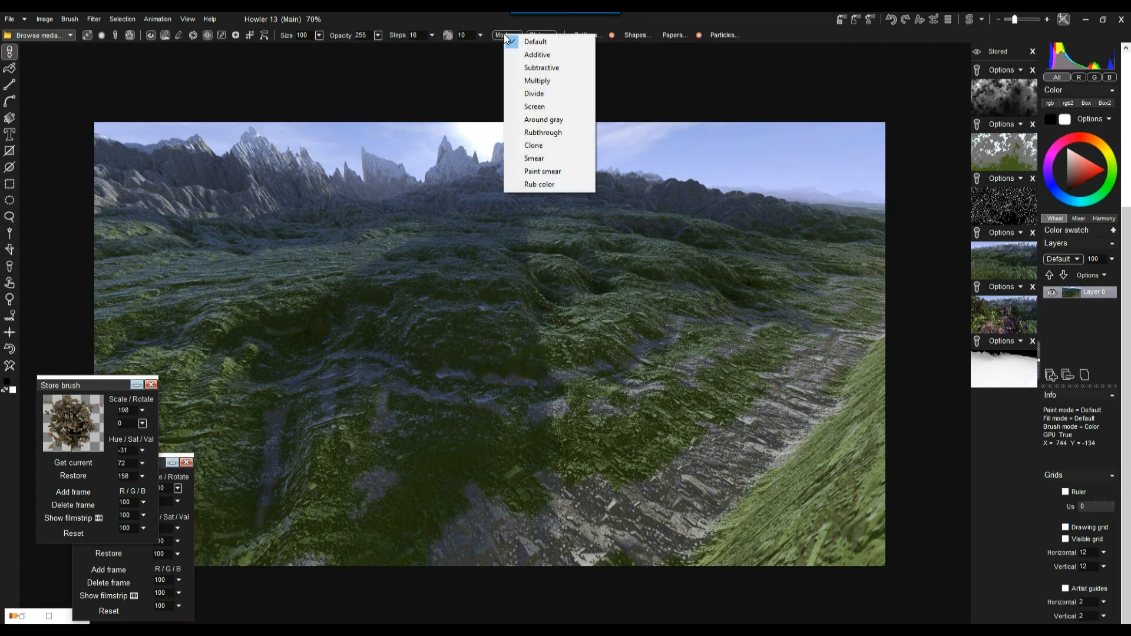
left_click(640, 28)
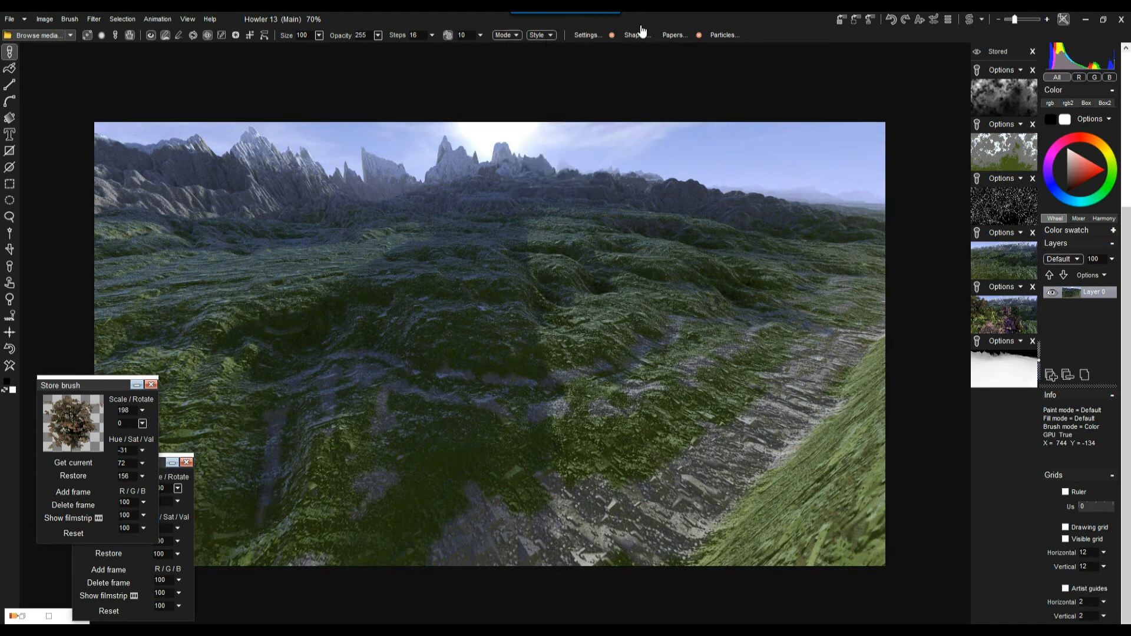
left_click(588, 34)
left_click_drag(99, 111, 761, 87)
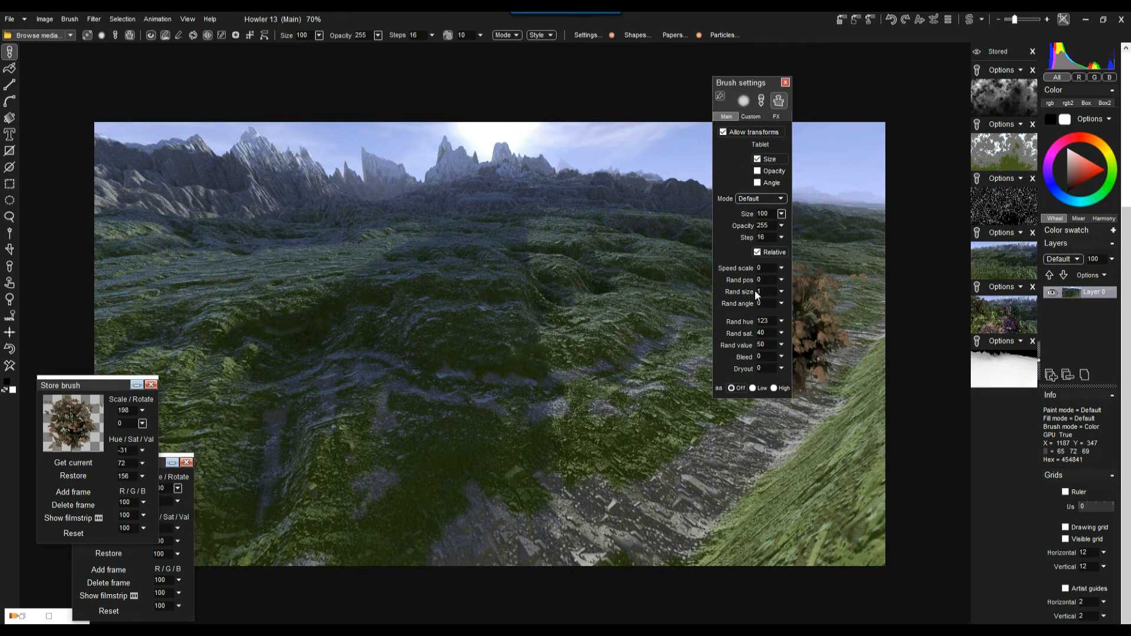
left_click(781, 279)
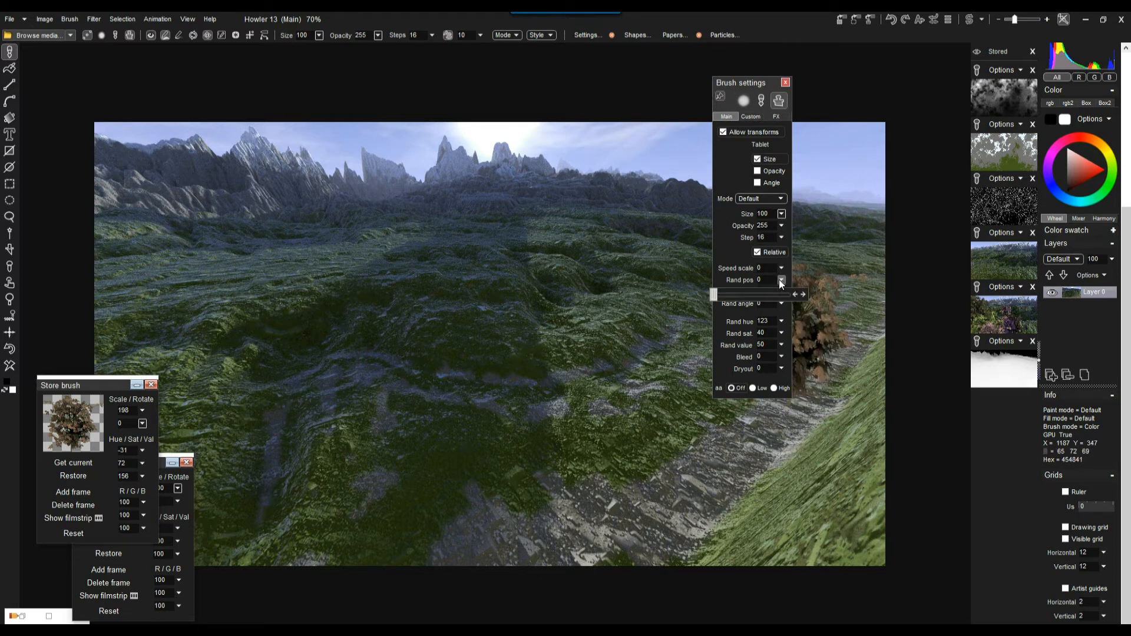
left_click(752, 295)
left_click(587, 325)
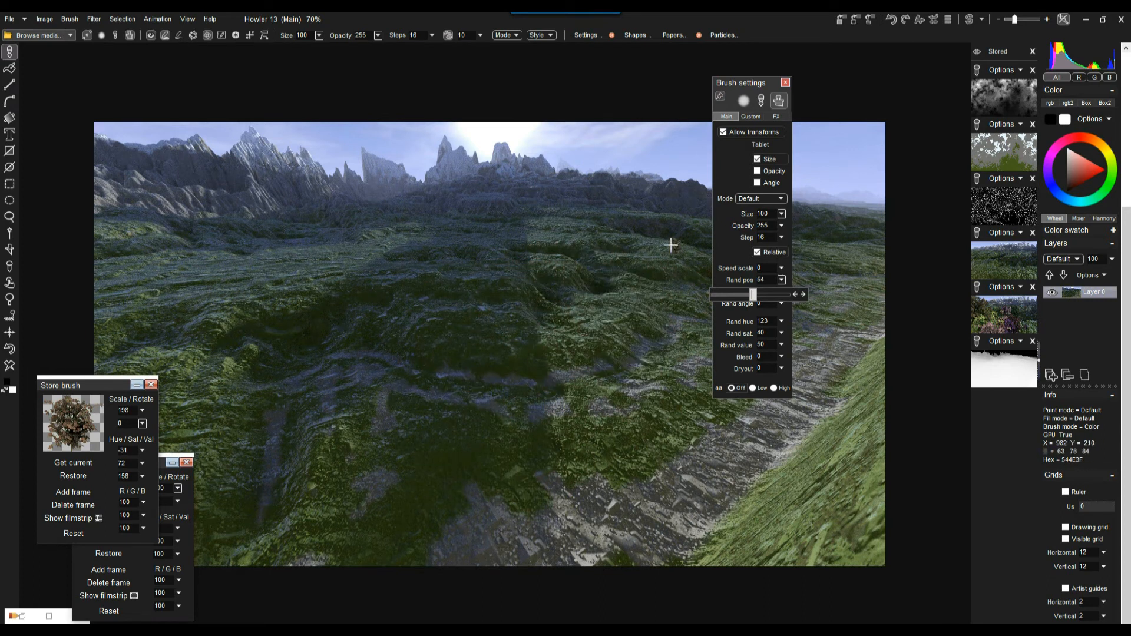
left_click(763, 296)
left_click(783, 281)
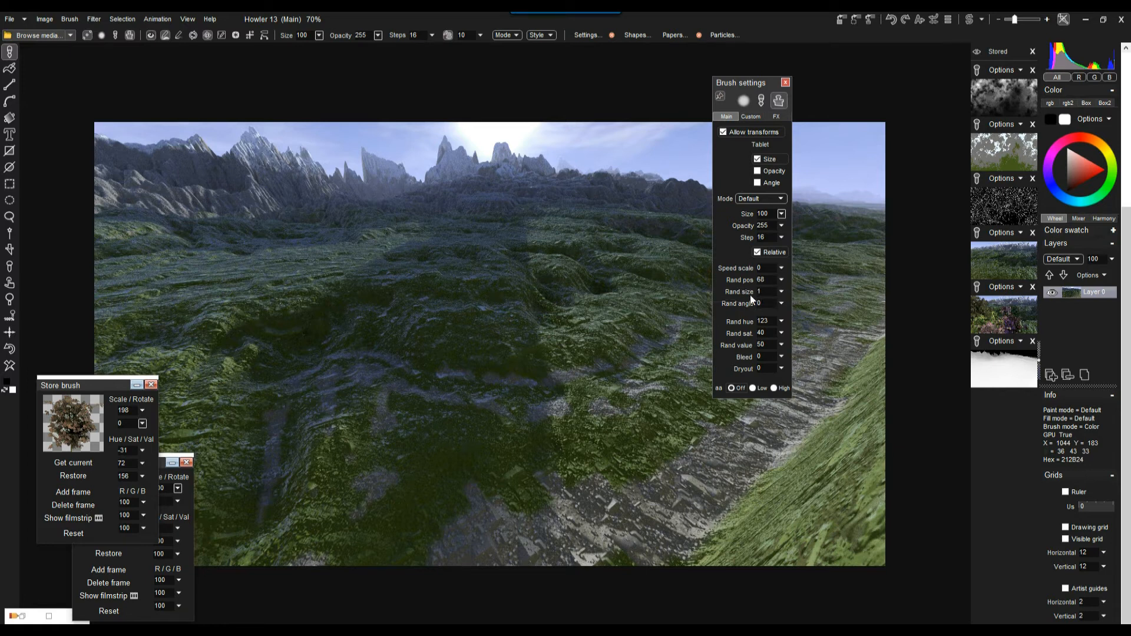
left_click(776, 292)
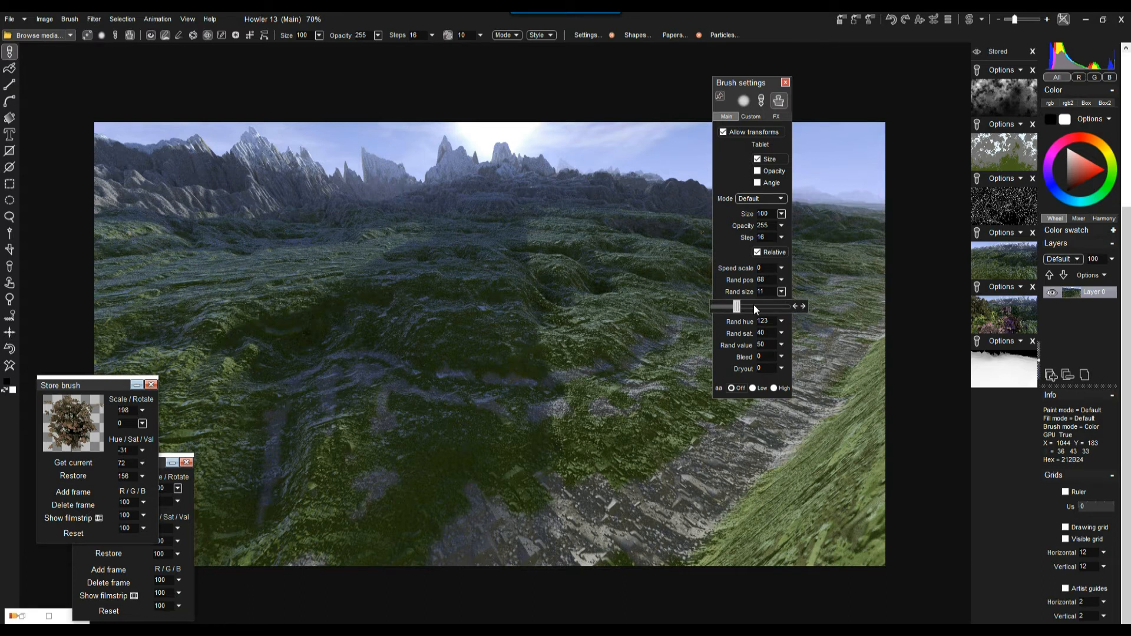
left_click(765, 307)
left_click(781, 291)
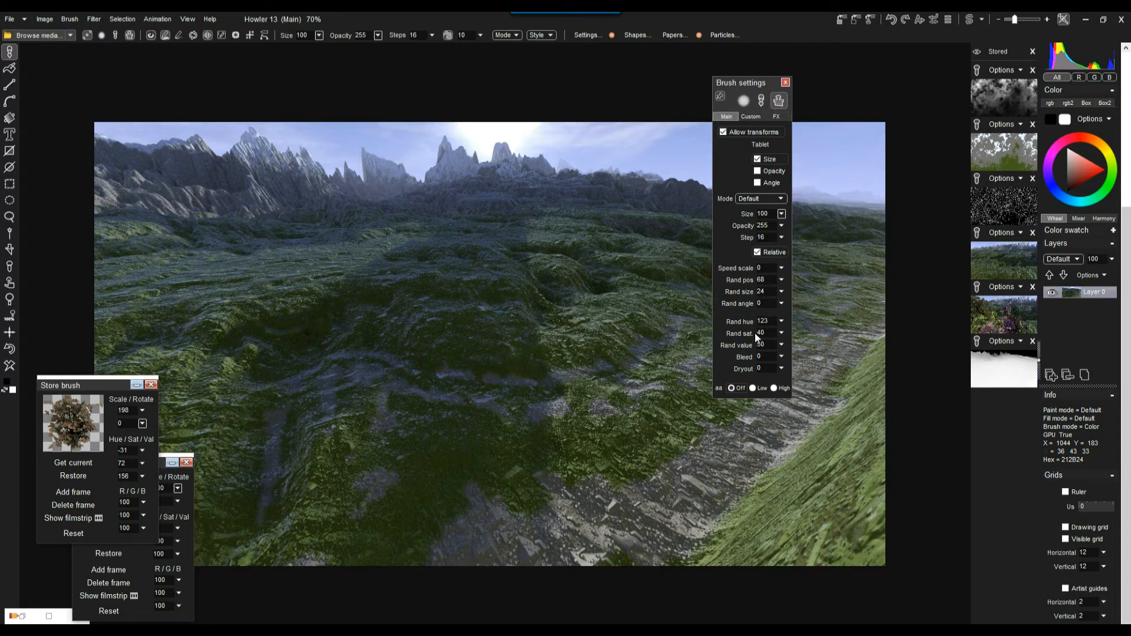
Set the tree brush's Rand hue to 40, Rand sat to 45 and Rand value to 27, and move the settings aside
left_click(781, 321)
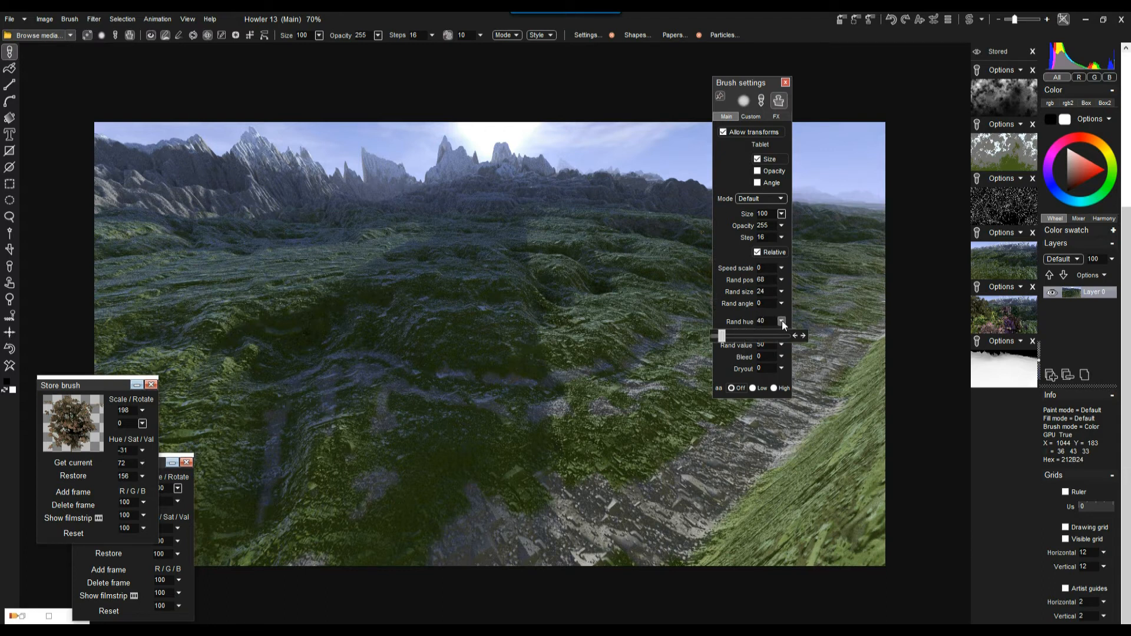
left_click(779, 321)
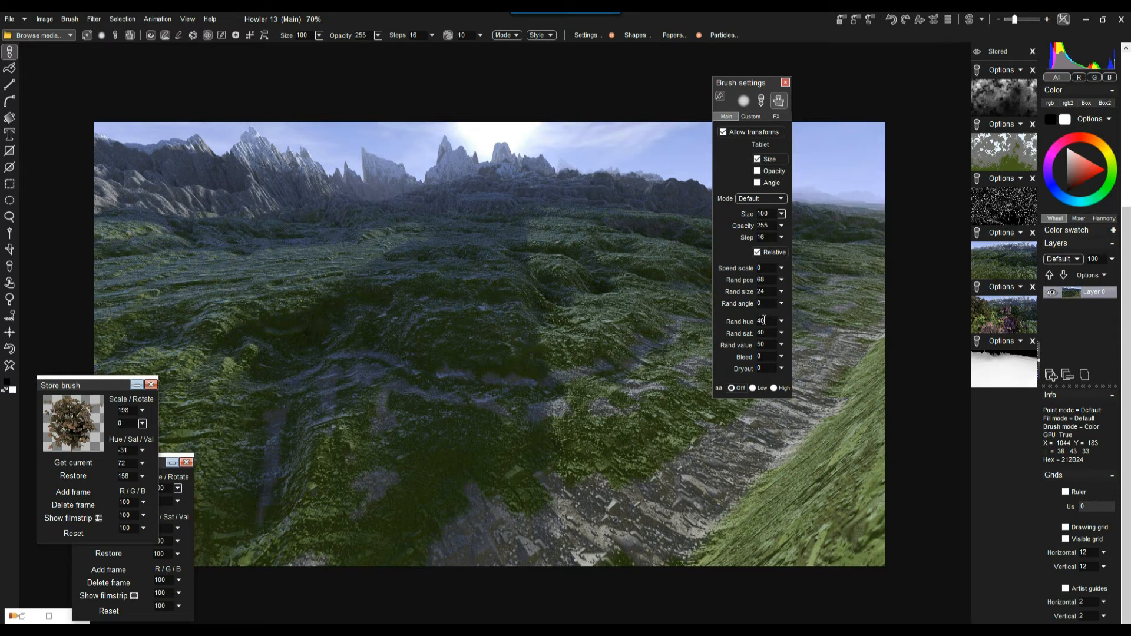
left_click(781, 334)
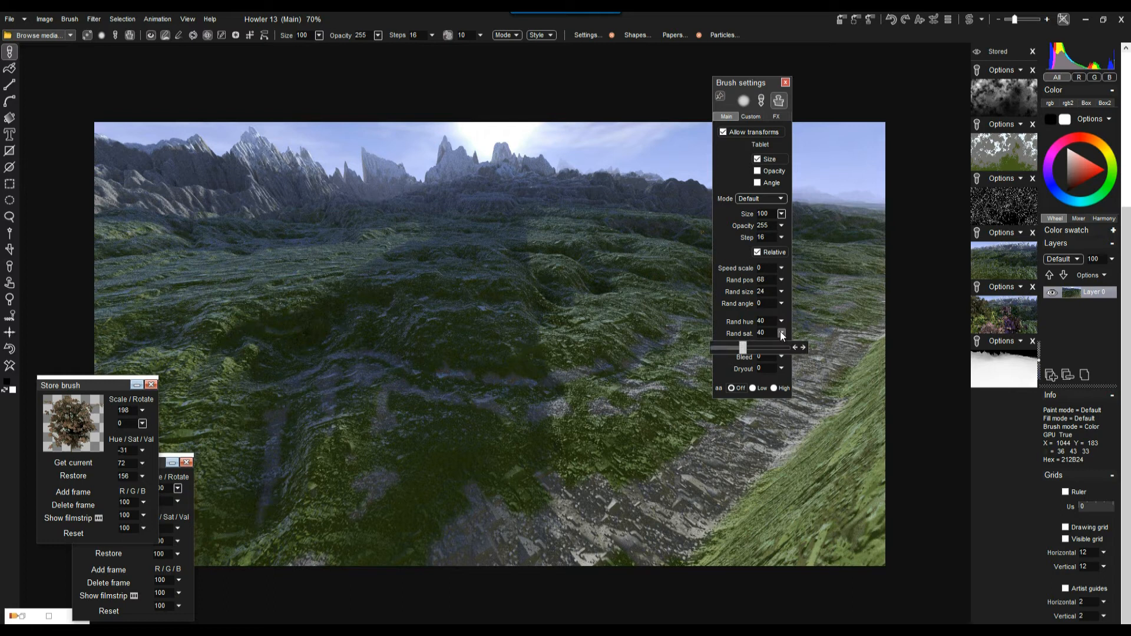
left_click_drag(736, 347, 747, 347)
left_click(782, 344)
mouse_move(748, 359)
left_mouse_down()
mouse_move(764, 358)
mouse_move(733, 360)
left_mouse_up()
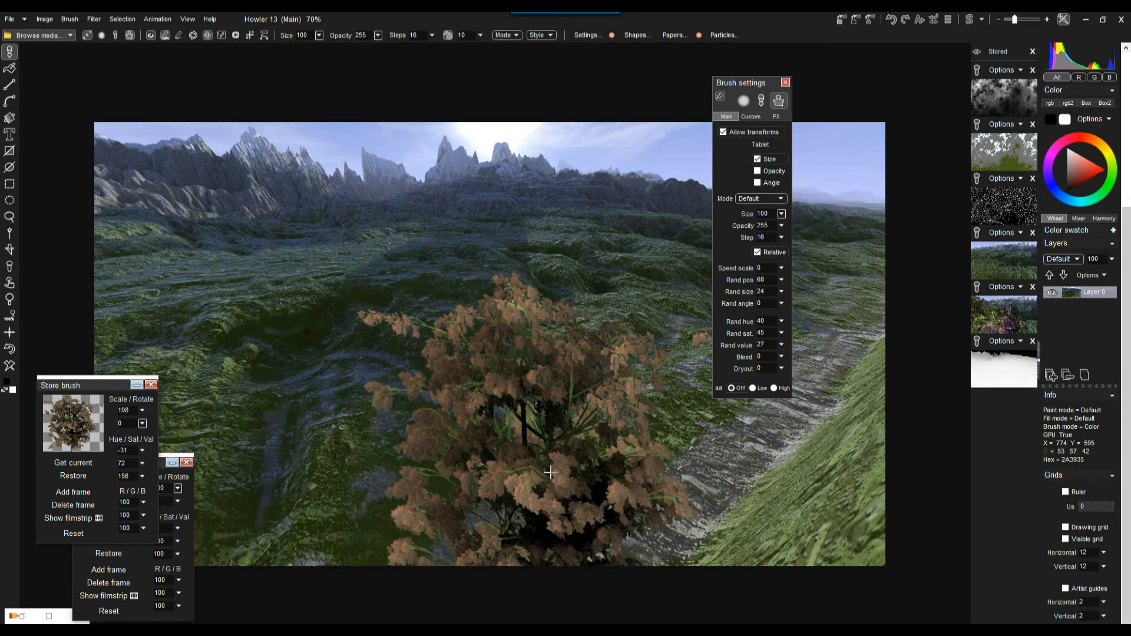
left_click_drag(769, 83, 916, 81)
Try painting a dense forest of color-varied trees from the middle distance down into the foreground
left_click_drag(695, 280, 654, 487)
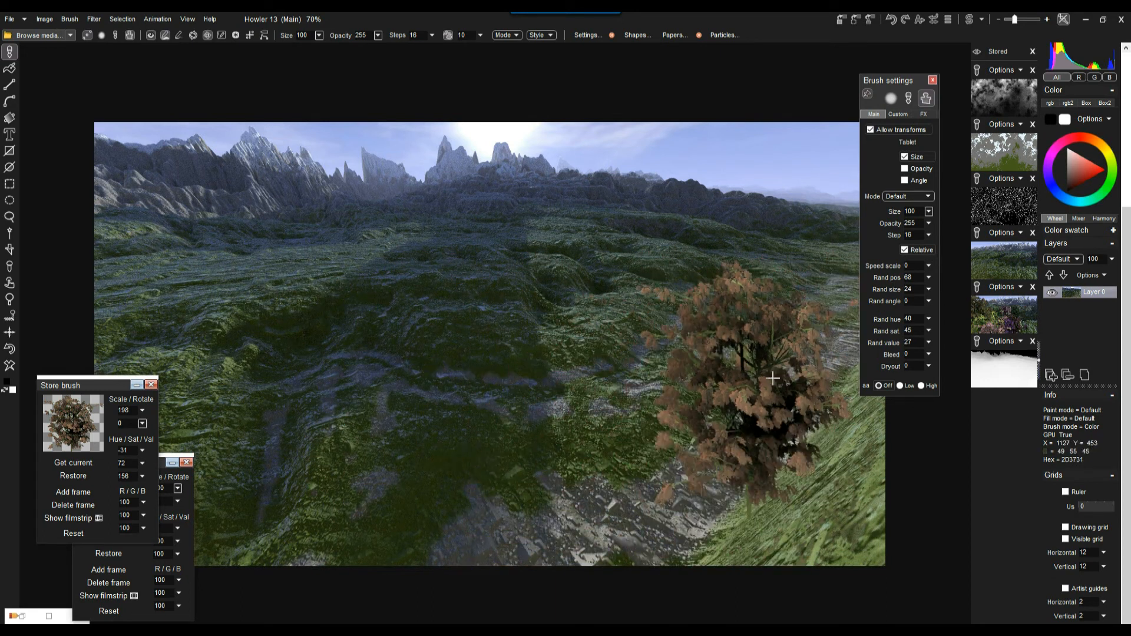
mouse_move(764, 279)
left_mouse_down()
mouse_move(625, 285)
mouse_move(360, 174)
mouse_move(262, 198)
left_mouse_up()
scroll(788, 248, "up", 1)
scroll(787, 248, "up", 1)
mouse_move(396, 205)
left_mouse_down()
mouse_move(303, 214)
mouse_move(308, 255)
mouse_move(125, 307)
mouse_move(354, 339)
mouse_move(613, 424)
mouse_move(253, 447)
mouse_move(864, 578)
left_mouse_up()
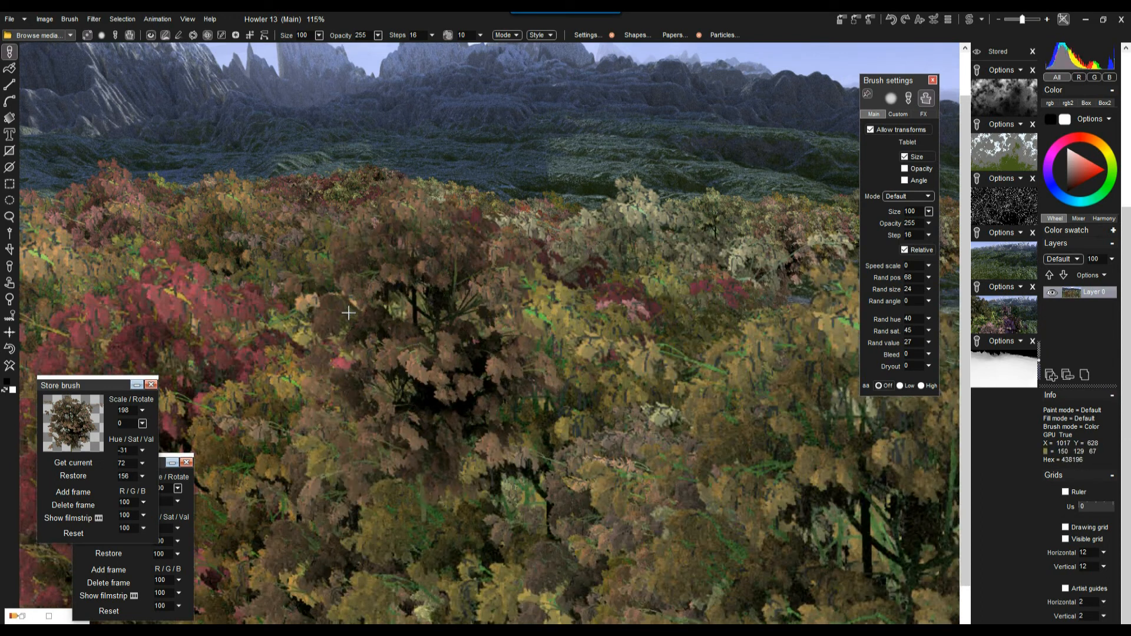
scroll(518, 344, "down", 5)
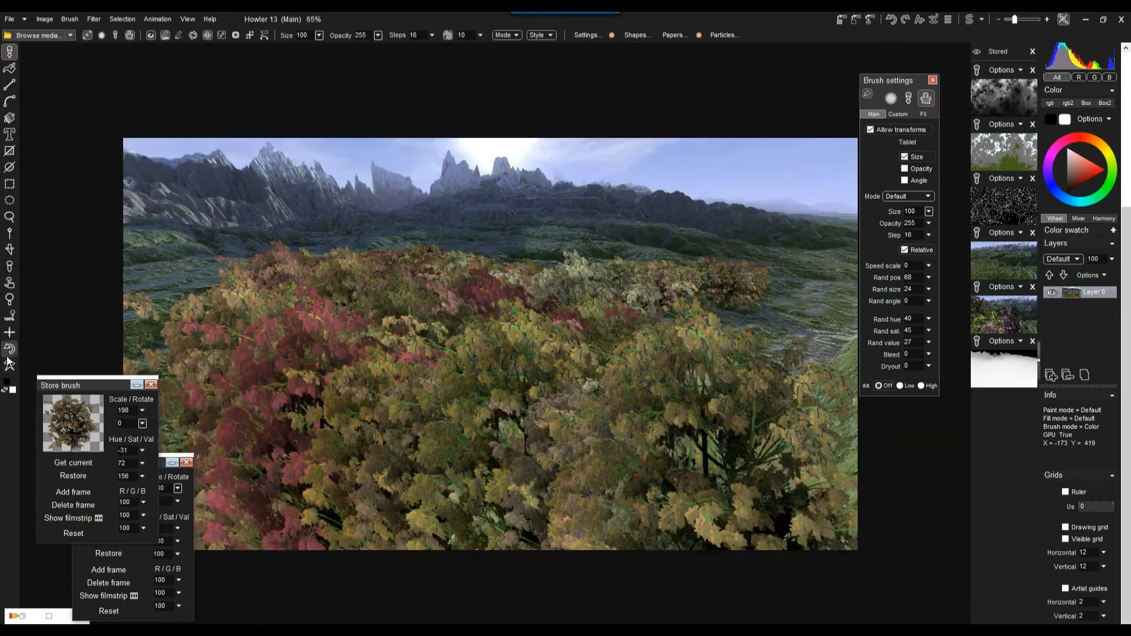
left_click(9, 349)
left_click(10, 349)
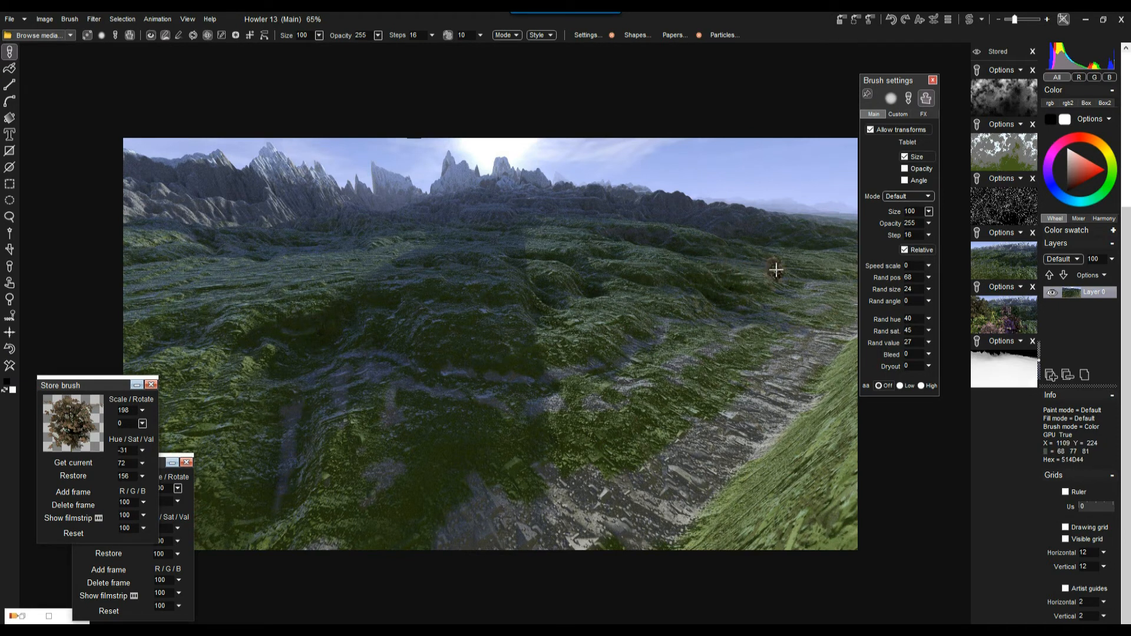
Try painting separate rows of trees on the terrain's right half, from far away to progressively nearer
left_click(841, 263)
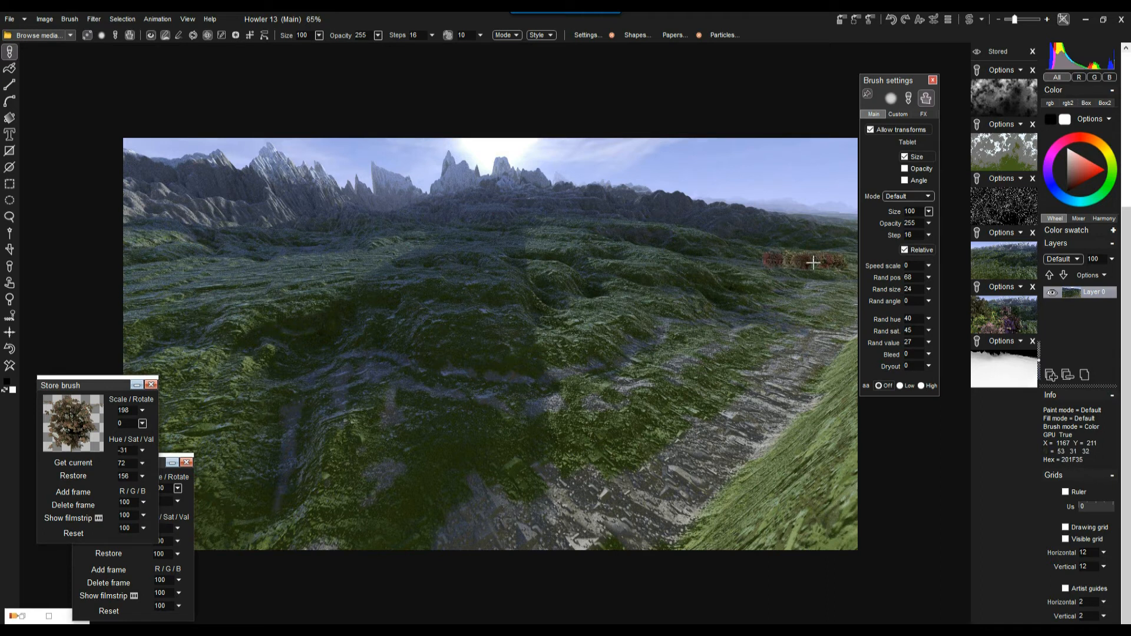
left_click(729, 283)
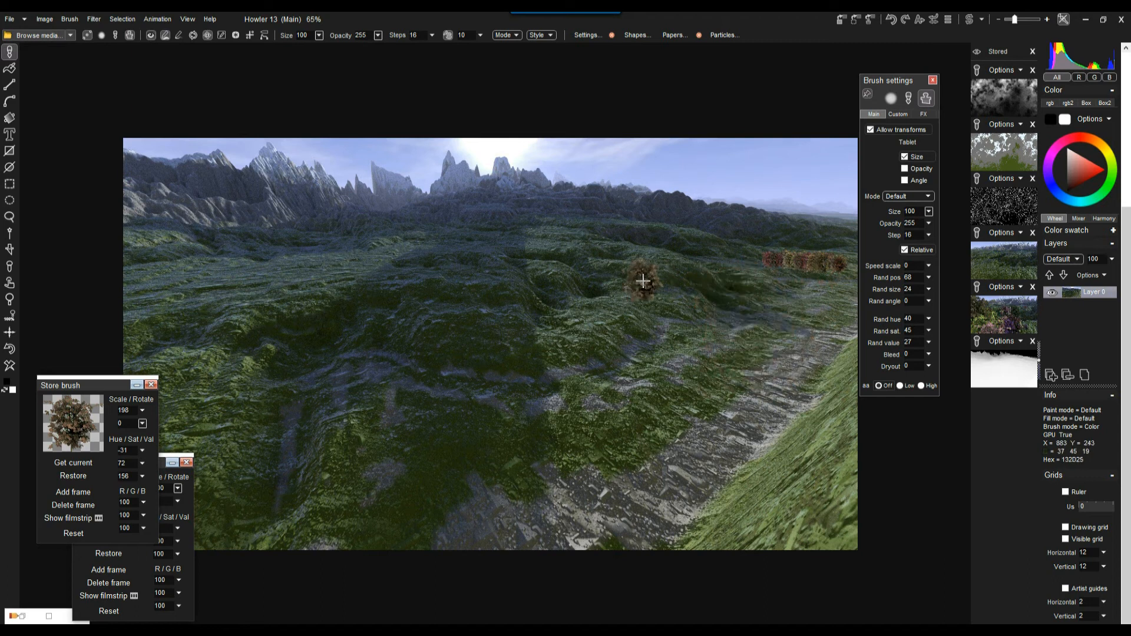
left_click_drag(604, 262, 681, 275)
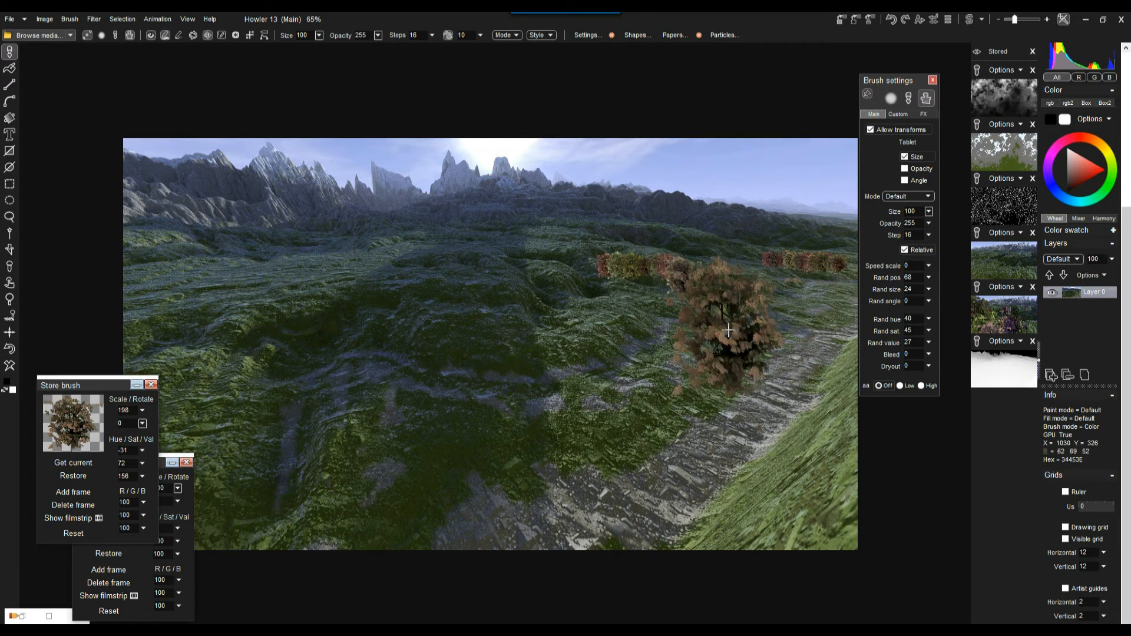
left_click_drag(573, 308, 760, 351)
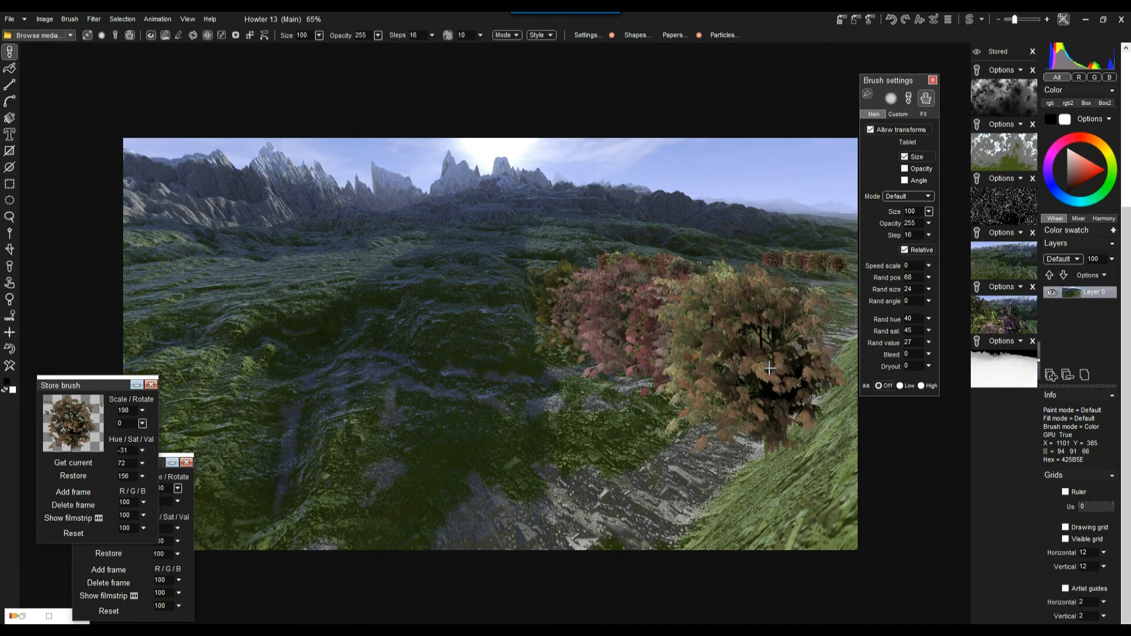
left_click(9, 350)
left_click(9, 350)
left_click(9, 349)
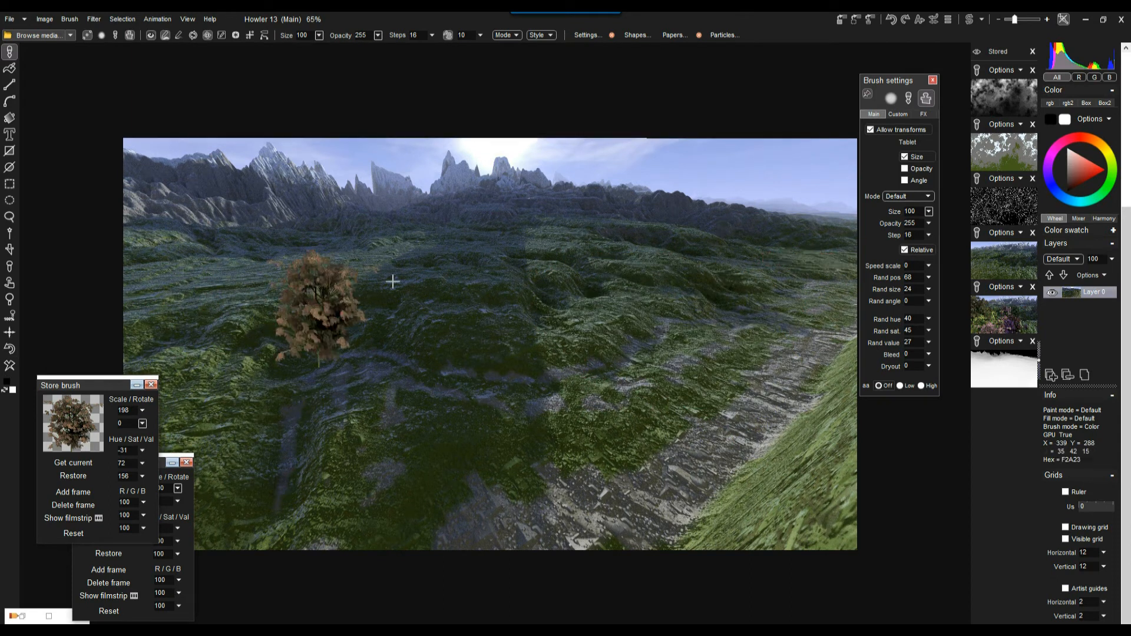
Separate the two overlapping Store brush windows and look through the available brush commands
mouse_move(67, 384)
left_mouse_down()
mouse_move(68, 211)
mouse_move(55, 229)
left_mouse_up()
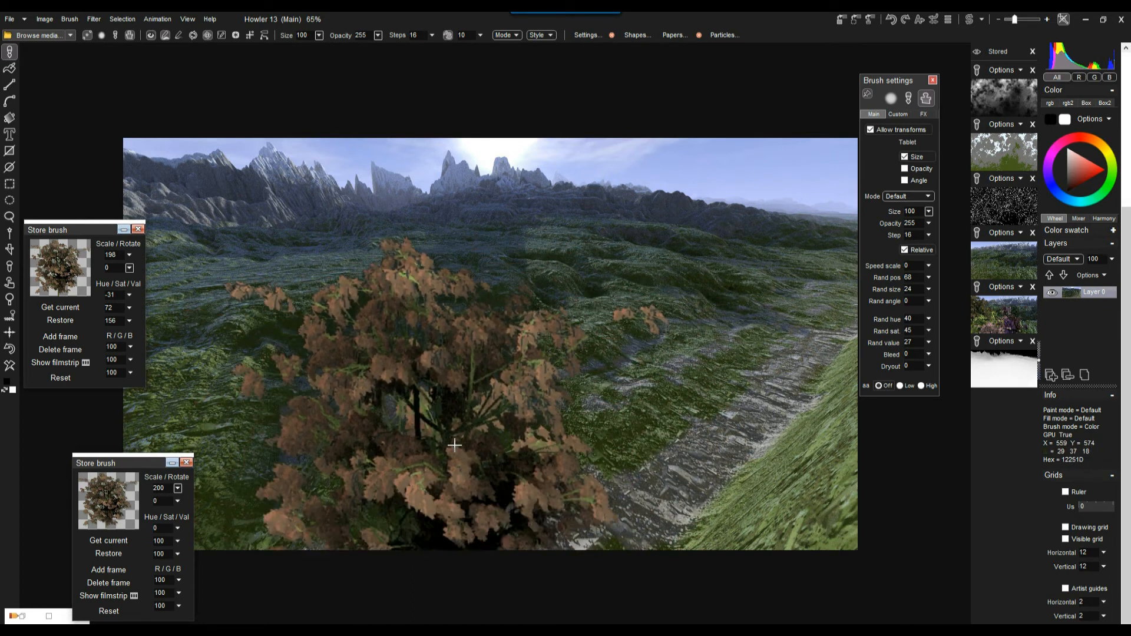
left_click(69, 20)
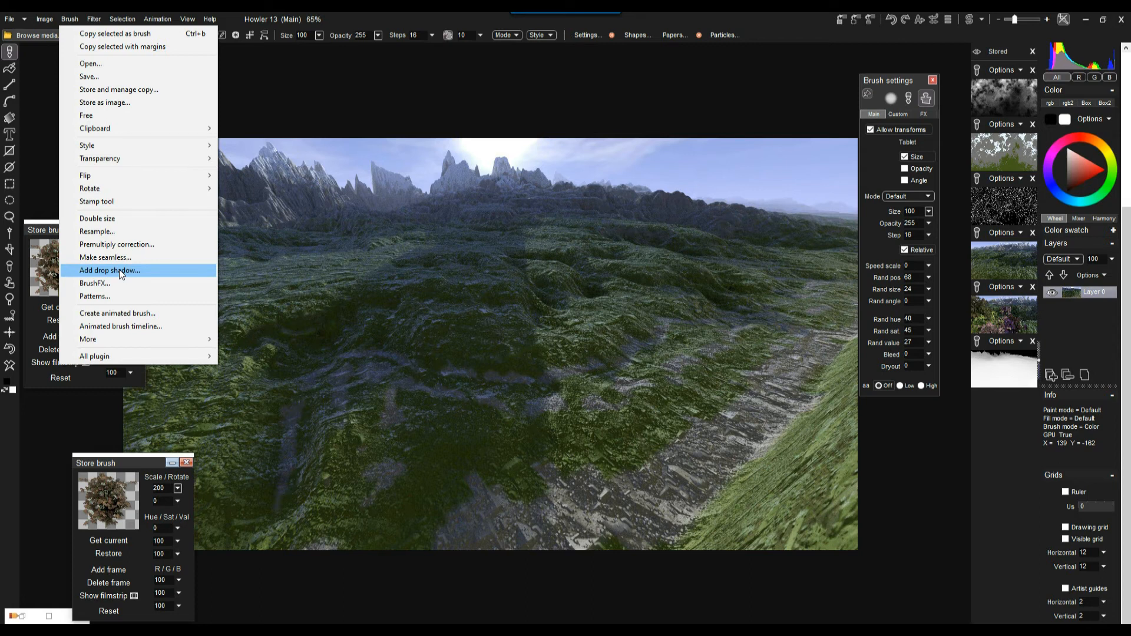
left_click(366, 14)
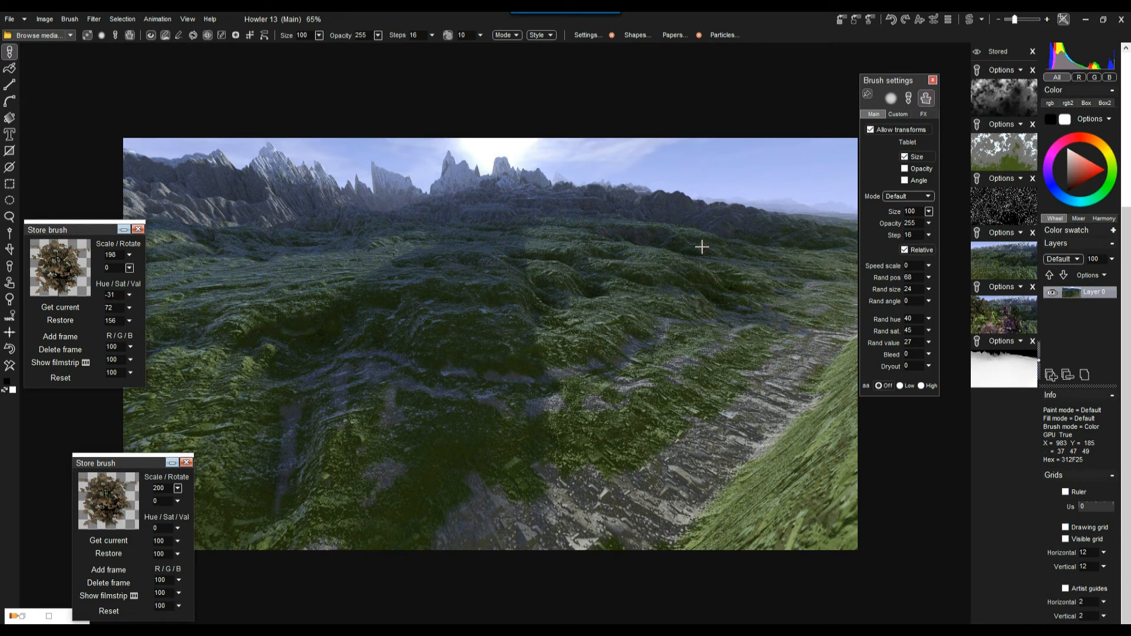
Paint a short row of small distant trees, and space the brush out with Rand pos 82 and Step 93
left_click_drag(703, 247, 760, 250)
left_click(846, 241)
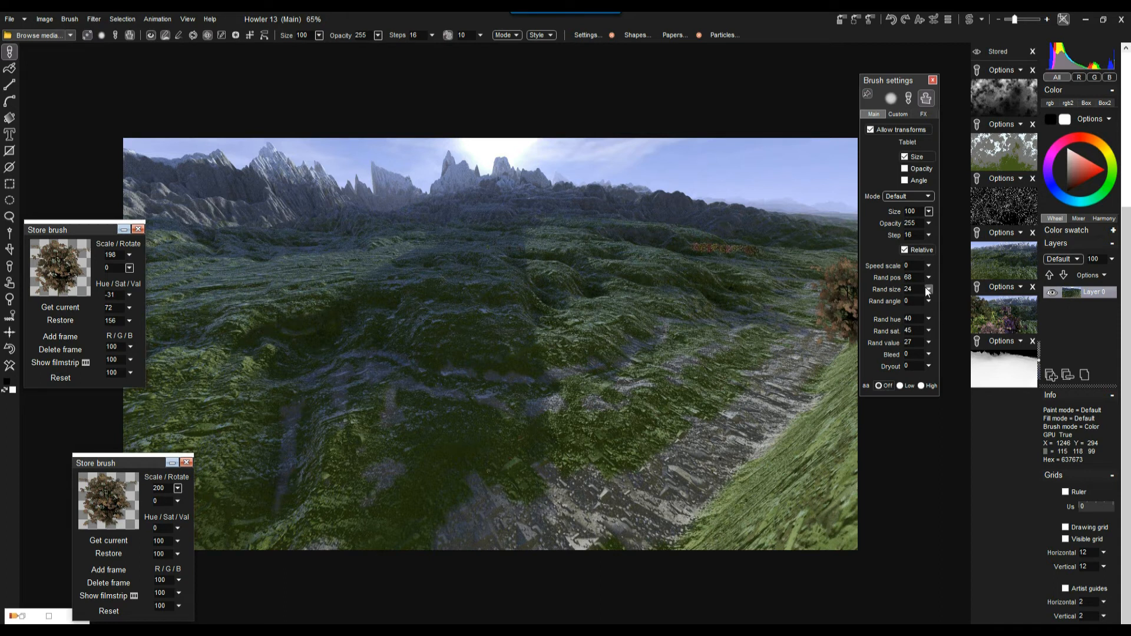
left_click(928, 278)
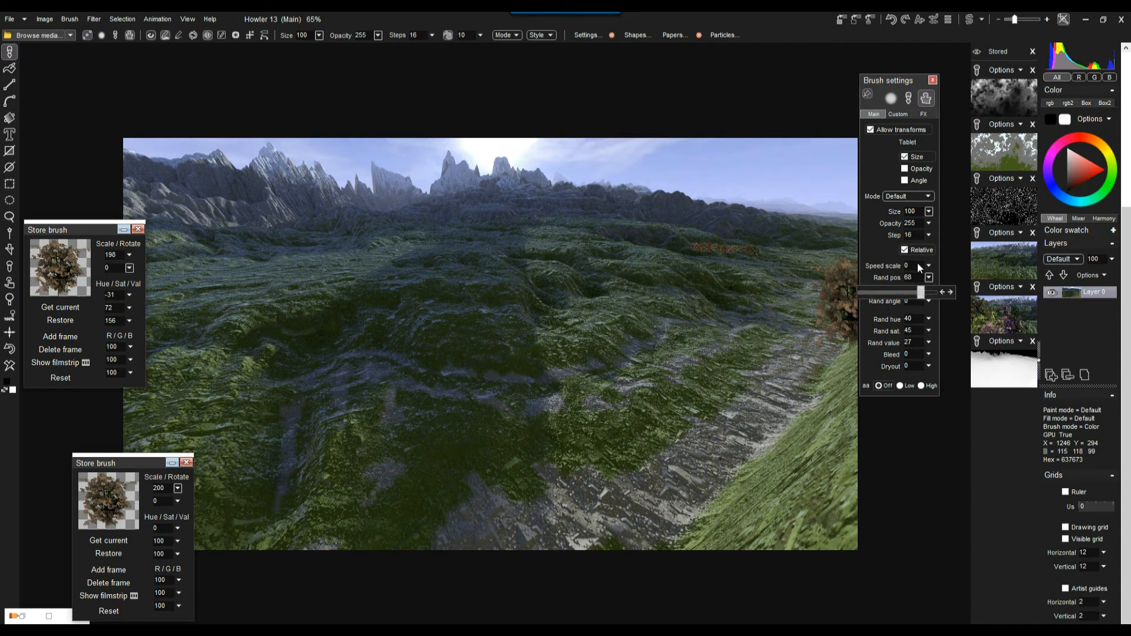
left_click(928, 233)
left_click(930, 234)
left_click(885, 250)
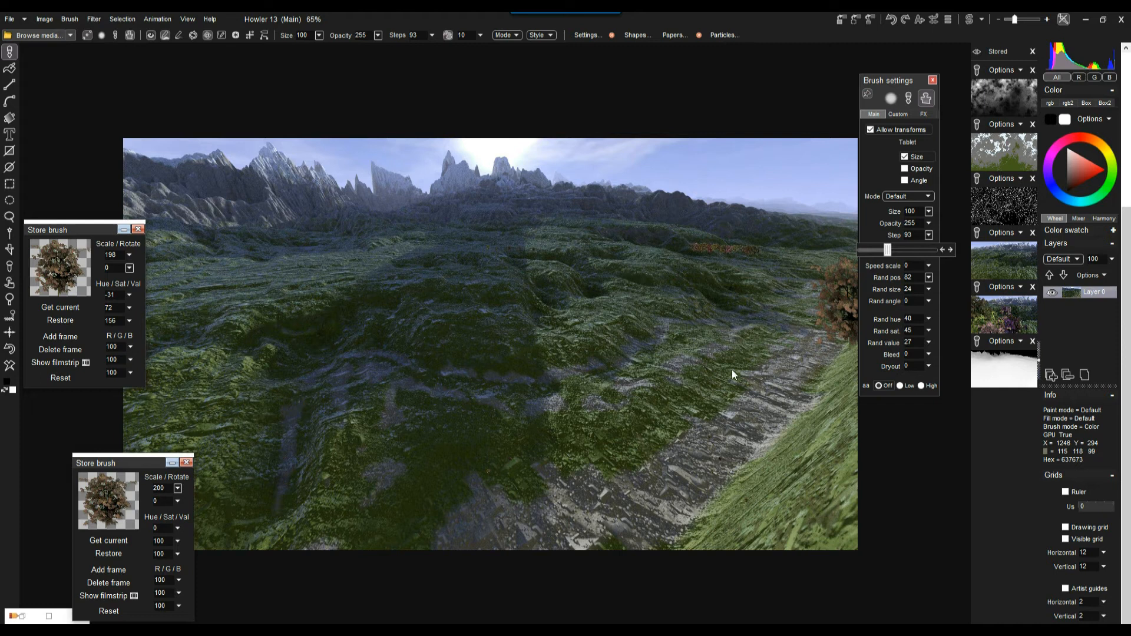
Paint a short row of trees in the terrain's middle distance and increase the brush Step to 232
left_click(928, 234)
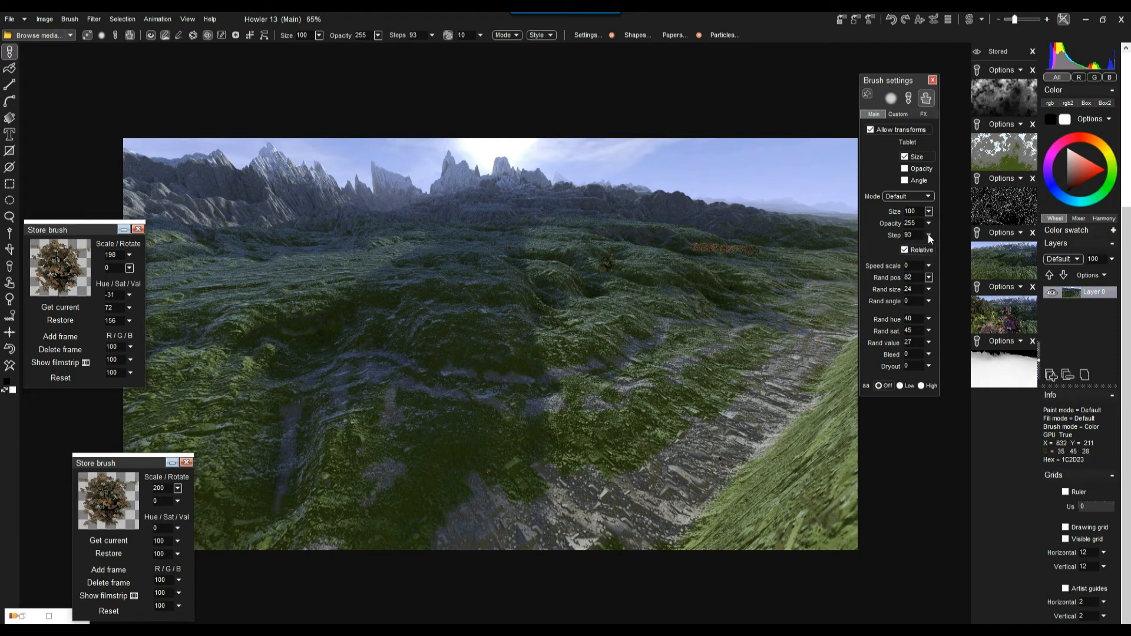
left_click_drag(645, 265, 698, 294)
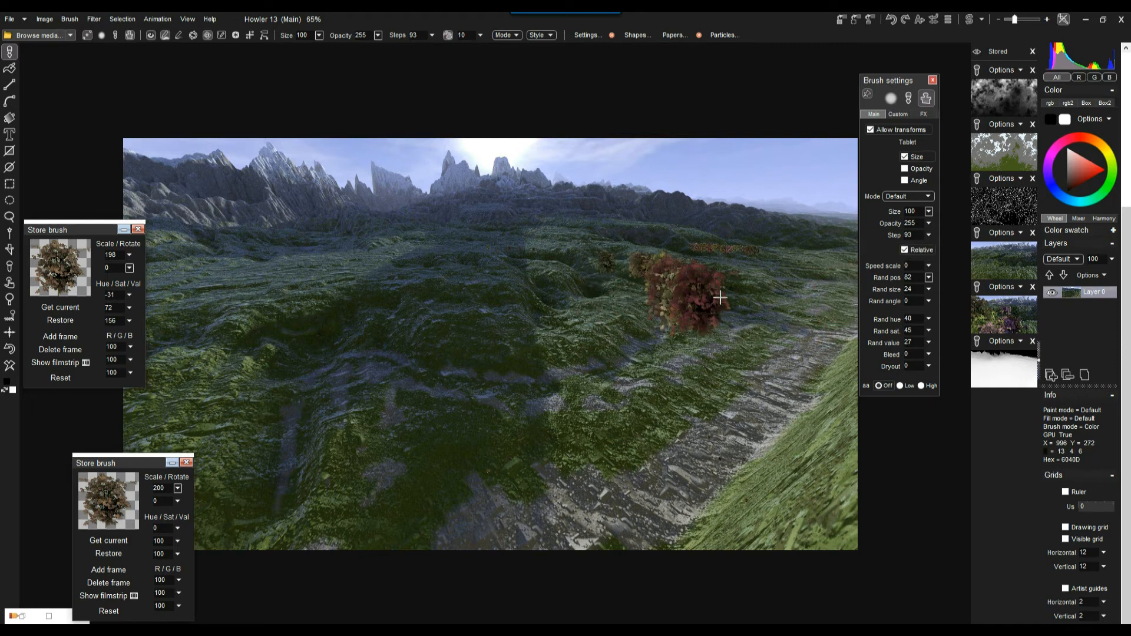
left_click(928, 236)
left_click(928, 250)
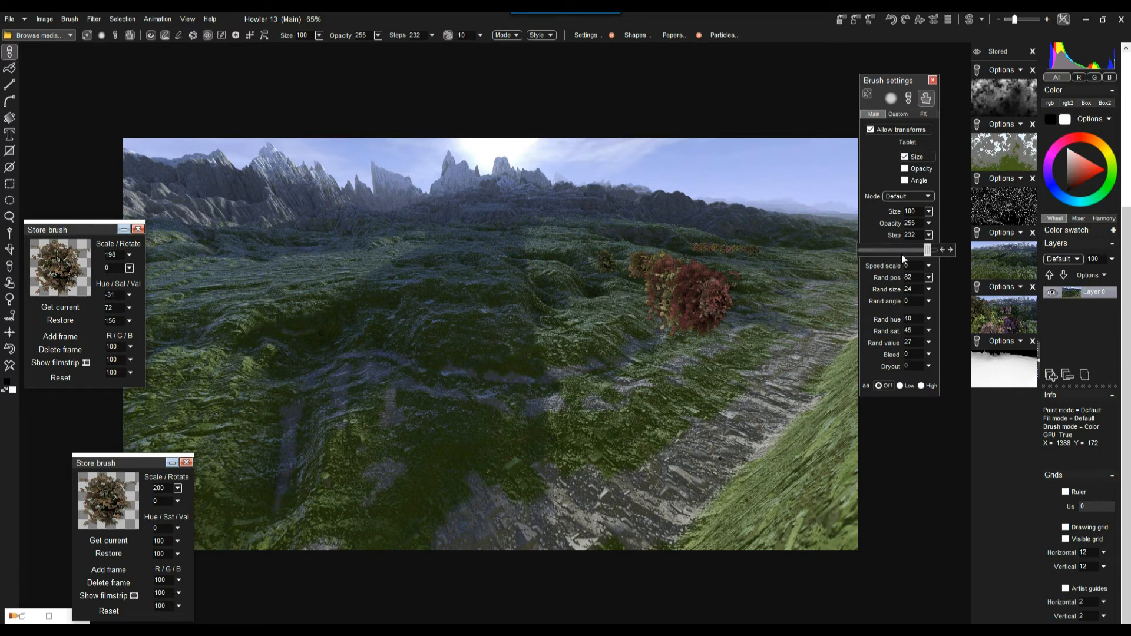
Paint rows of randomized trees across the terrain, from the middle distance down into the foreground
left_click(928, 235)
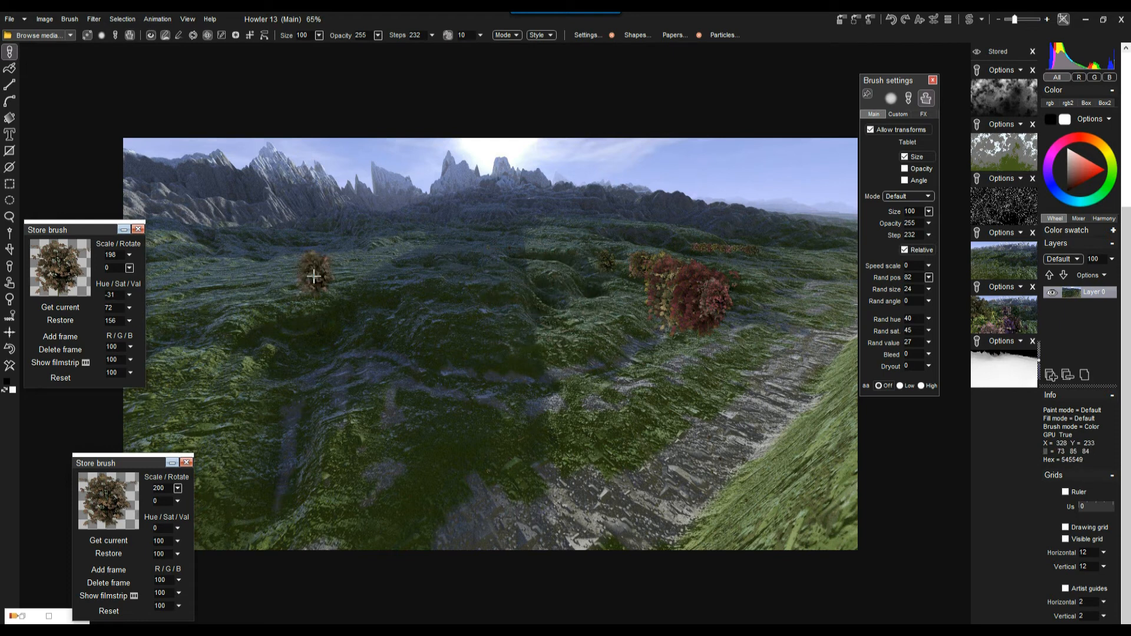
left_click_drag(267, 270, 565, 268)
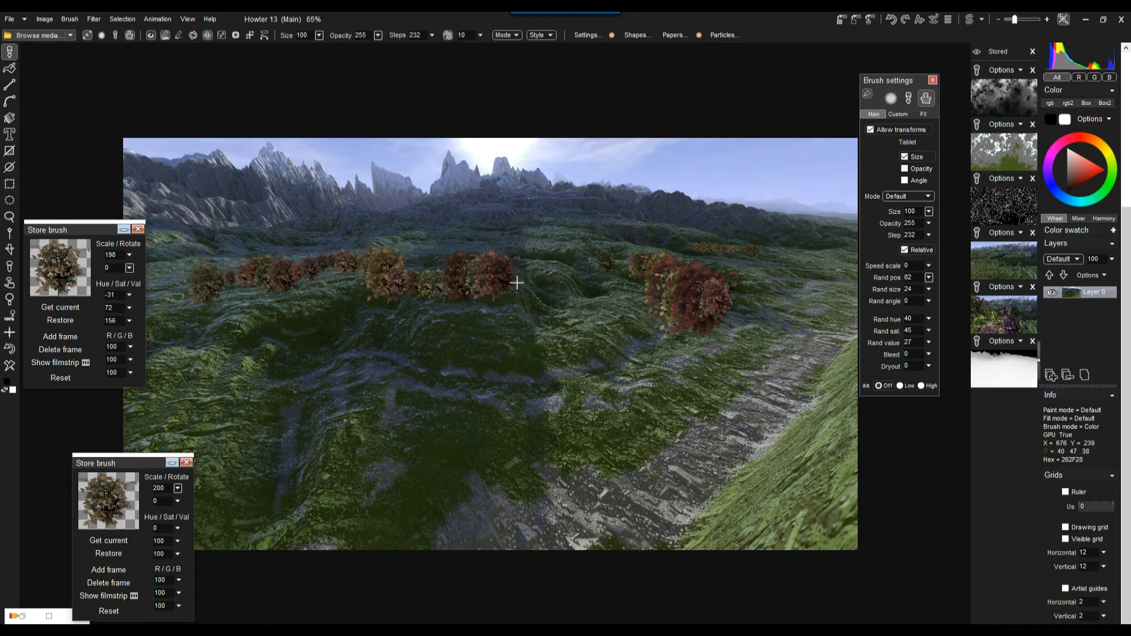
mouse_move(260, 294)
left_mouse_down()
mouse_move(378, 319)
mouse_move(588, 312)
left_mouse_up()
left_click_drag(660, 471, 704, 456)
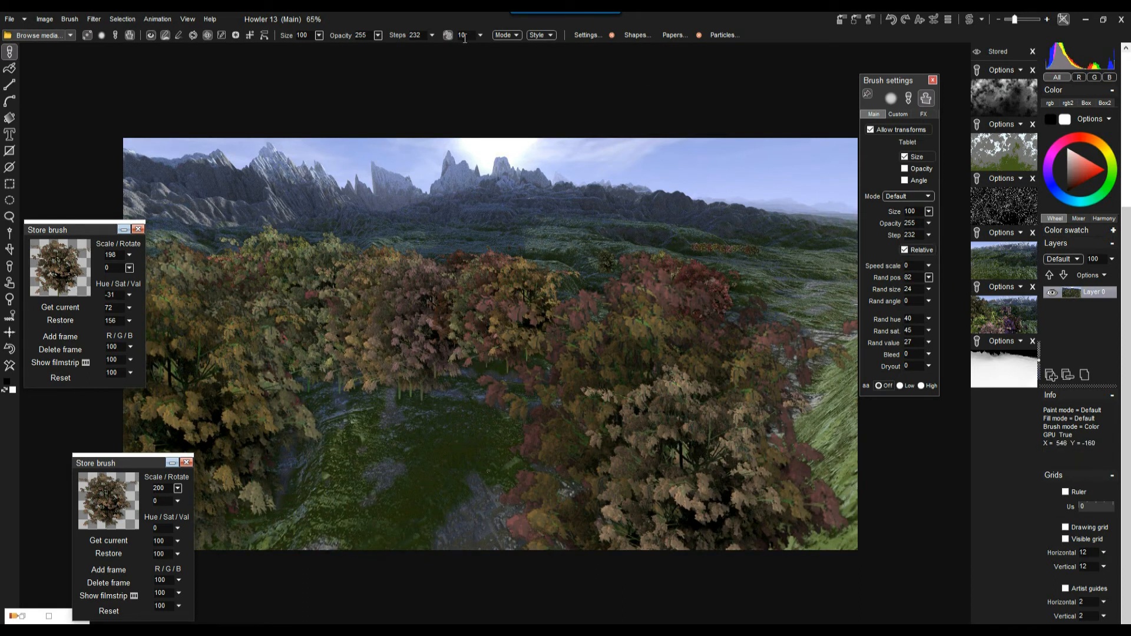
left_click(87, 34)
mouse_move(247, 330)
left_mouse_down()
mouse_move(330, 412)
mouse_move(471, 383)
mouse_move(354, 486)
left_mouse_up()
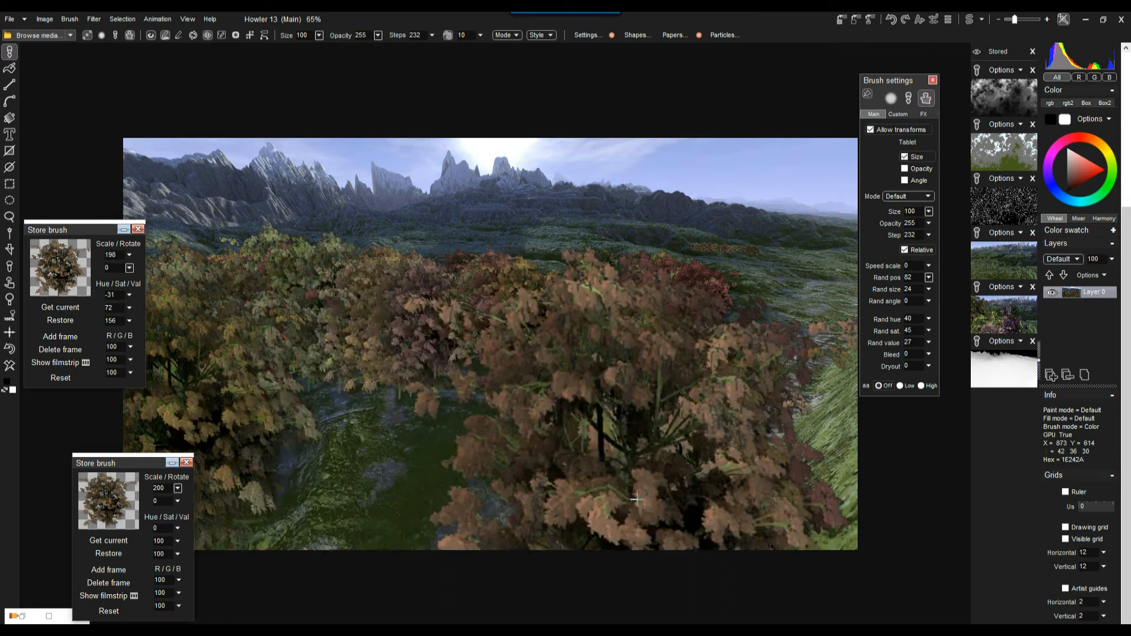
Fill the terrain's foreground with large single trees in varied autumn colors
left_click(626, 511)
left_click(328, 526)
left_click(766, 542)
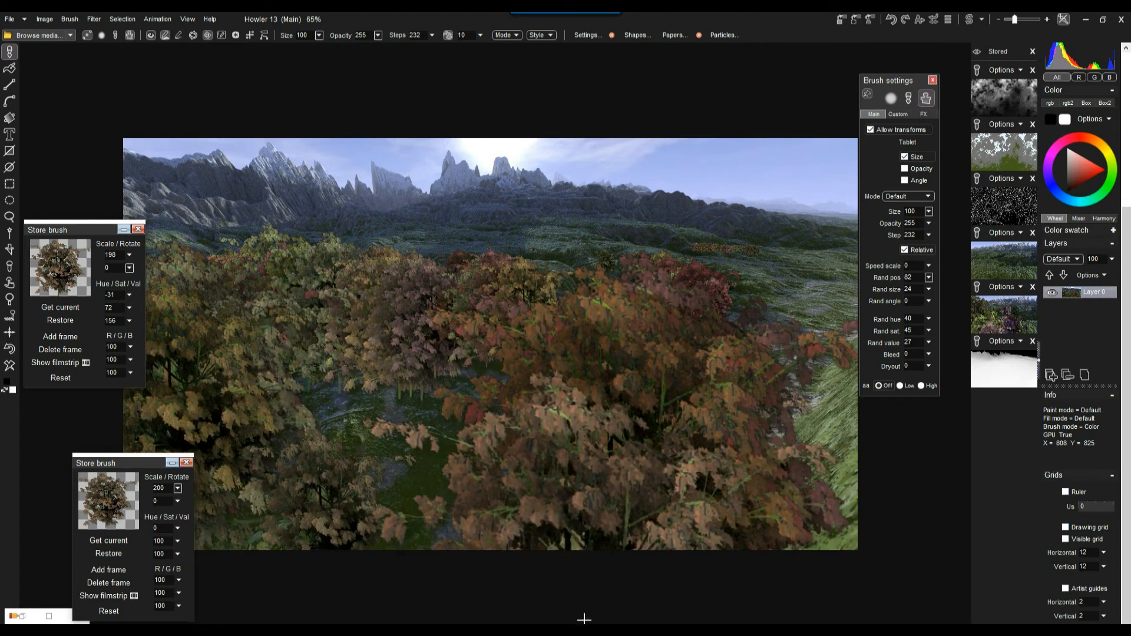
left_click(478, 557)
left_click(843, 417)
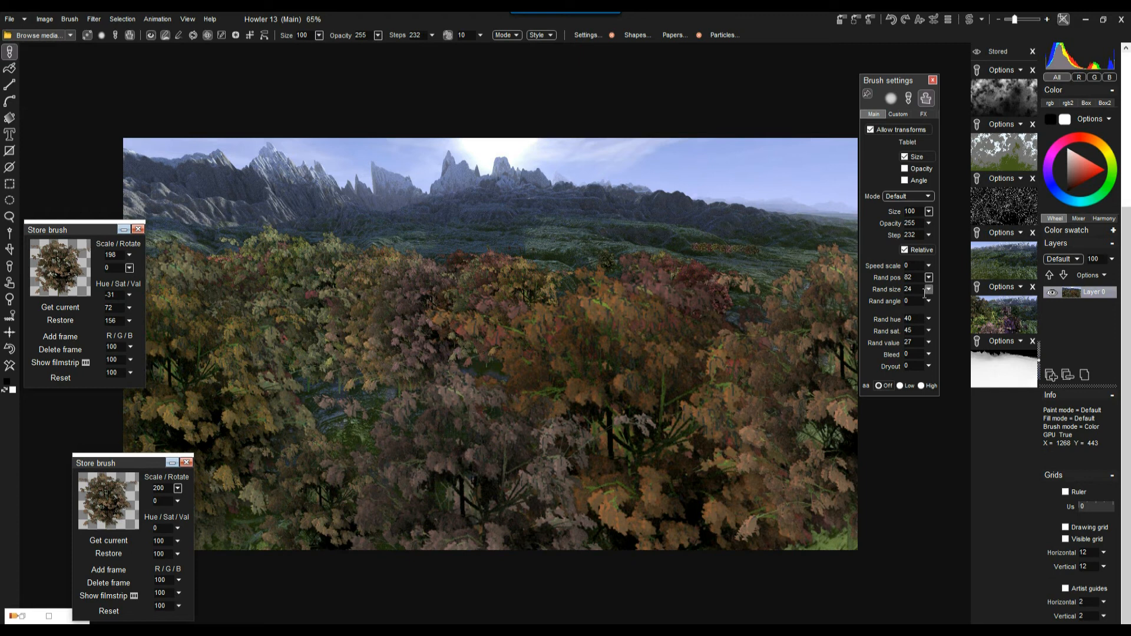
left_click(854, 465)
left_click(758, 477)
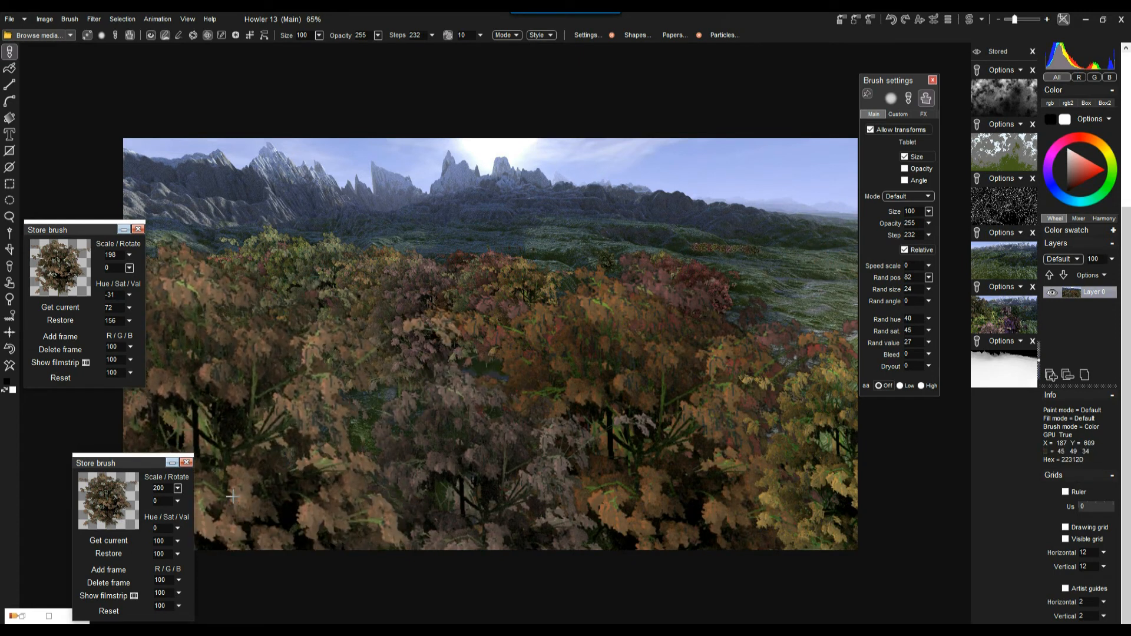
left_click(296, 490)
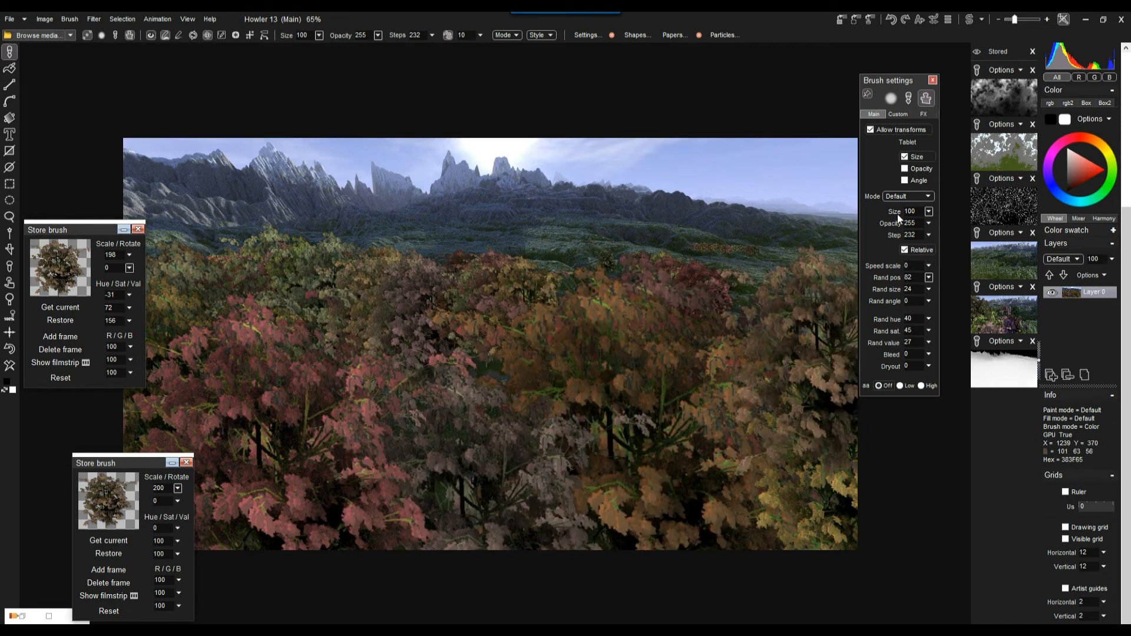
Check the depth map in the swap image, load the stored terrain with snowy peaks, and clear the swap image to white
left_click(969, 20)
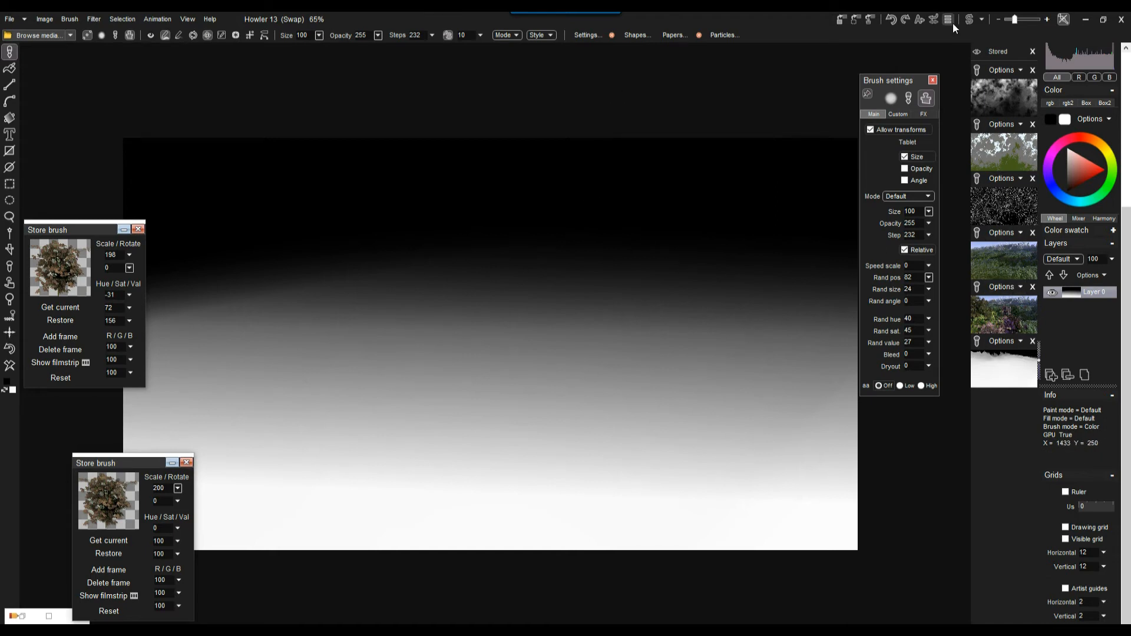
left_click(969, 19)
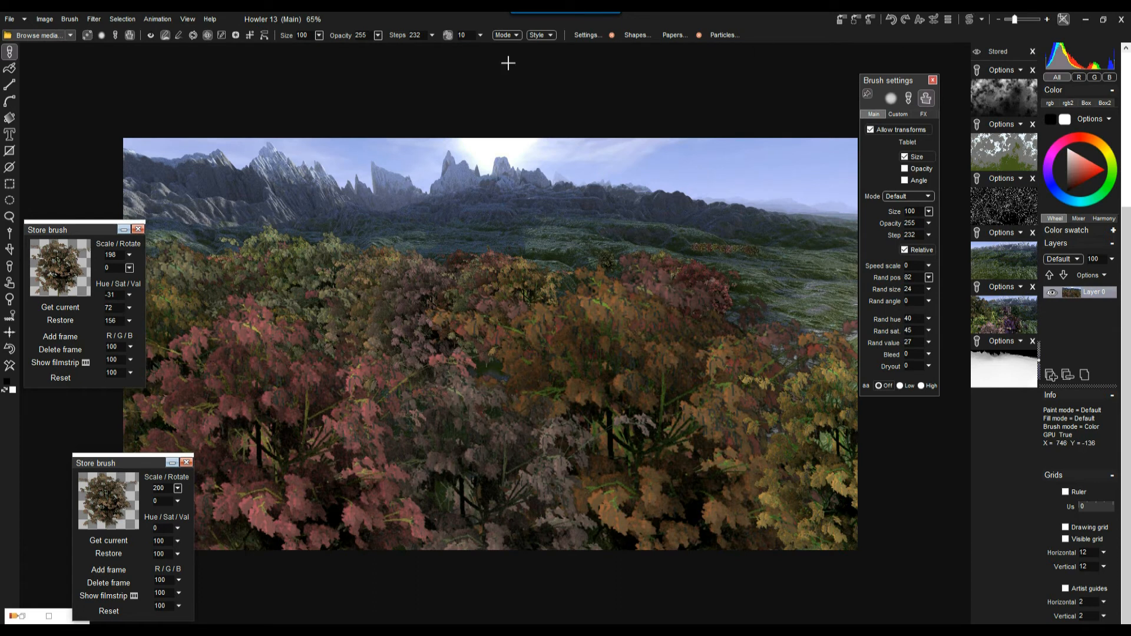
left_click(1015, 252)
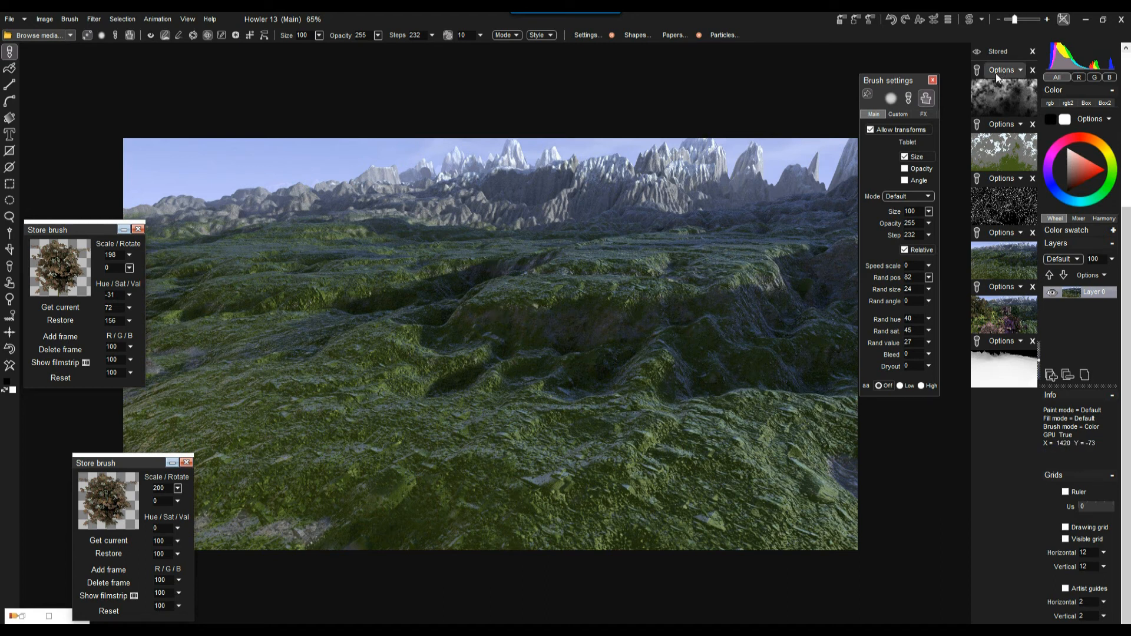
left_click(969, 19)
left_click(9, 350)
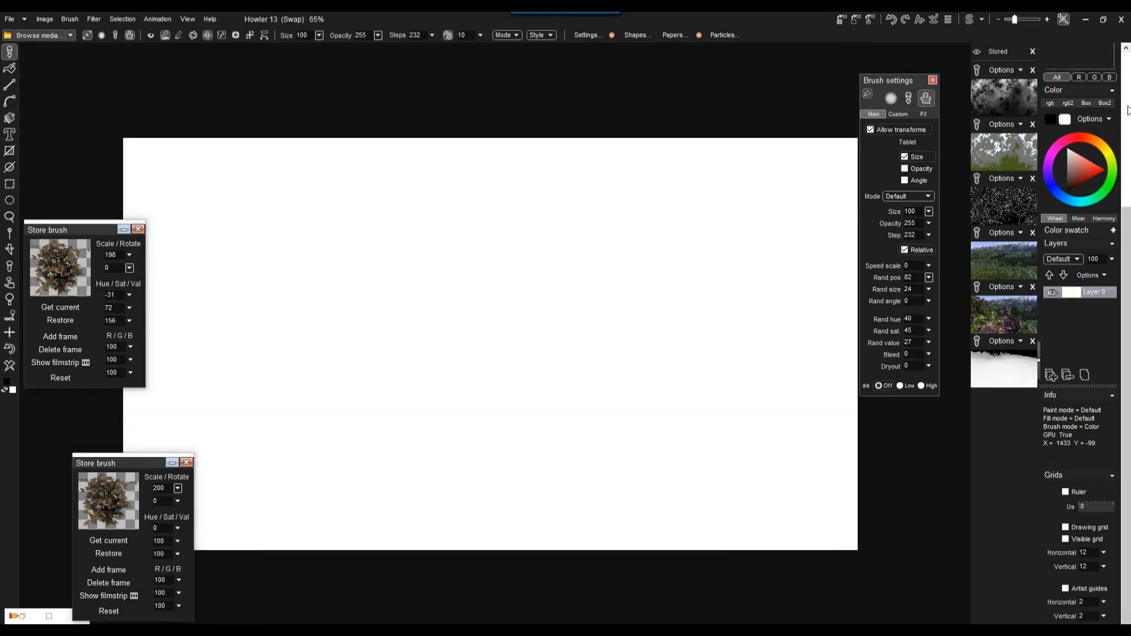
Try the paper and swap mixing toggles, and leave swap image mixing turned on
scroll(1127, 111, "up", 3)
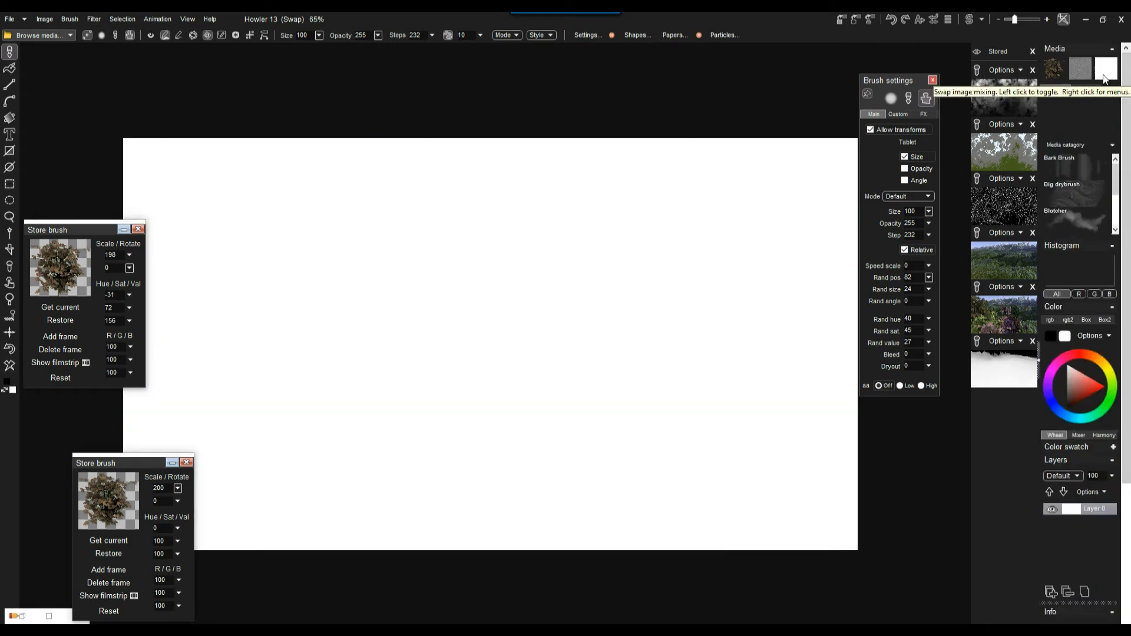
left_click_drag(1126, 119, 1122, 89)
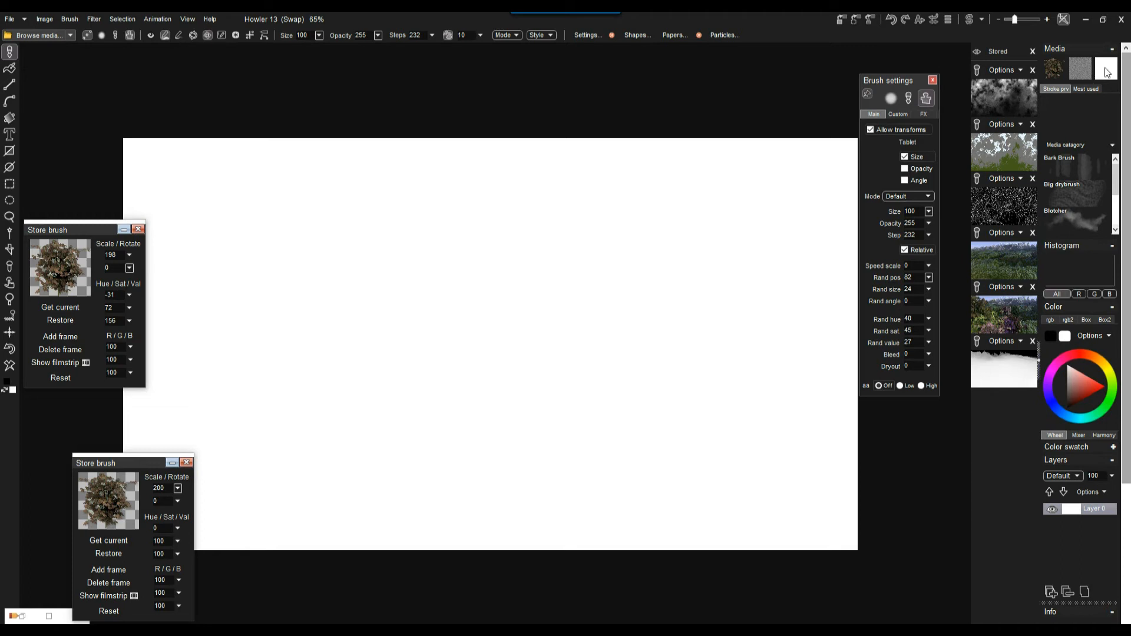
left_click(1083, 68)
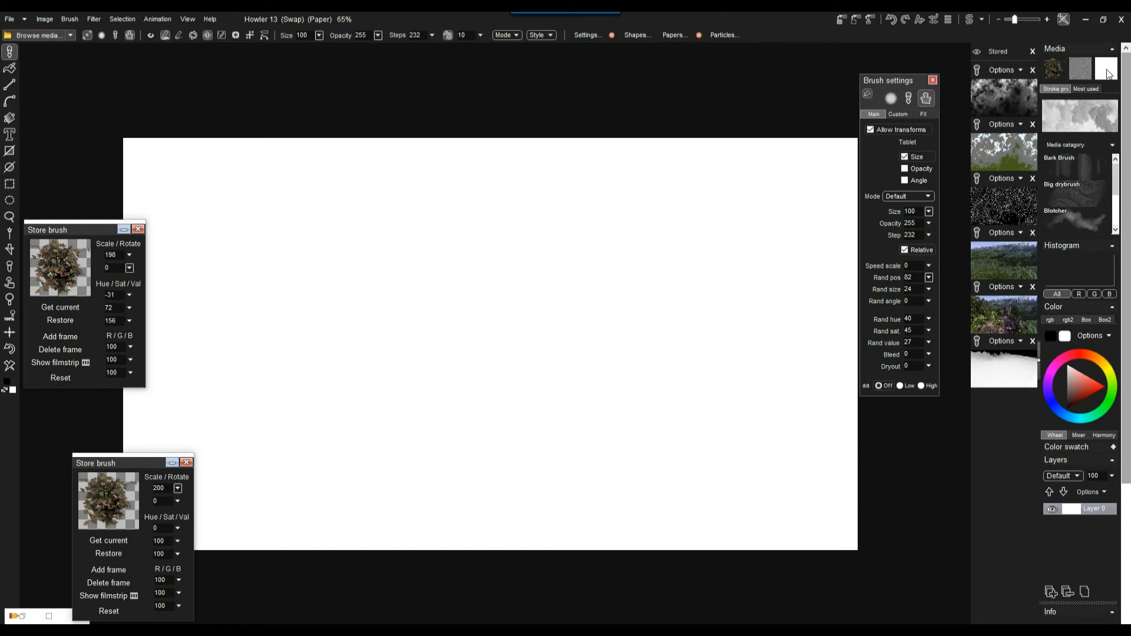
left_click(1105, 72)
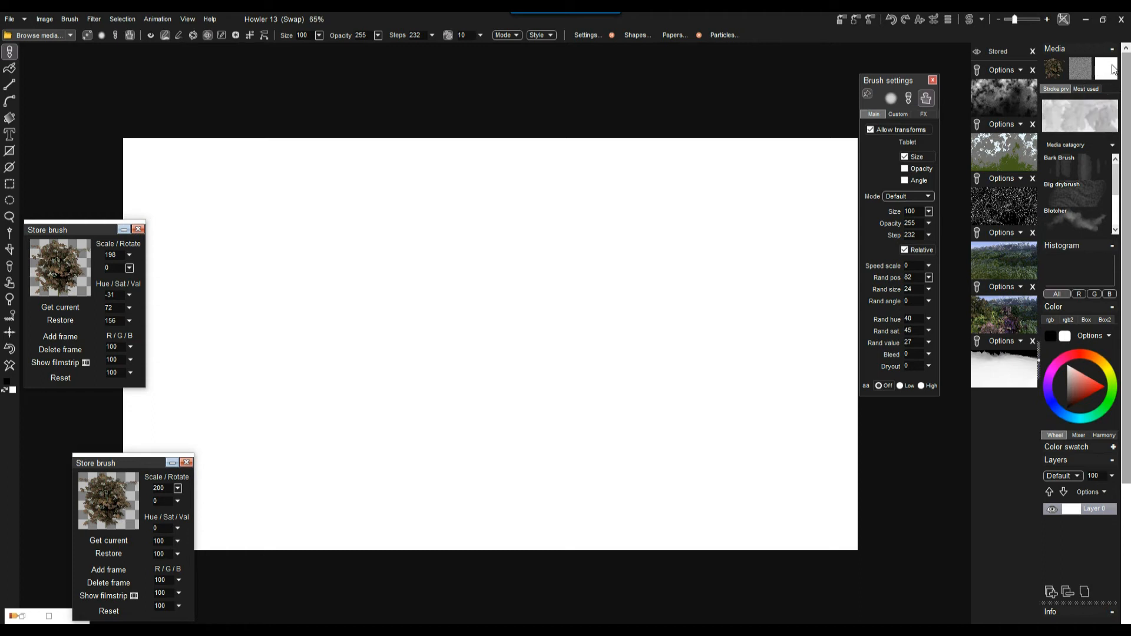
left_click(1058, 70)
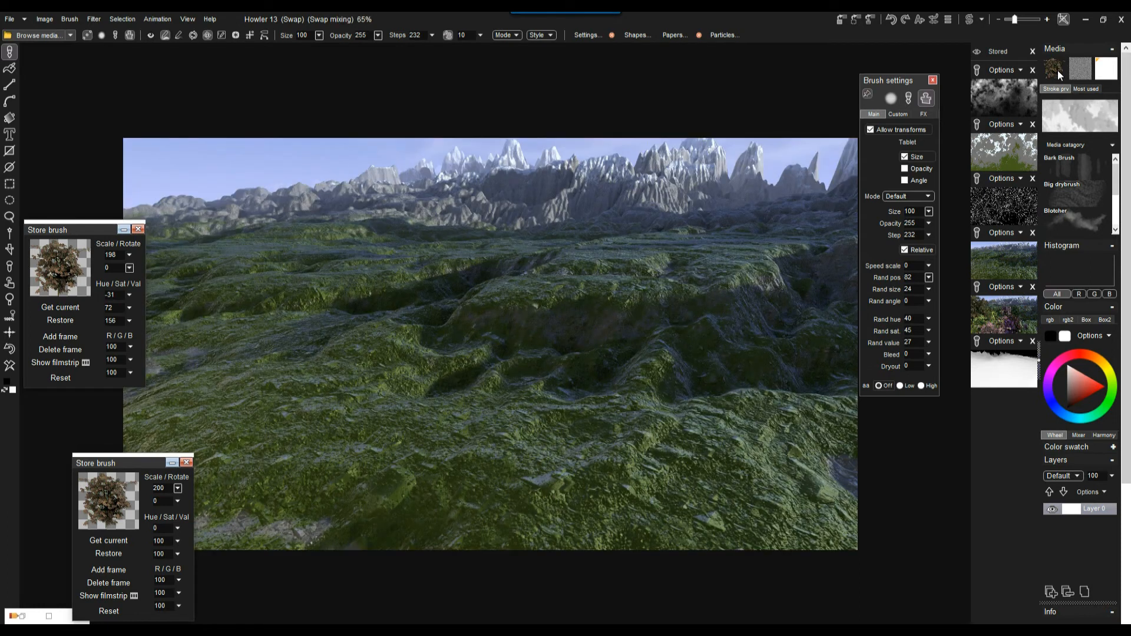
left_click(1110, 72)
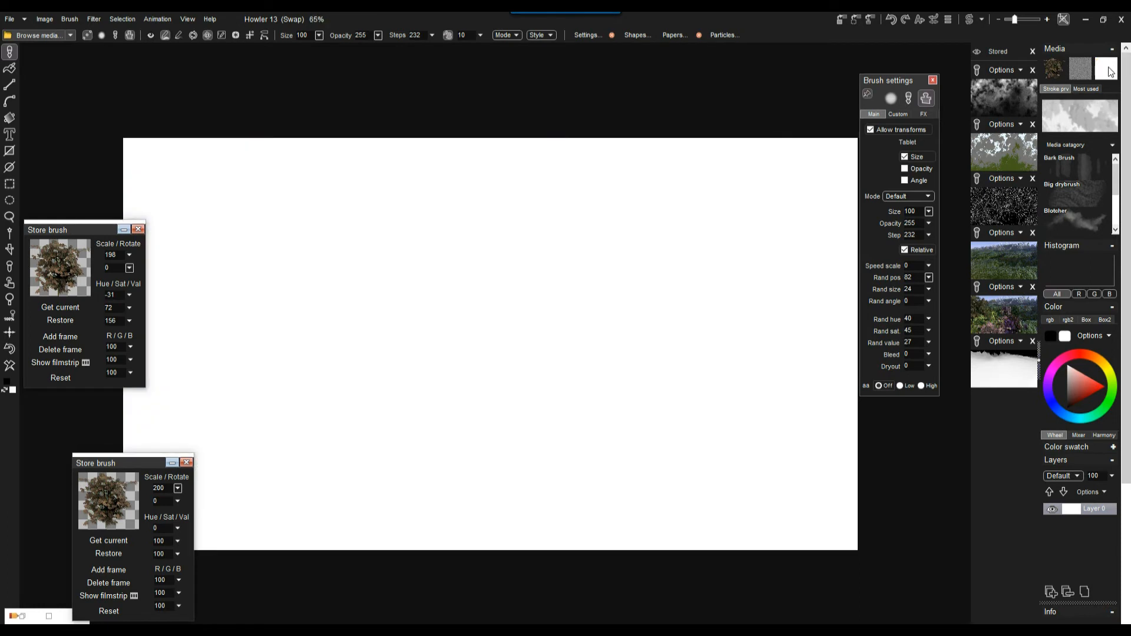
left_click(1110, 72)
left_click(1110, 71)
left_click(1111, 72)
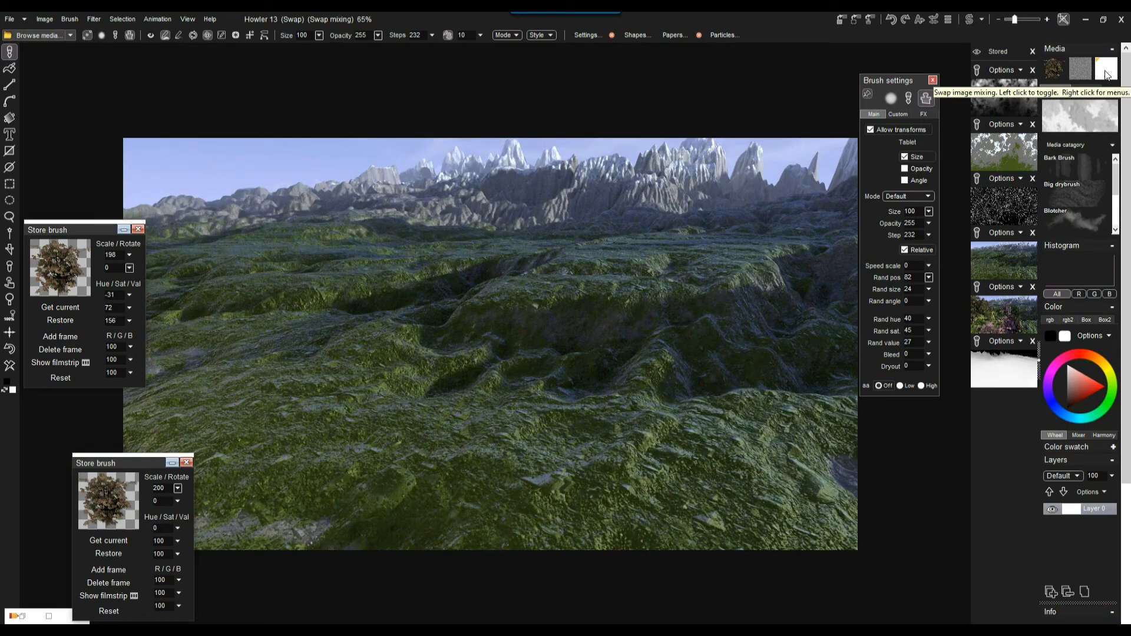
left_click(1110, 69)
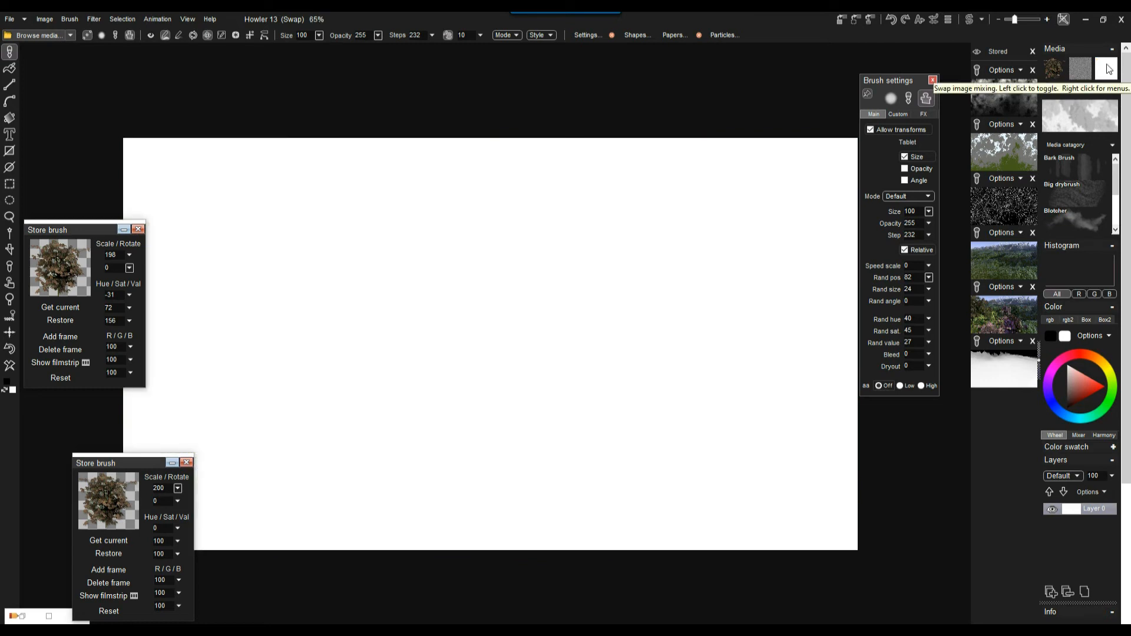
left_click(1110, 69)
Set the current layer's mode to Multiply for swap mixing
right_click(1108, 69)
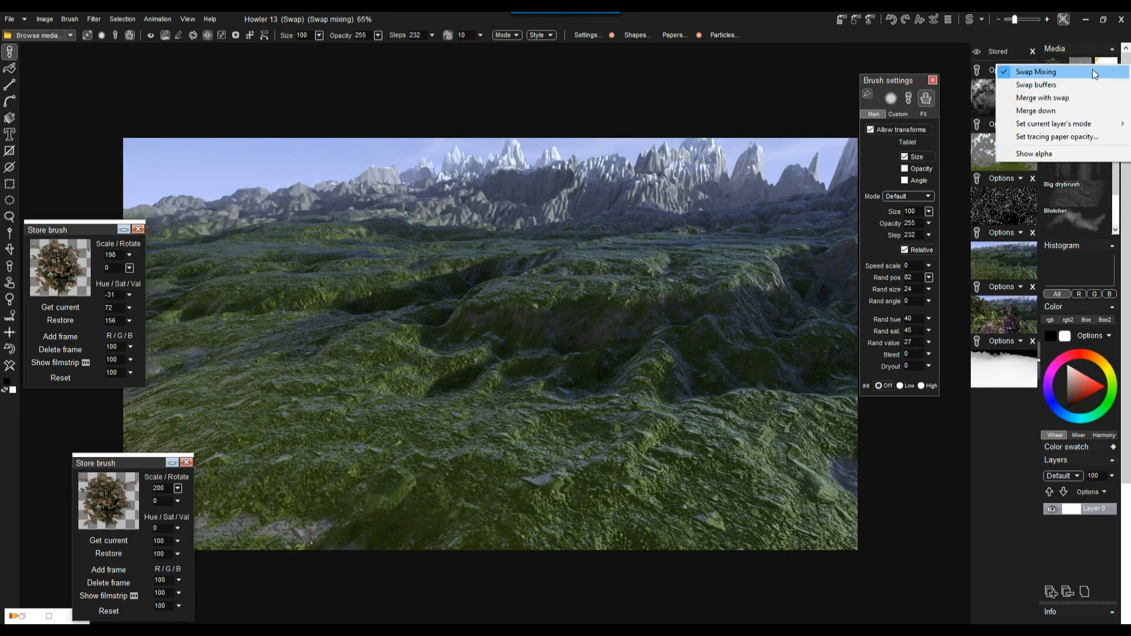
mouse_move(1063, 125)
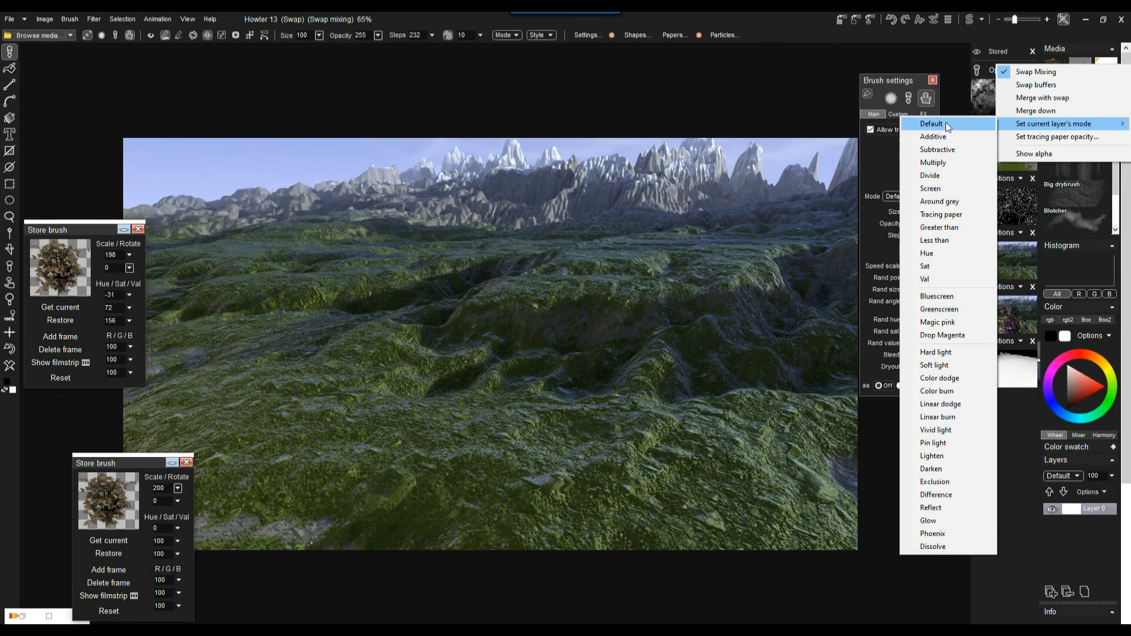
left_click(933, 163)
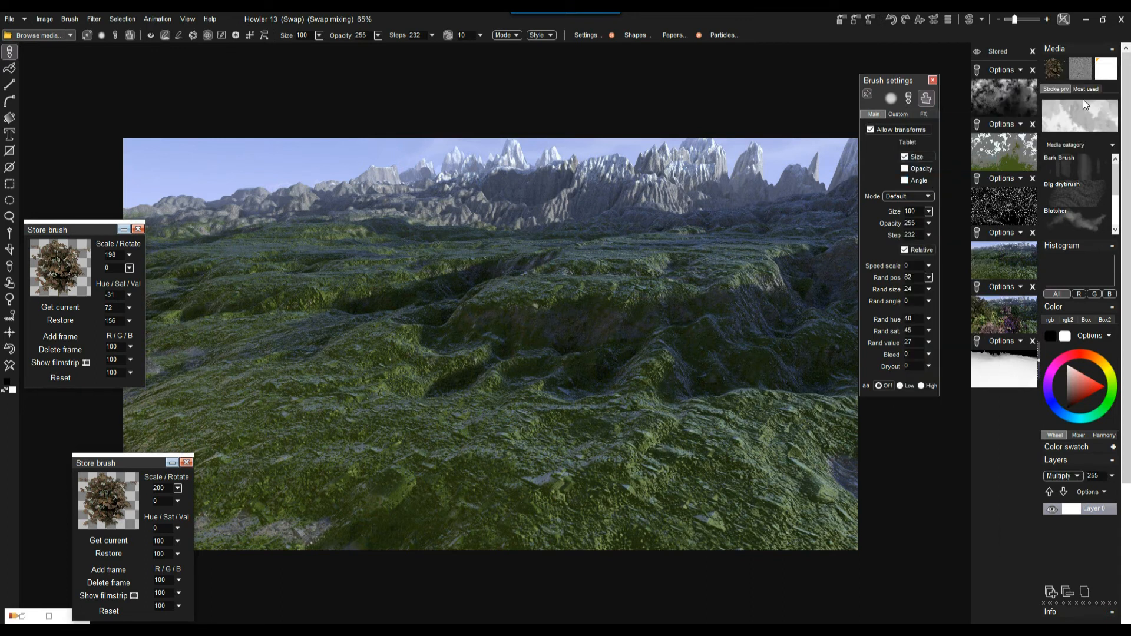
left_click(1110, 69)
left_click(1110, 69)
Draw a linear gradient on the swap image, black at the horizon to white in the foreground, and compare it with swap mixing on and off
left_click(12, 116)
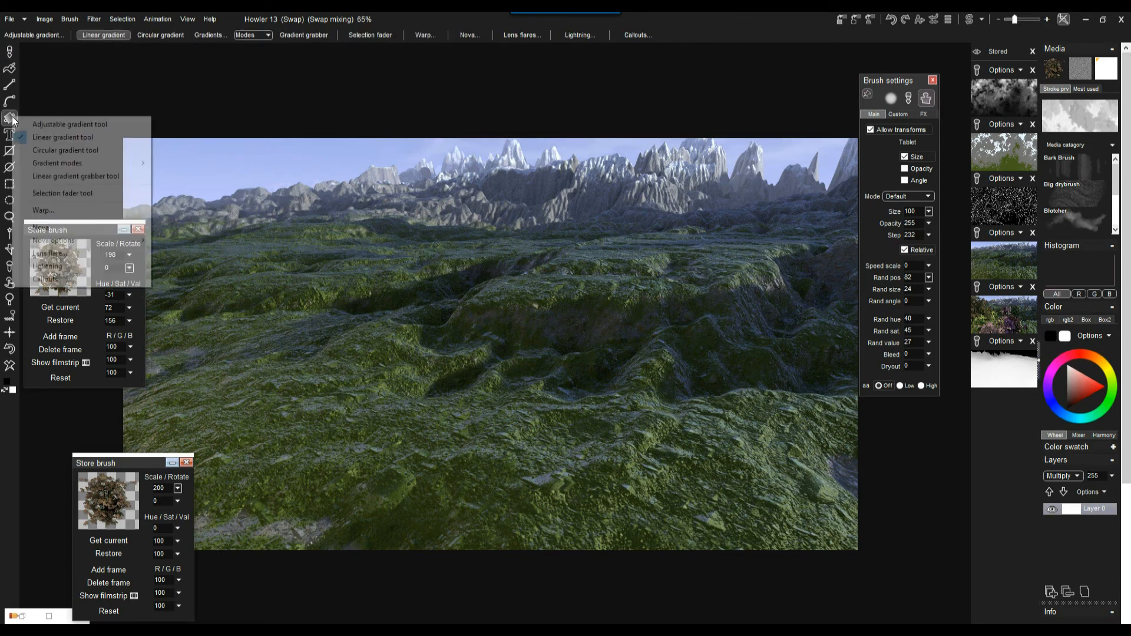
left_click(70, 138)
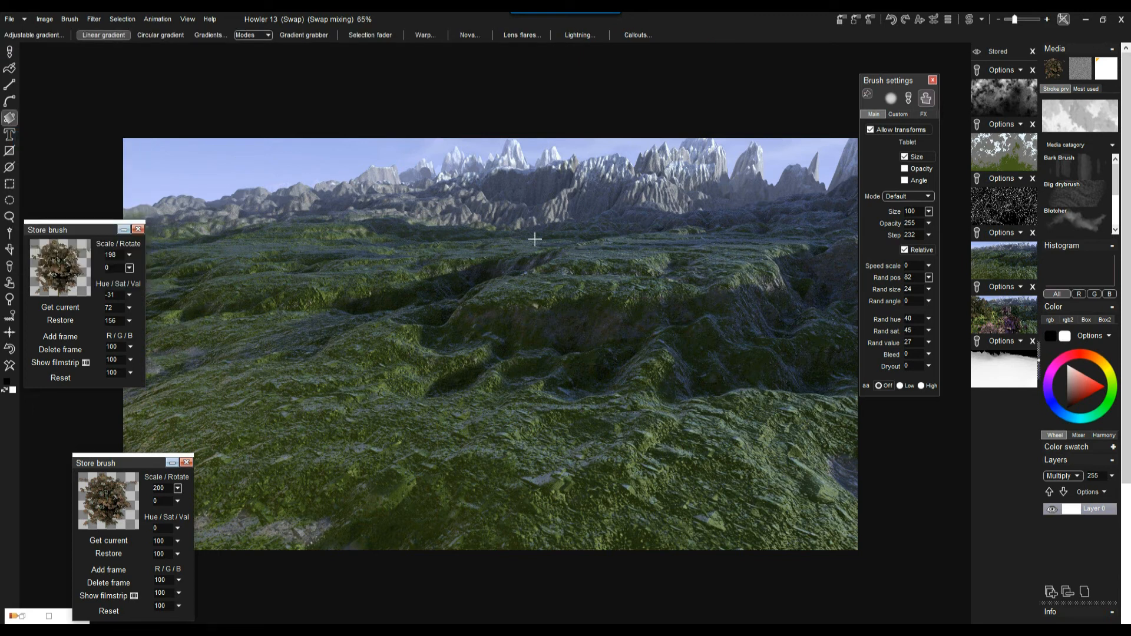
left_click_drag(318, 228, 336, 475)
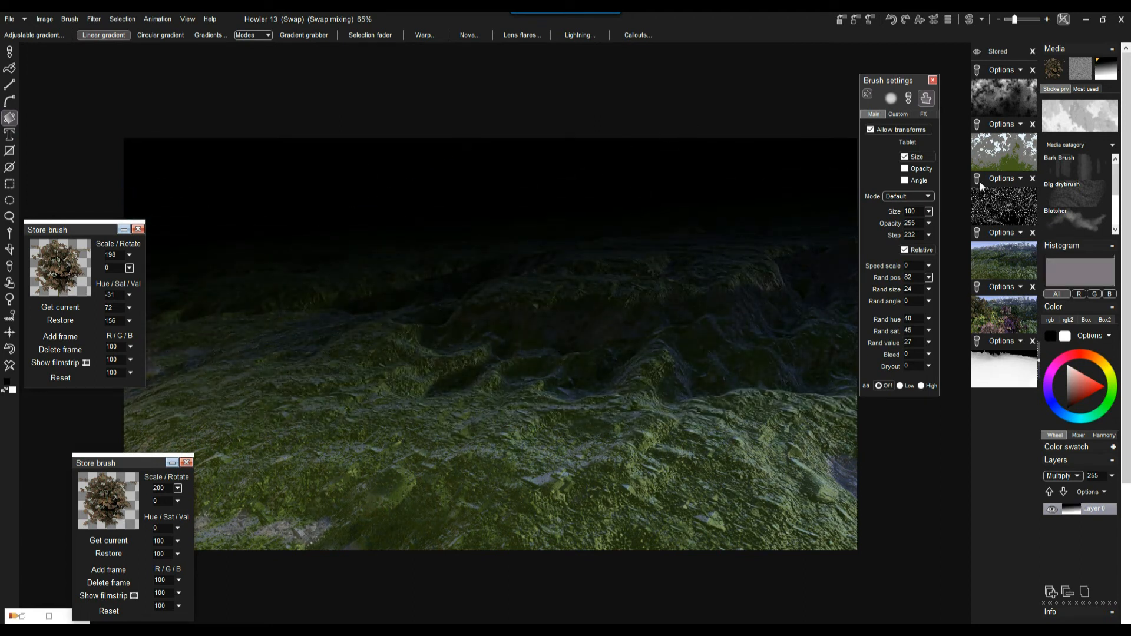
left_click(1109, 74)
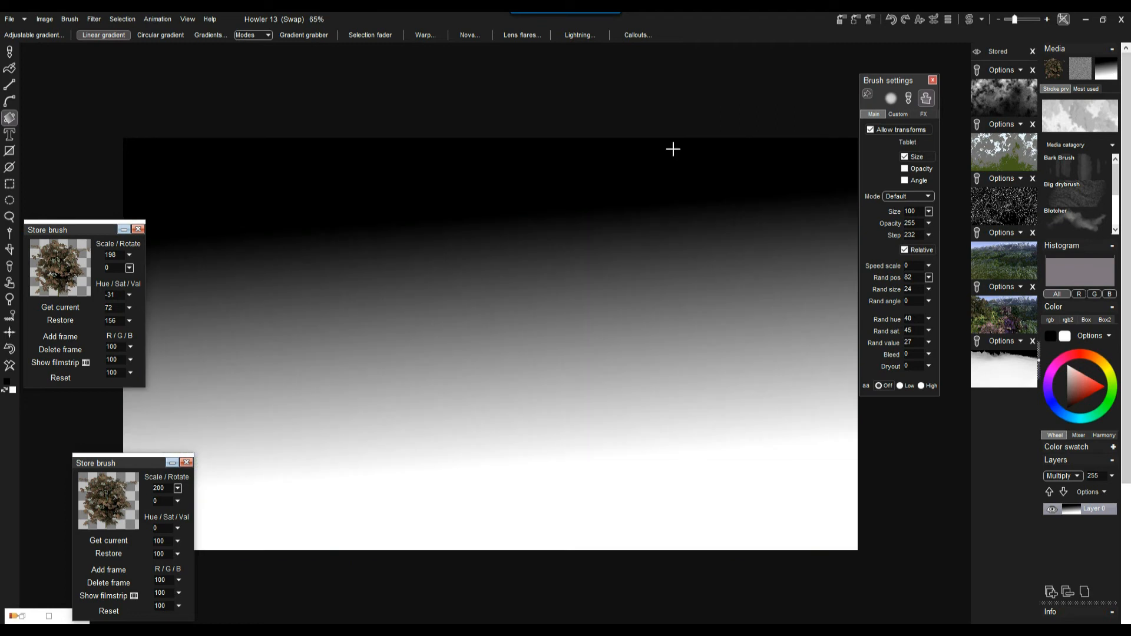
left_click(1113, 73)
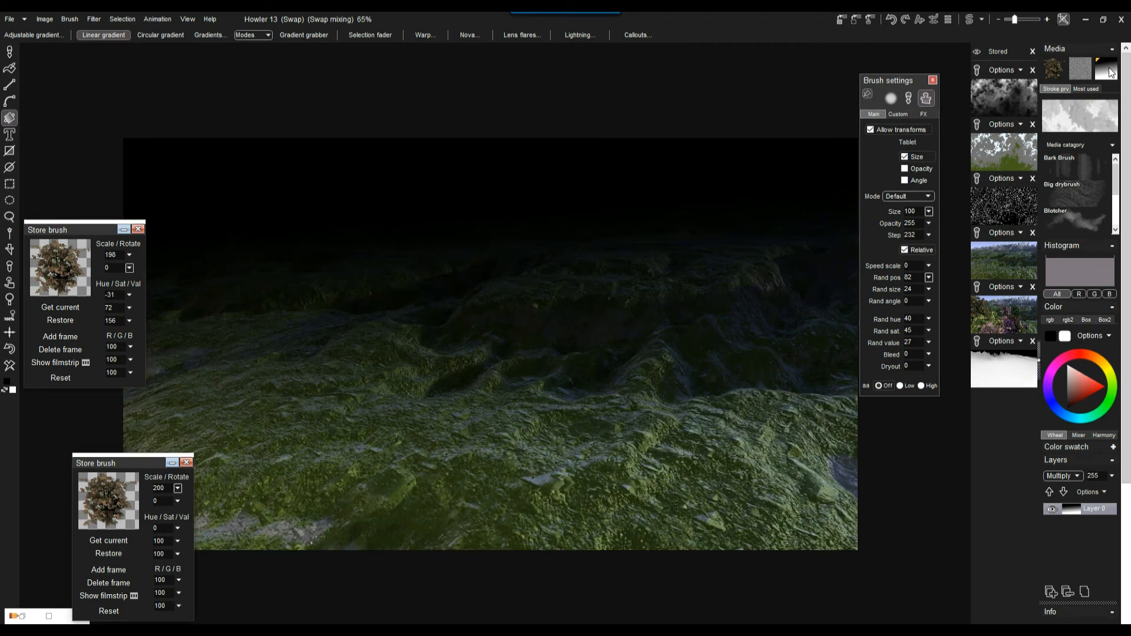
left_click(1109, 72)
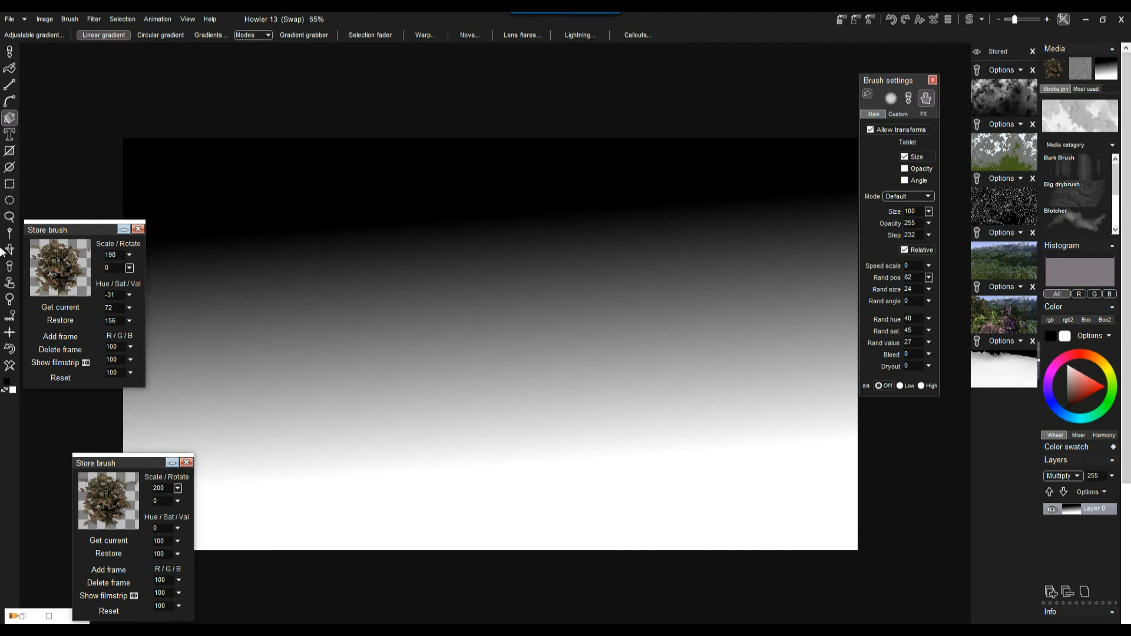
Clear the swap image, redraw a straight vertical black-to-white linear gradient, and preview it over the terrain with swap mixing
left_click(9, 366)
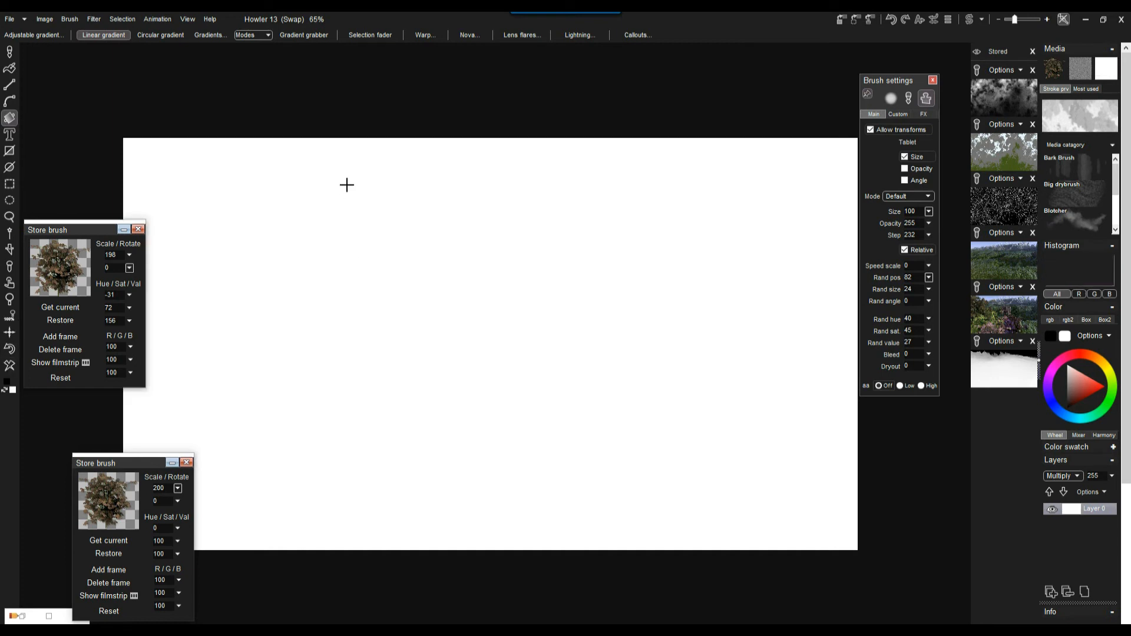
left_click_drag(344, 185, 344, 497)
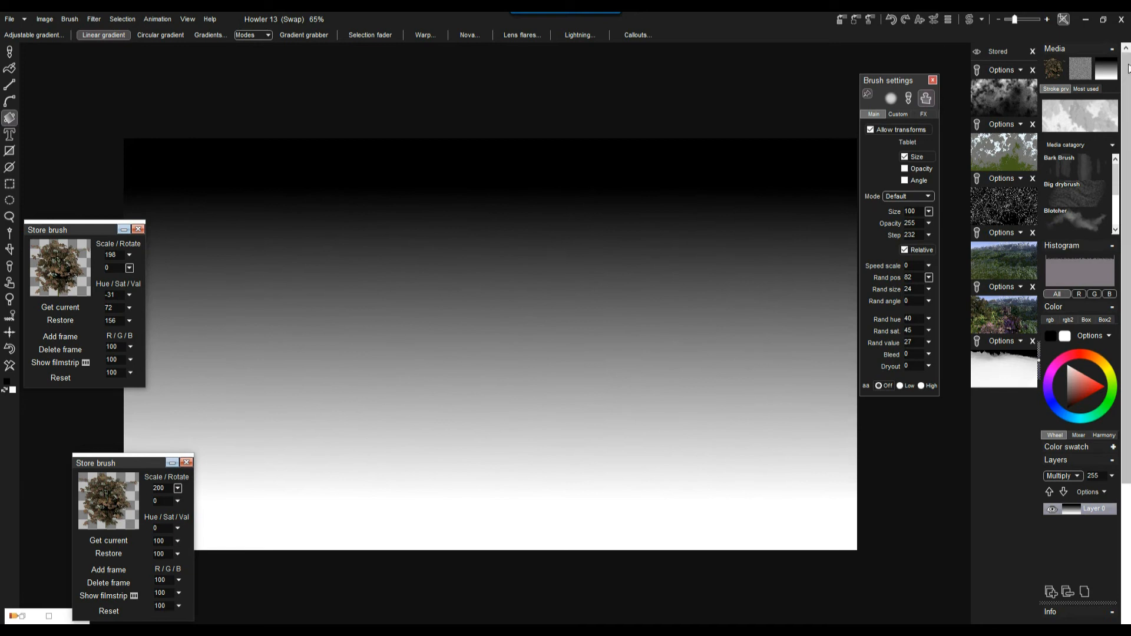
left_click(1116, 71)
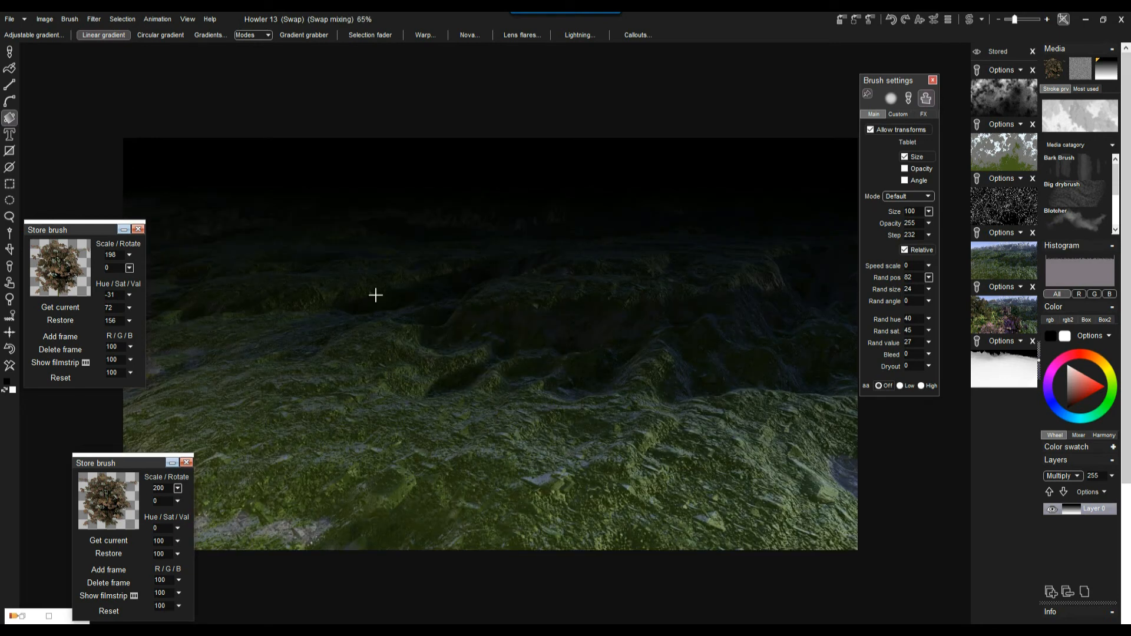
left_click(970, 18)
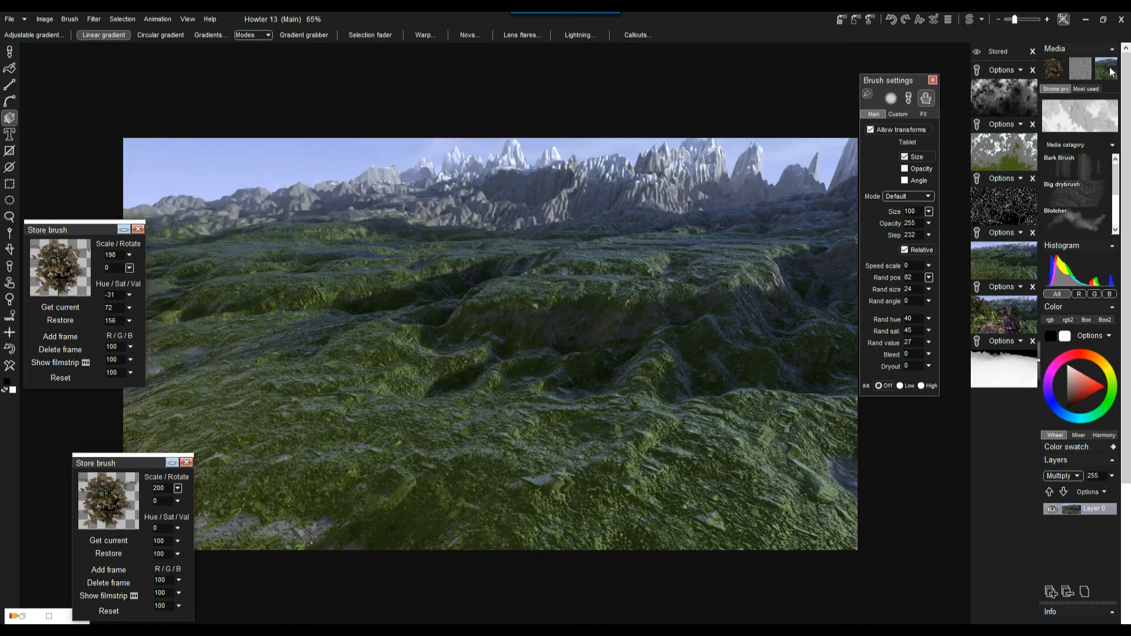
left_click(1107, 71)
left_click(970, 19)
left_click(970, 17)
Load the stored cloud elevation map and render it as a terrain at Final render quality with Puppy Ray GPU
left_click(995, 96)
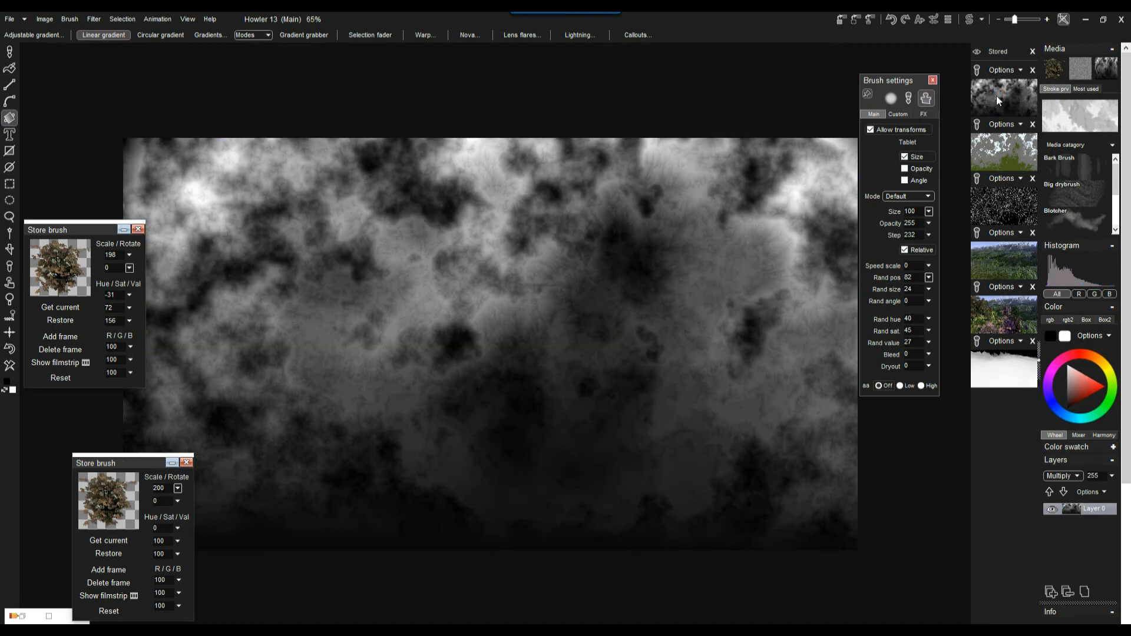
left_click(94, 19)
mouse_move(122, 141)
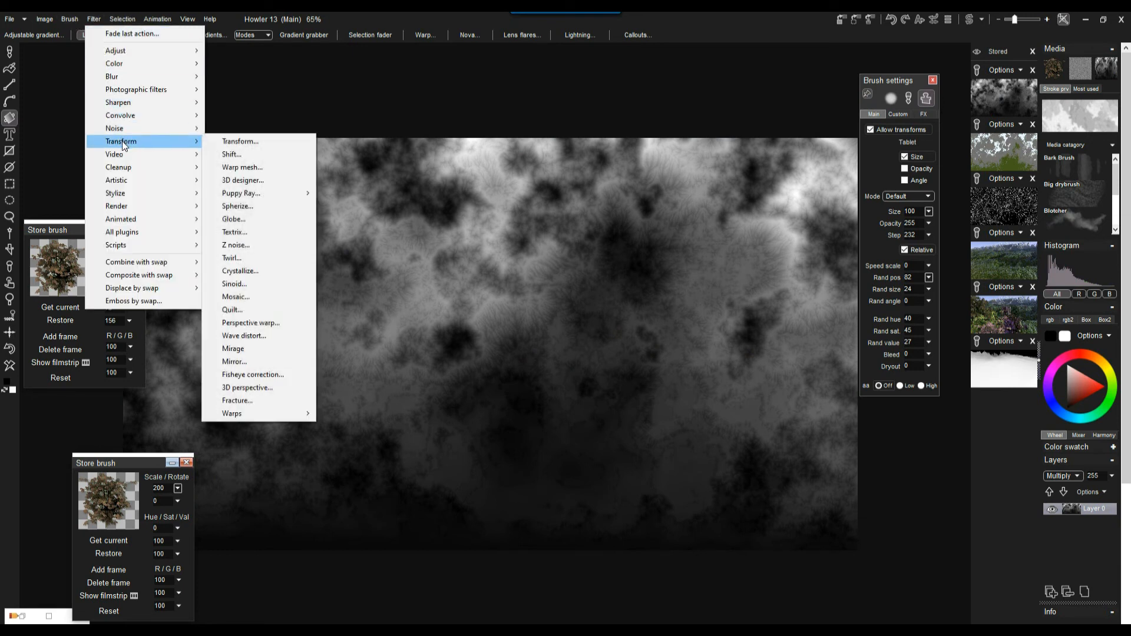
mouse_move(256, 191)
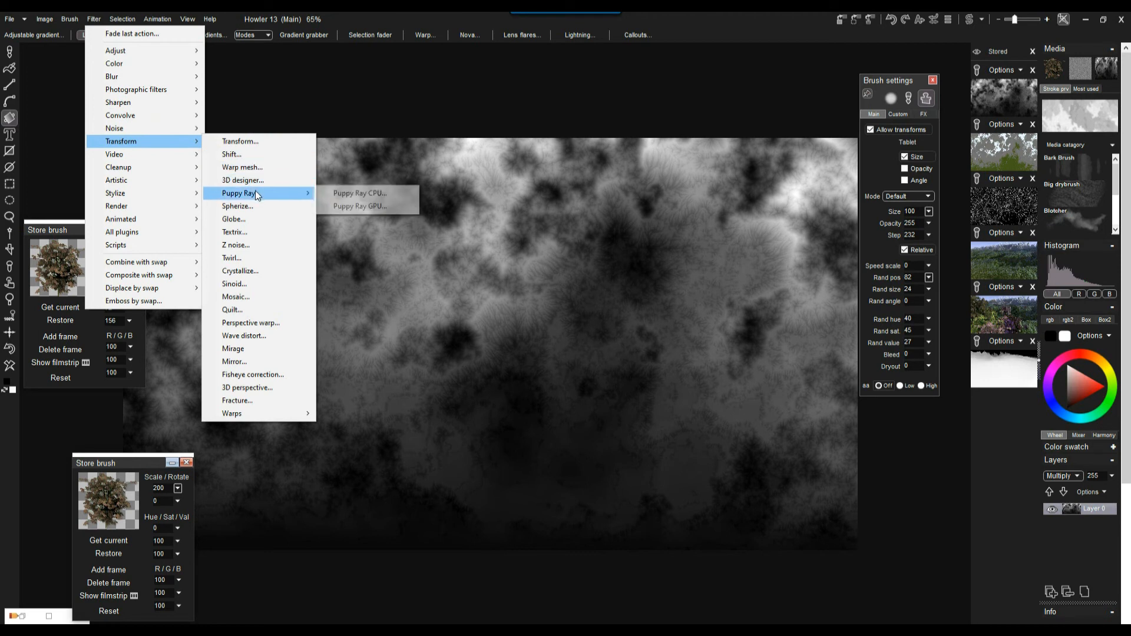
left_click(356, 205)
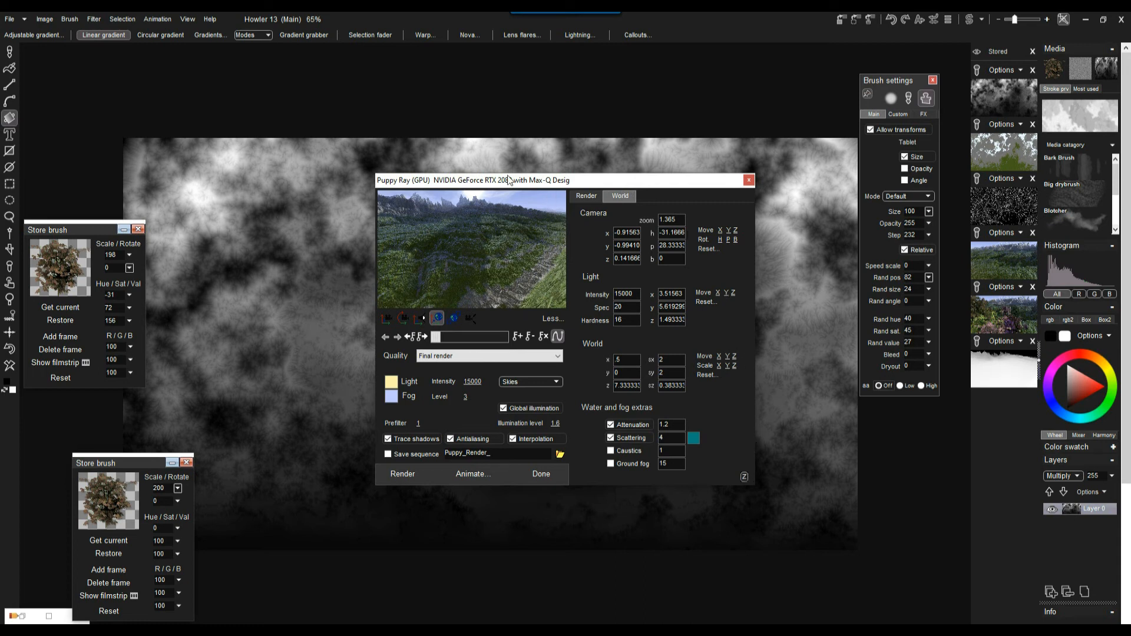
left_click(399, 472)
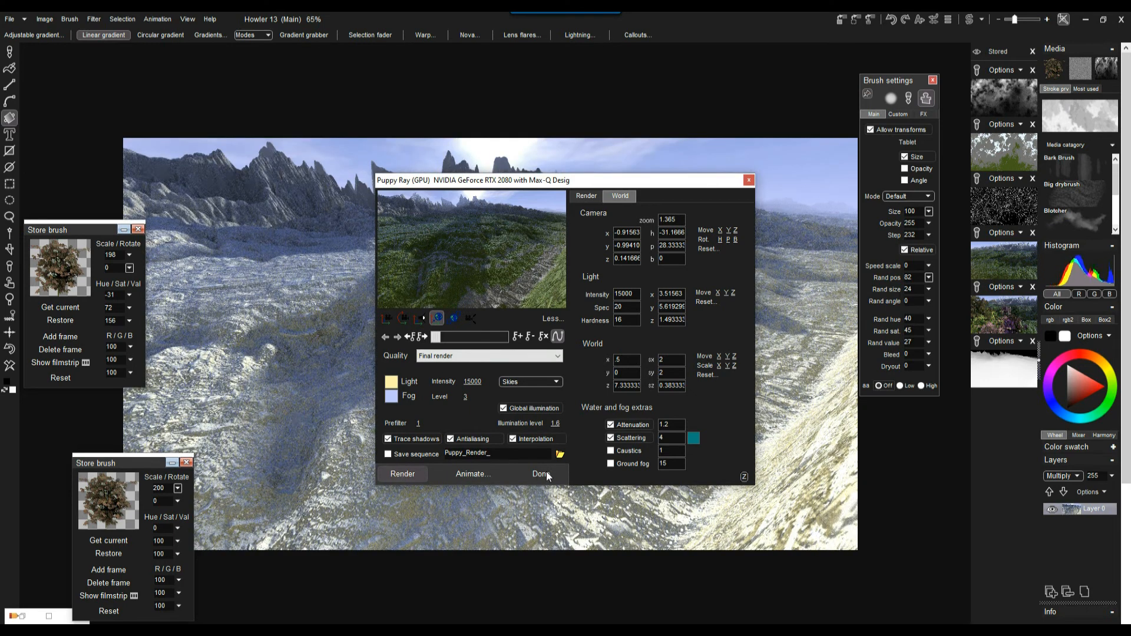
left_click(542, 474)
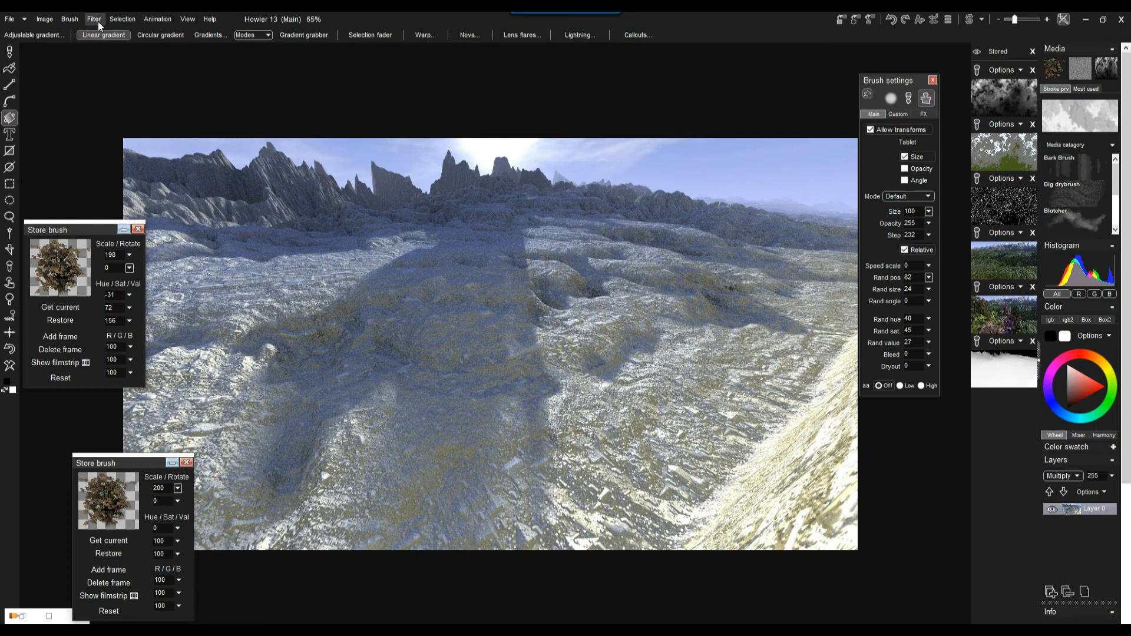
Turn the selection on to check the rendered terrain for a depth mask, and deselect it
left_click(128, 19)
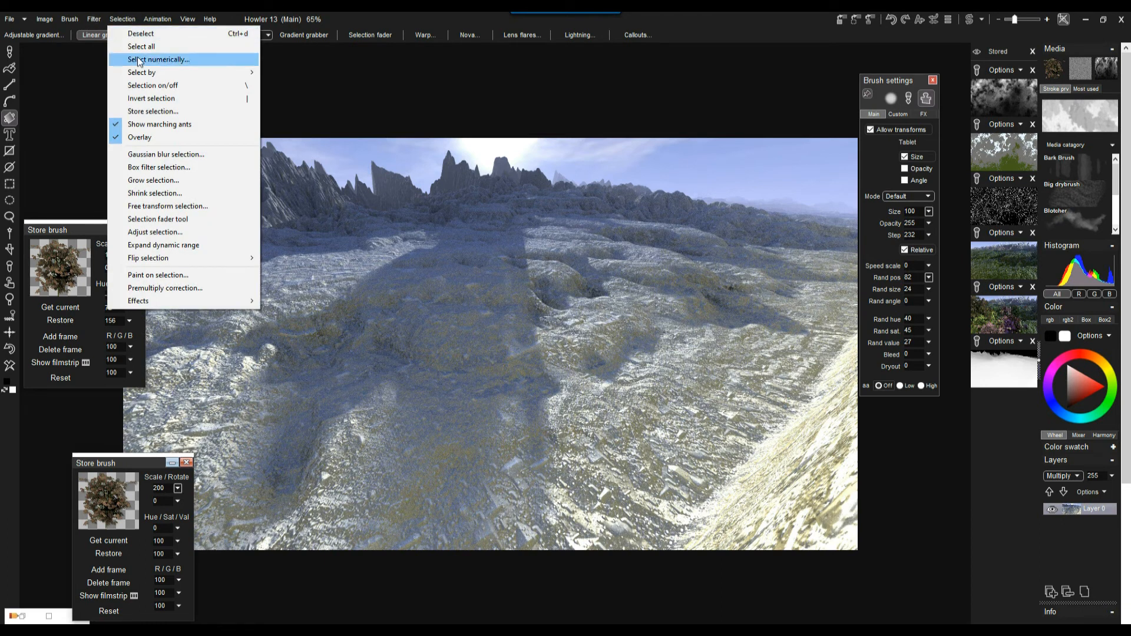
left_click(172, 84)
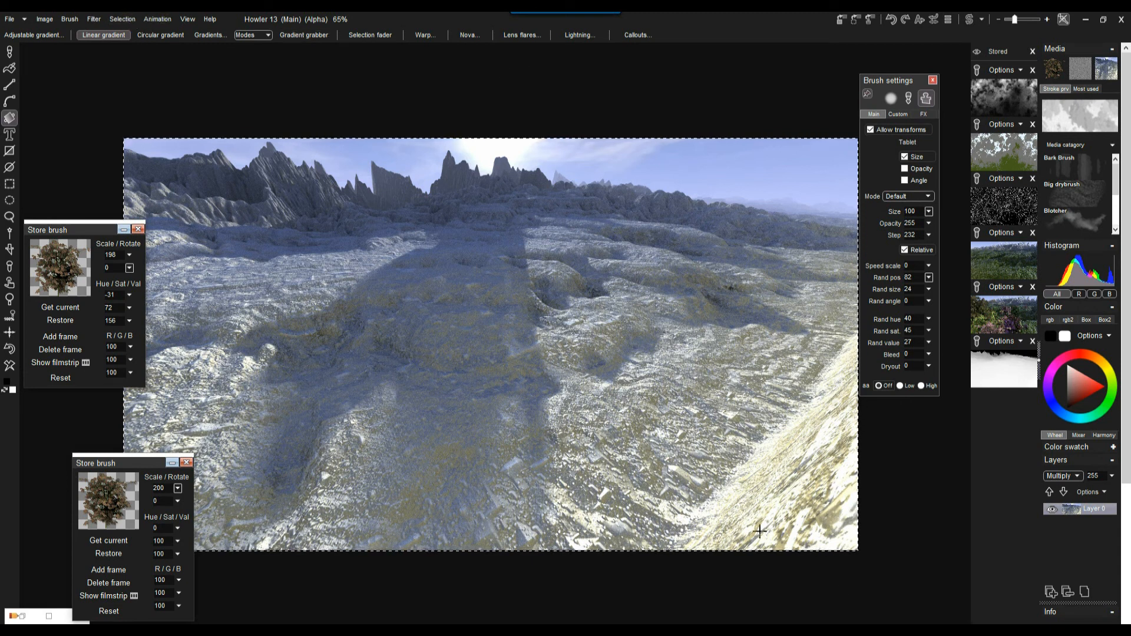
left_click(116, 17)
left_click(94, 19)
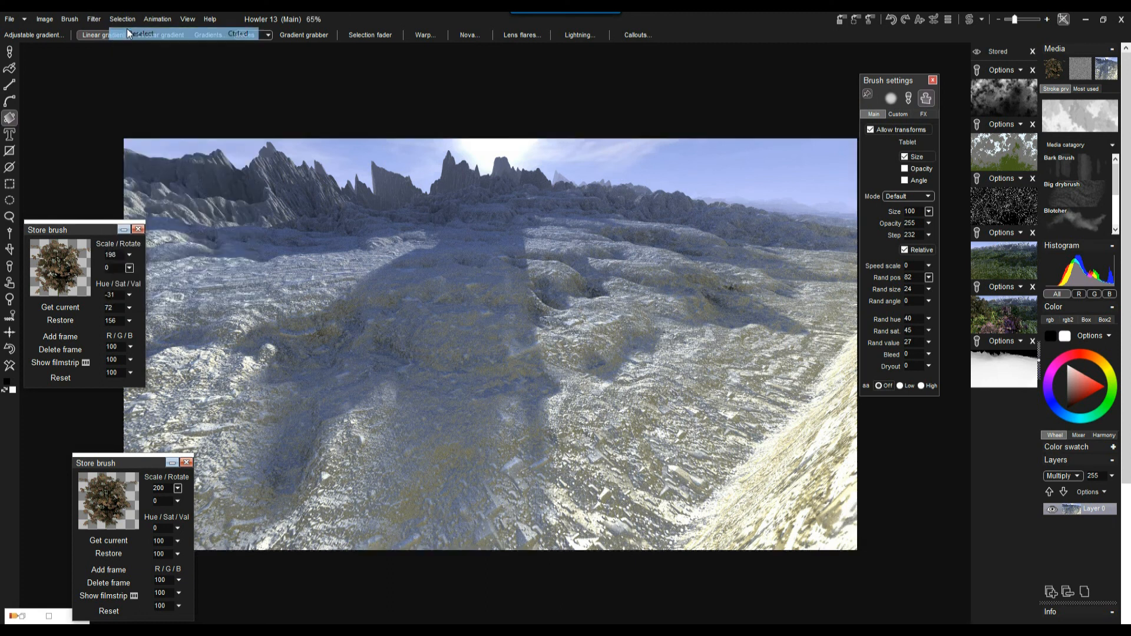
Reopen Puppy Ray GPU on the rendered terrain, review its render and world settings, and try rendering again
left_click(94, 19)
mouse_move(111, 143)
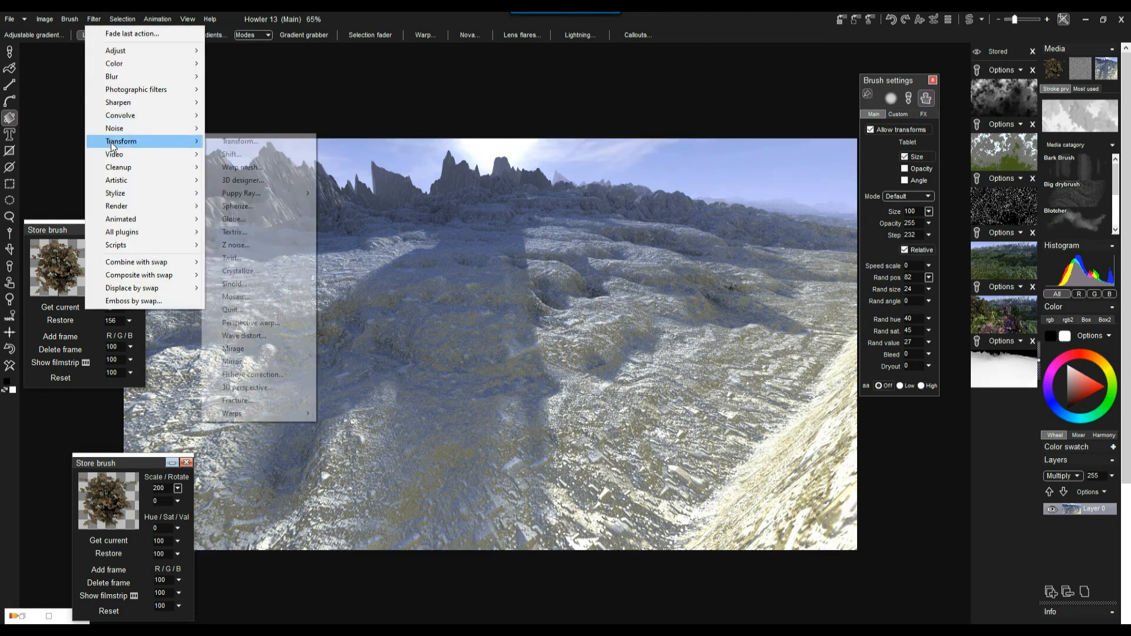
mouse_move(254, 198)
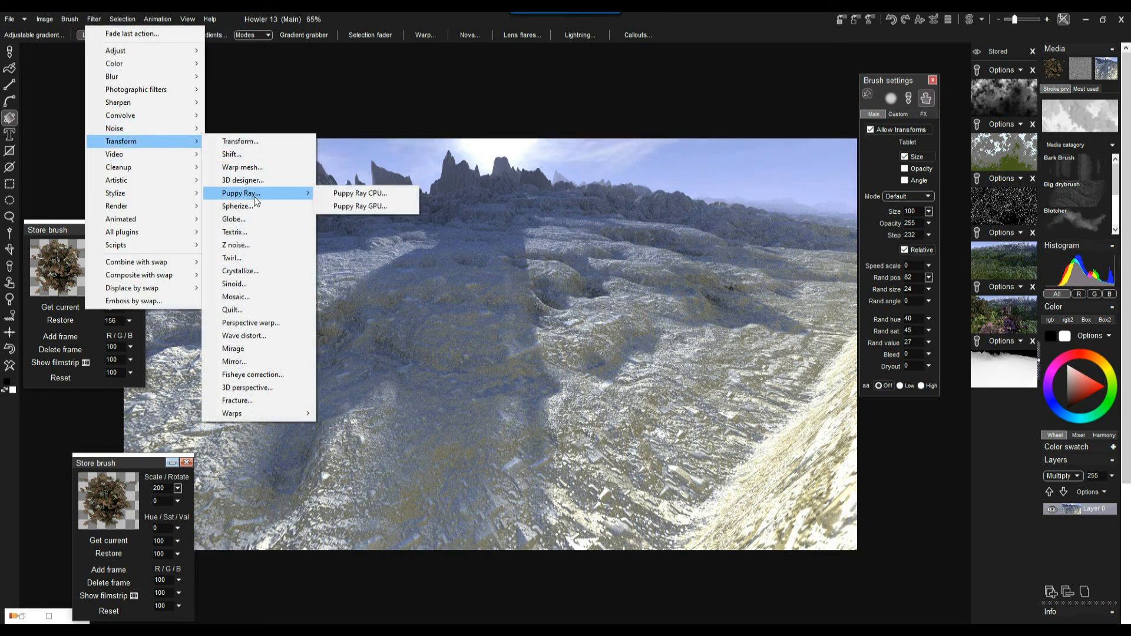
left_click(377, 205)
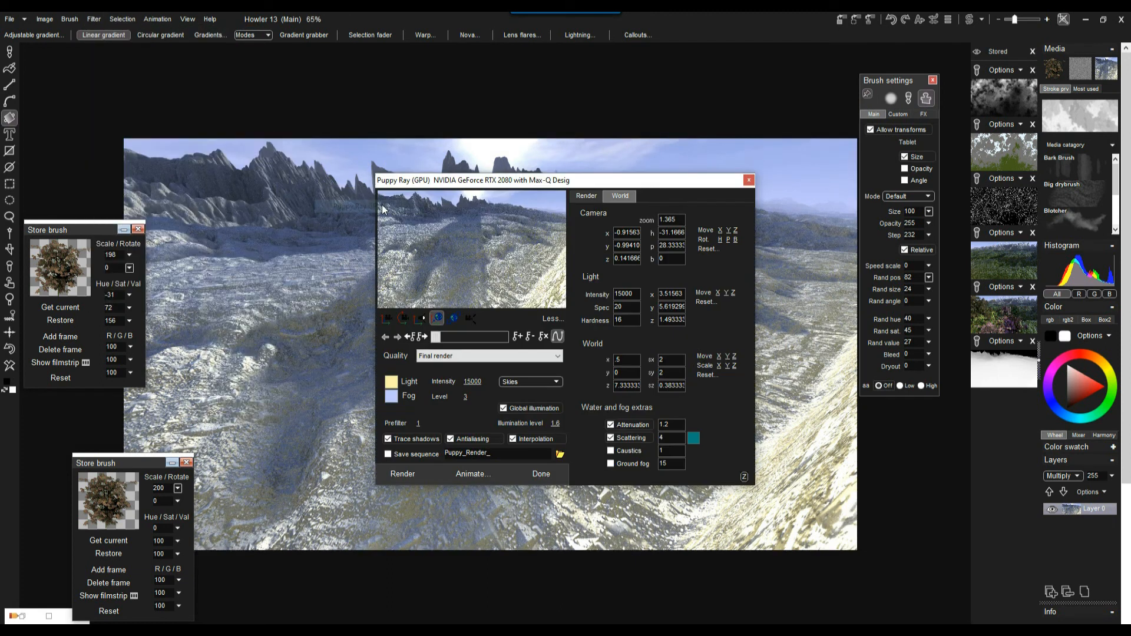
left_click(590, 195)
left_click(620, 194)
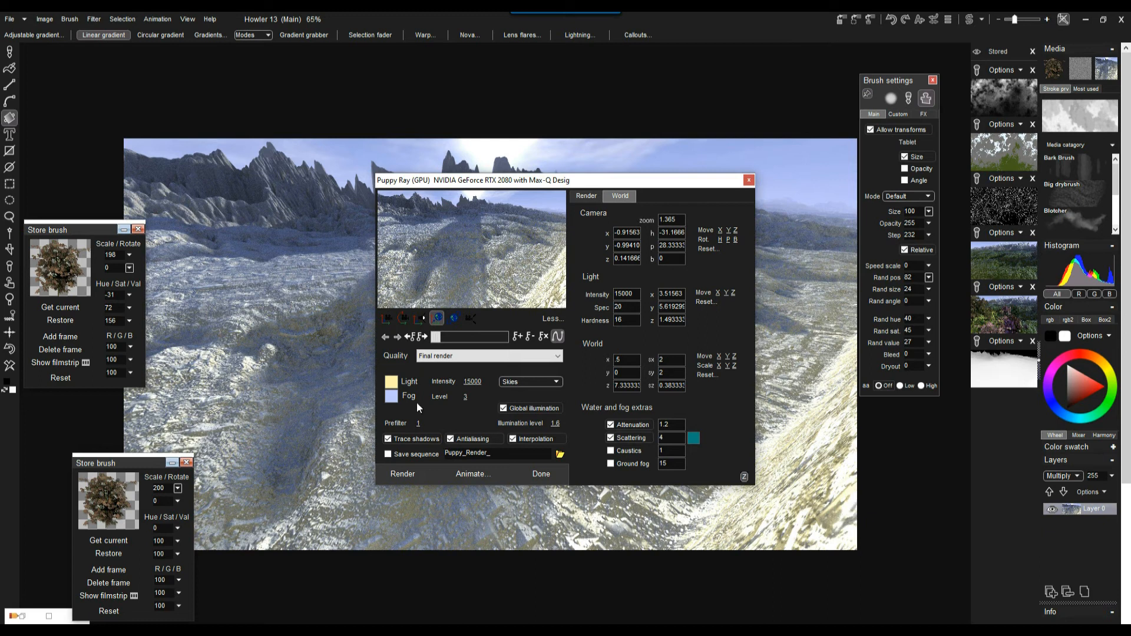
left_click(411, 472)
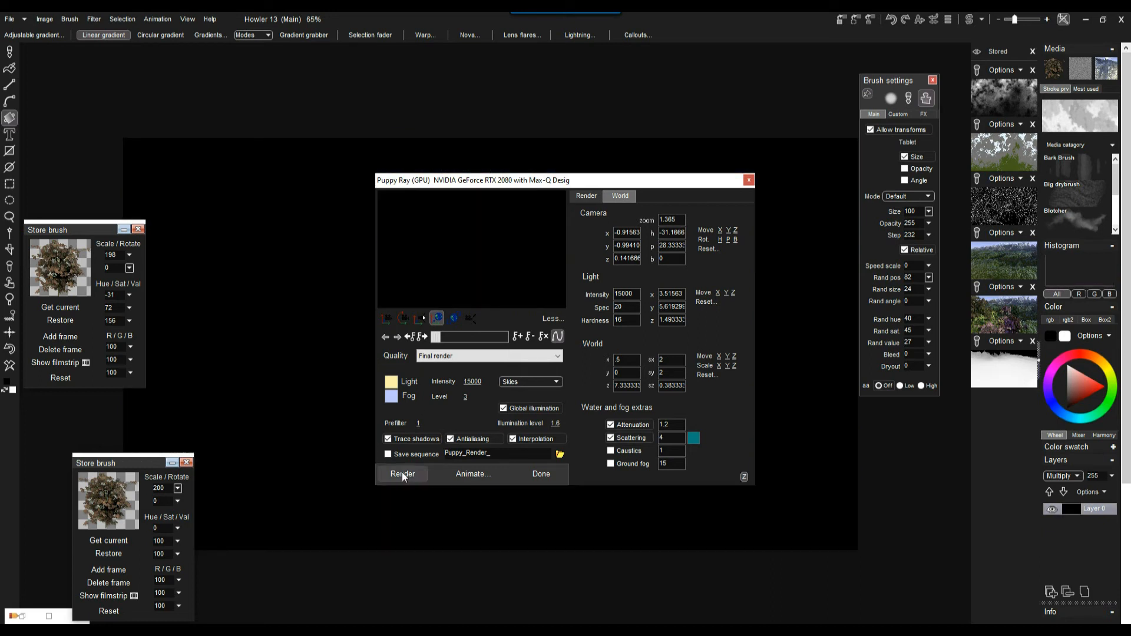
left_click(539, 475)
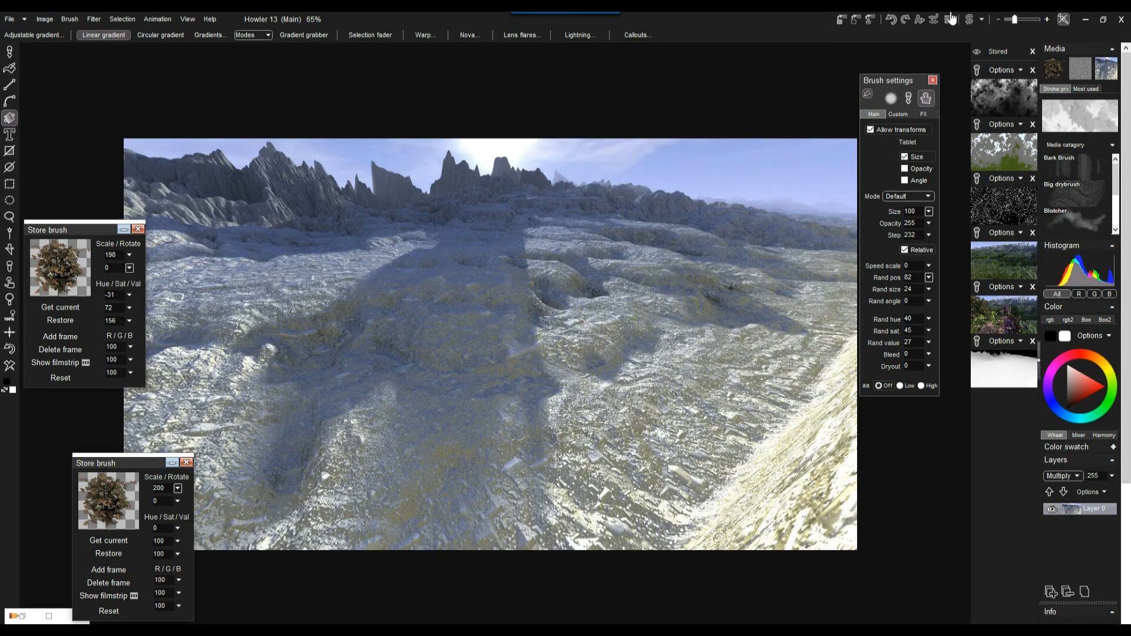
Clear the swap image to white, load the stored green ground texture onto it, and return to the main image
left_click(1109, 71)
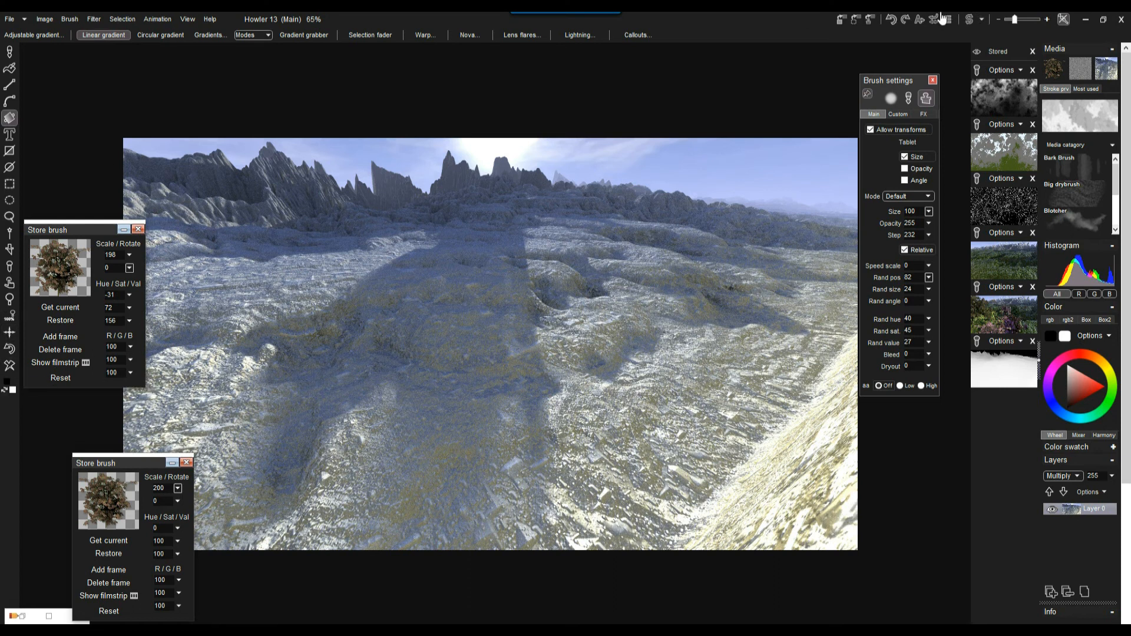
left_click(971, 18)
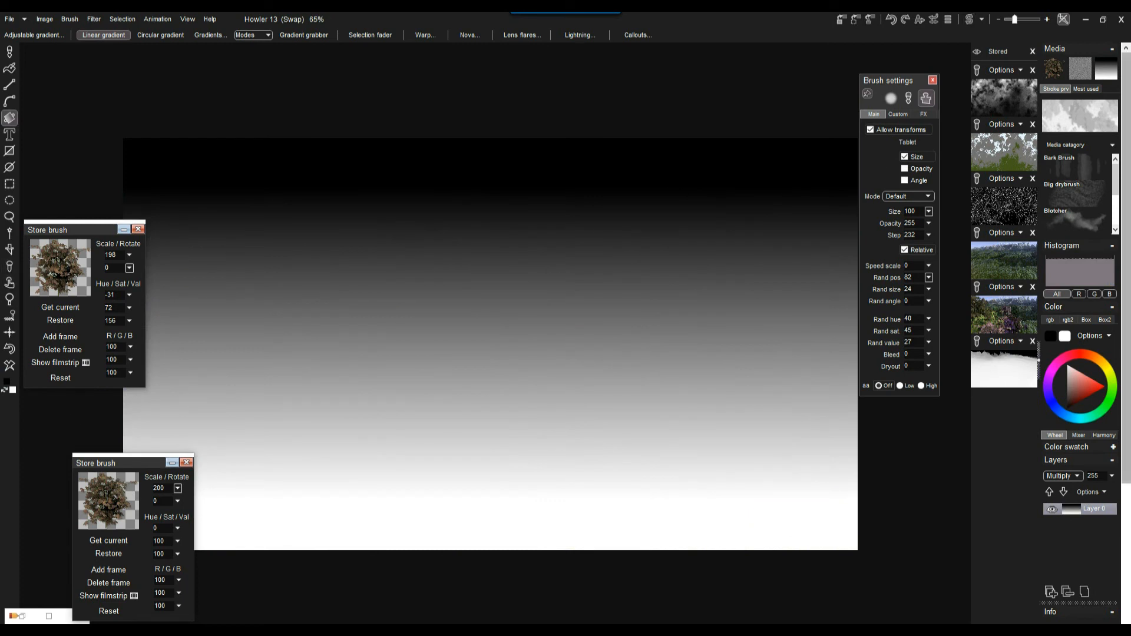
left_click(12, 368)
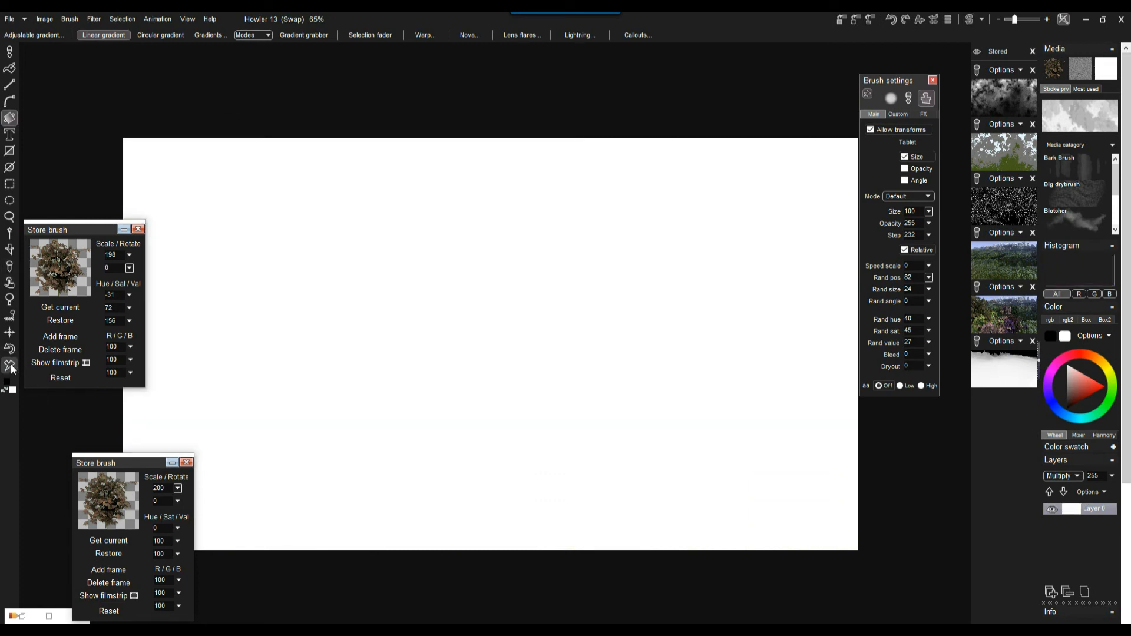
left_click(860, 18)
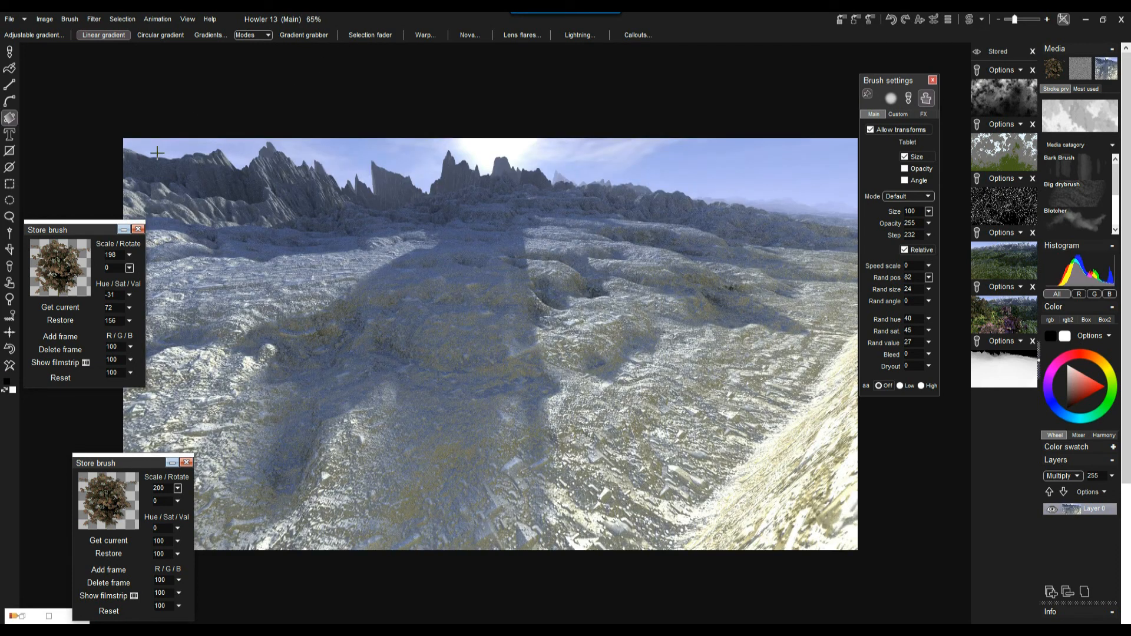
mouse_move(73, 228)
left_mouse_down()
mouse_move(48, 469)
mouse_move(62, 415)
left_mouse_up()
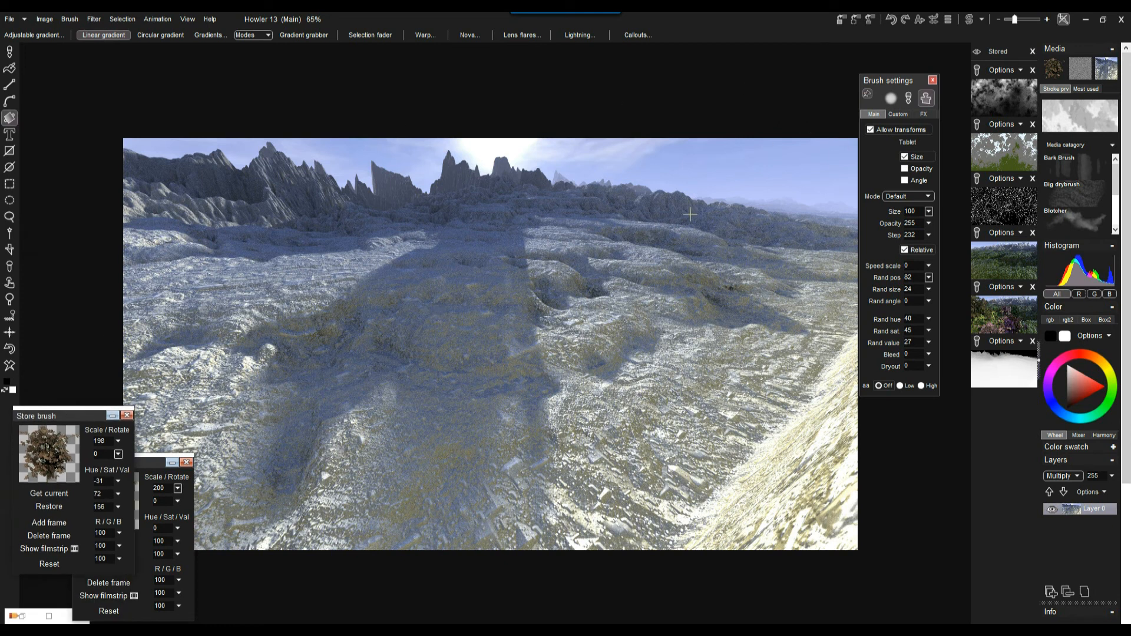
left_click(969, 21)
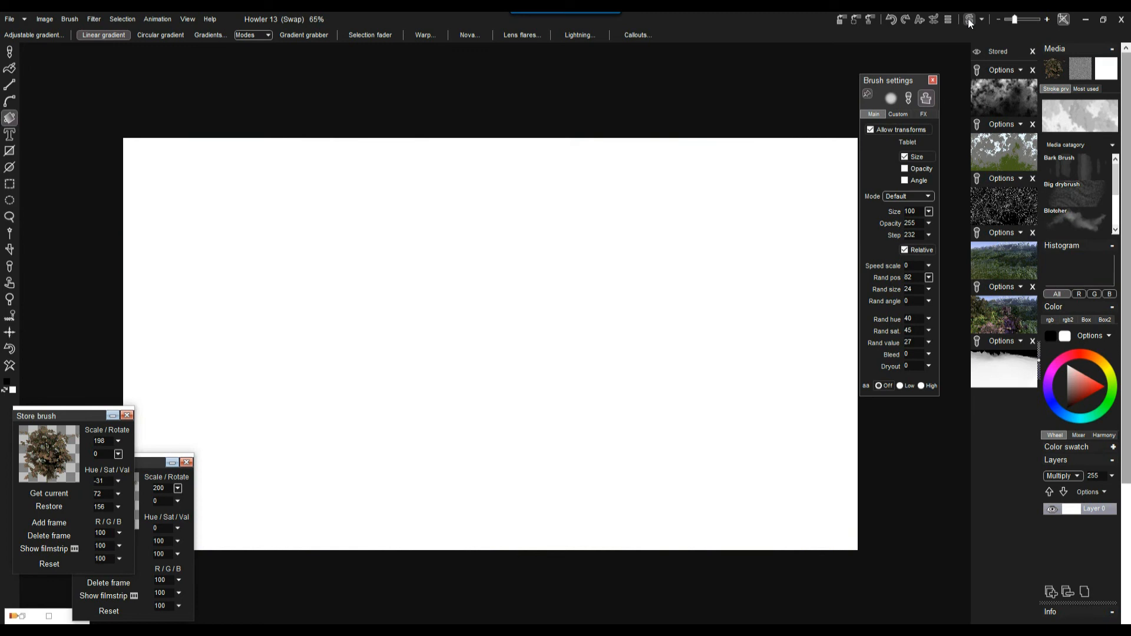
left_click(1008, 150)
left_click(969, 21)
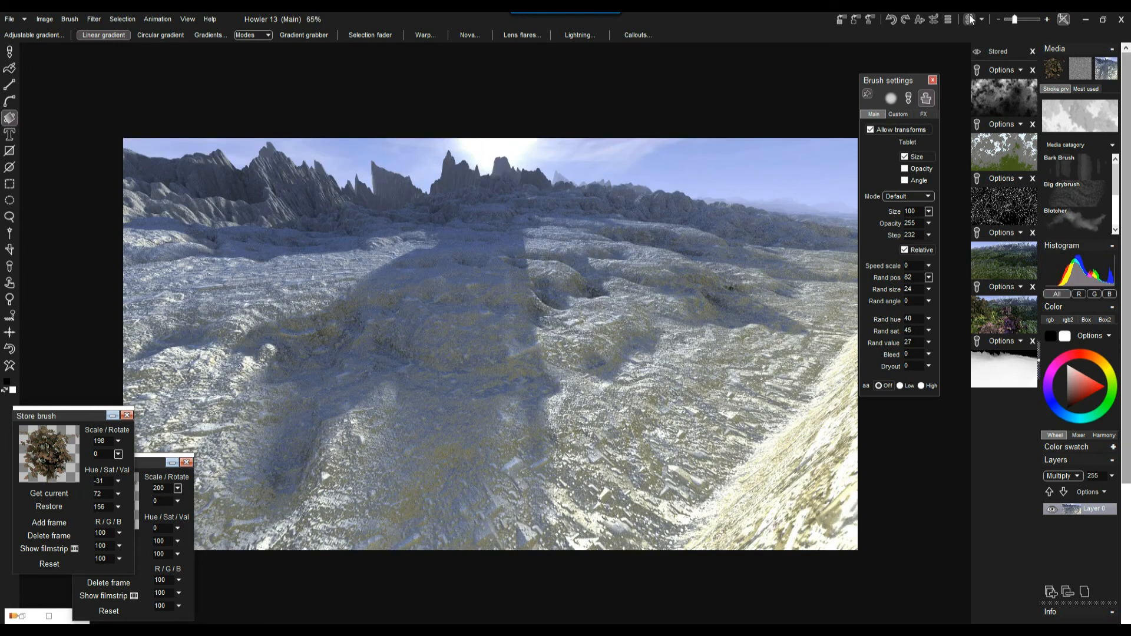
Reload the stored cloud elevation map and render the textured terrain at Final render quality with Puppy Ray GPU
left_click(1004, 99)
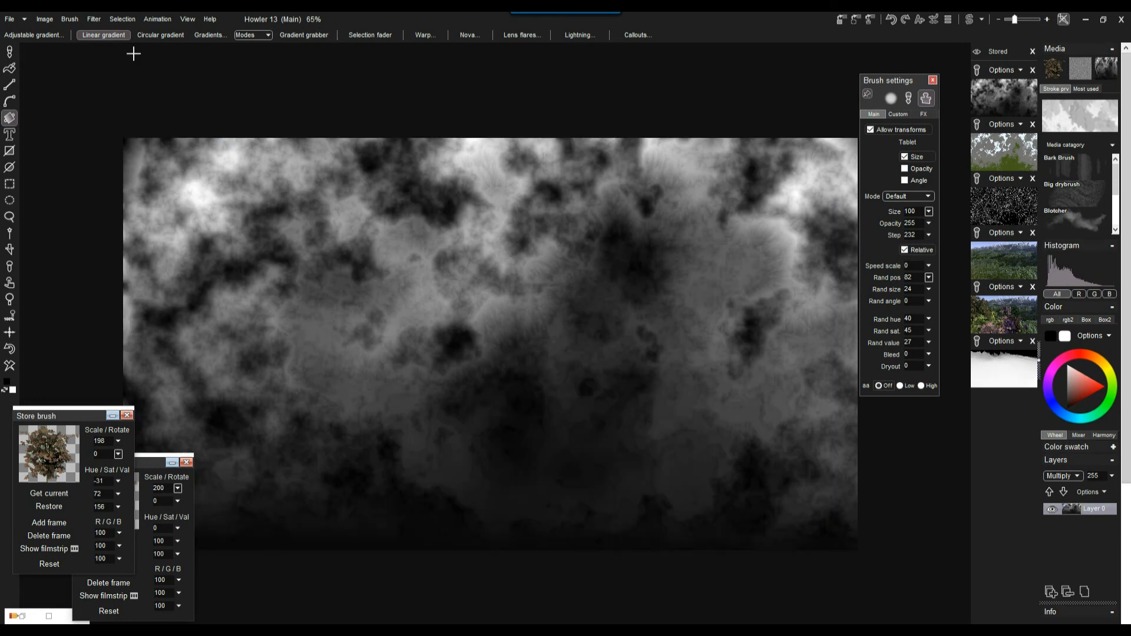
left_click(95, 19)
mouse_move(150, 142)
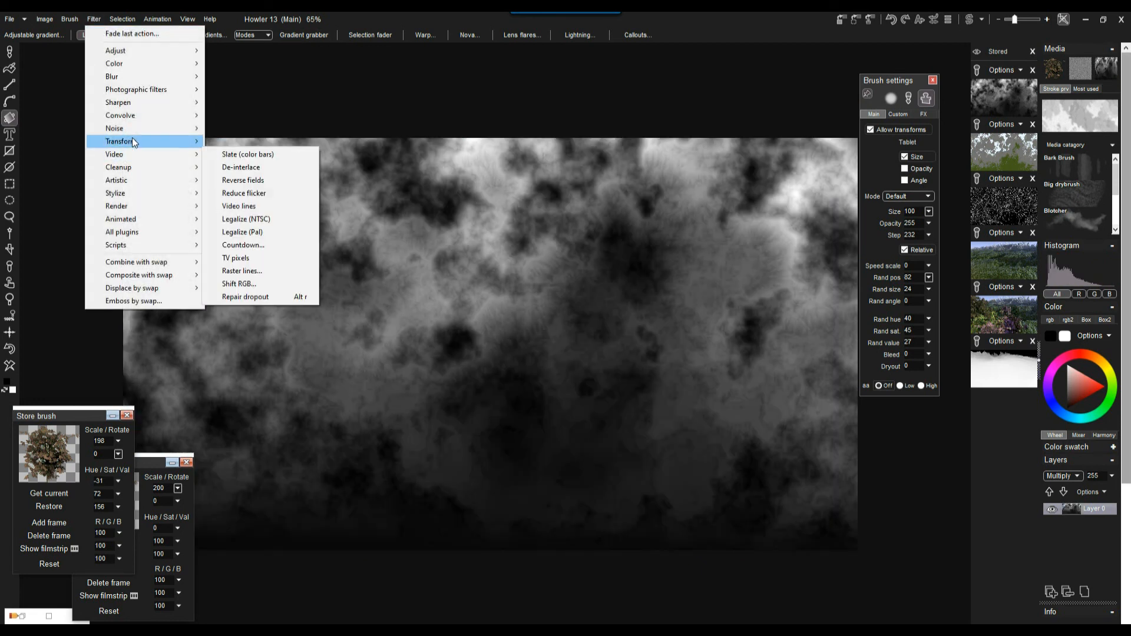
mouse_move(281, 192)
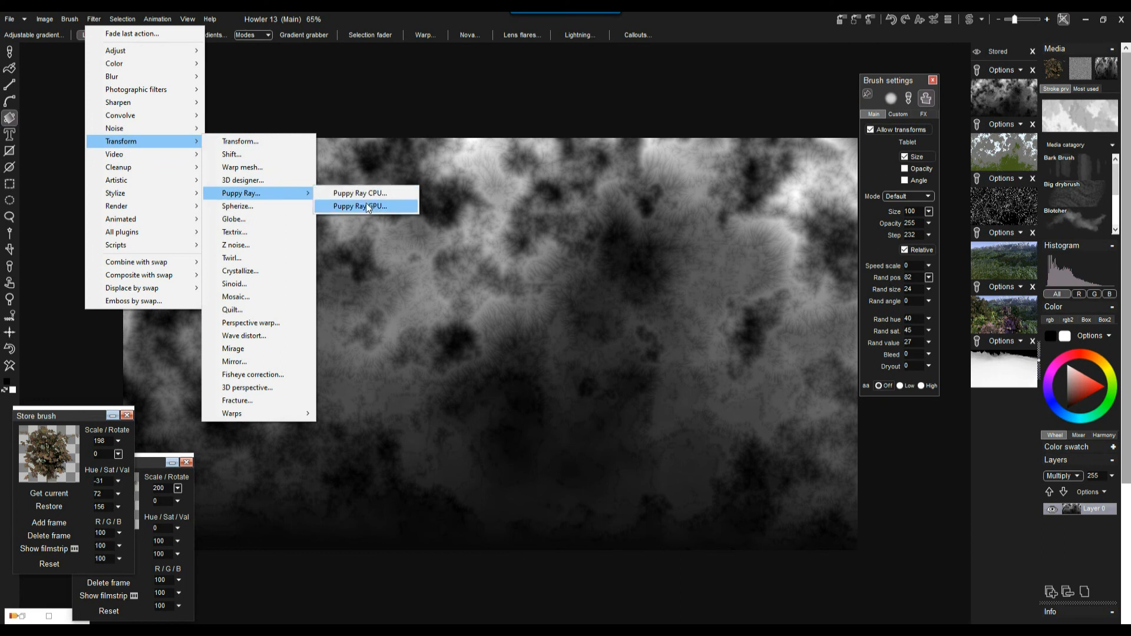
left_click(381, 205)
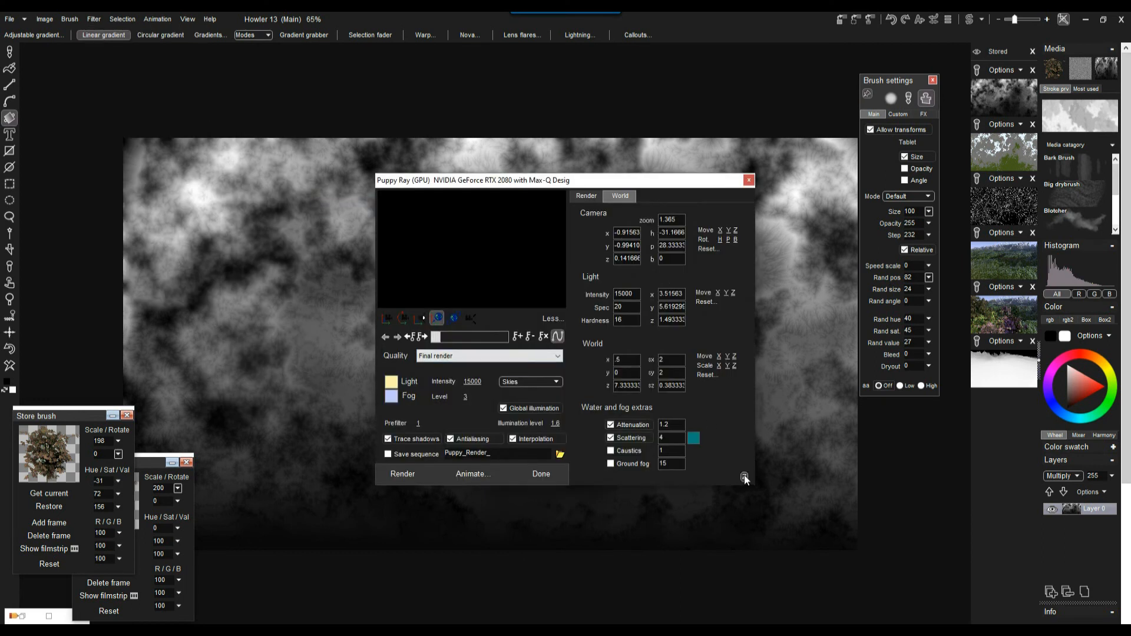
left_click(408, 476)
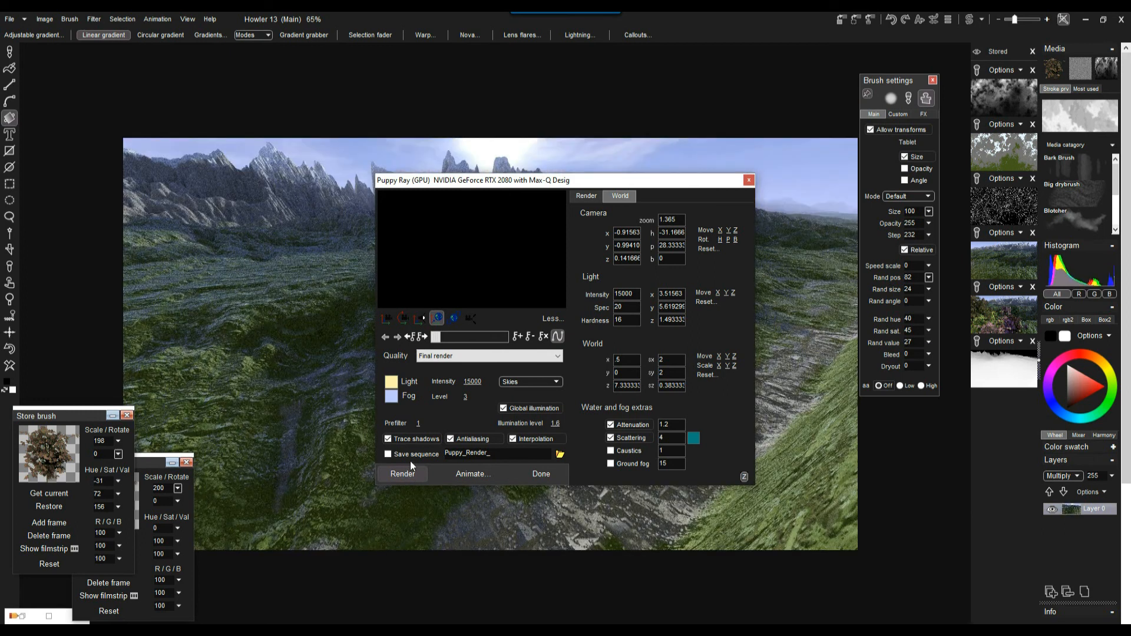
left_click(540, 474)
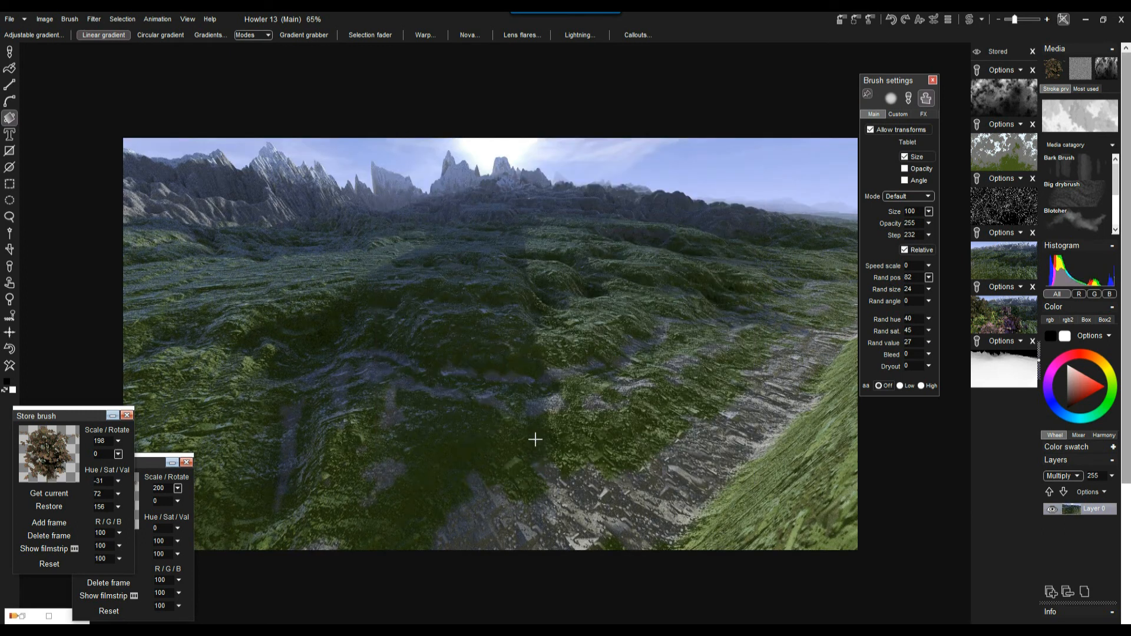
Turn on the depth selection produced by the Puppy Ray terrain render
left_click(113, 20)
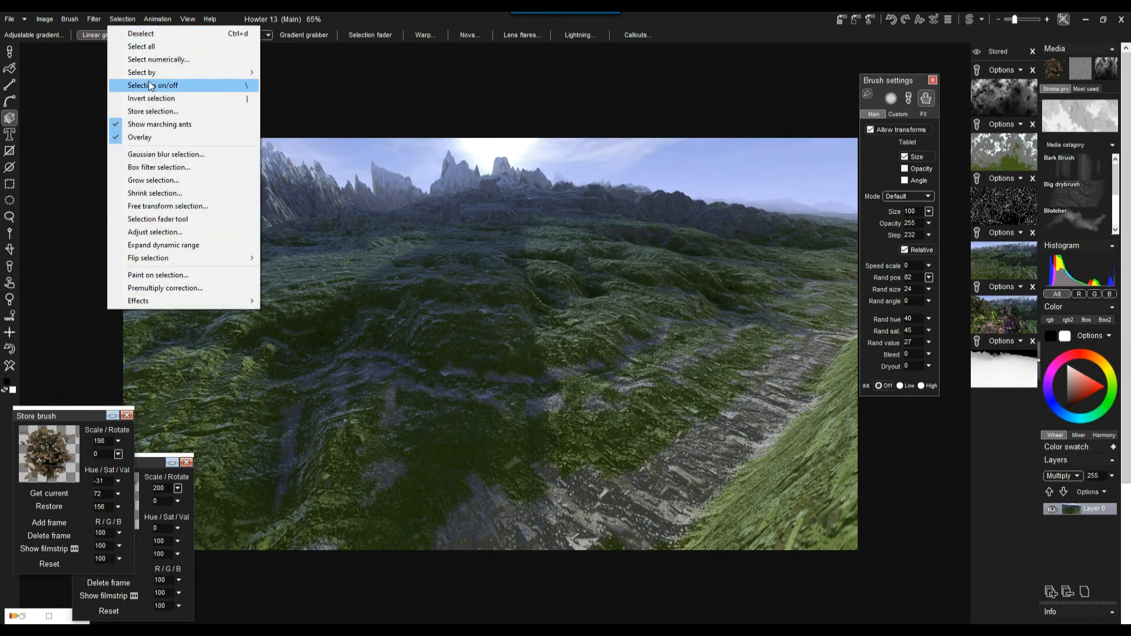
mouse_move(150, 74)
left_click(152, 85)
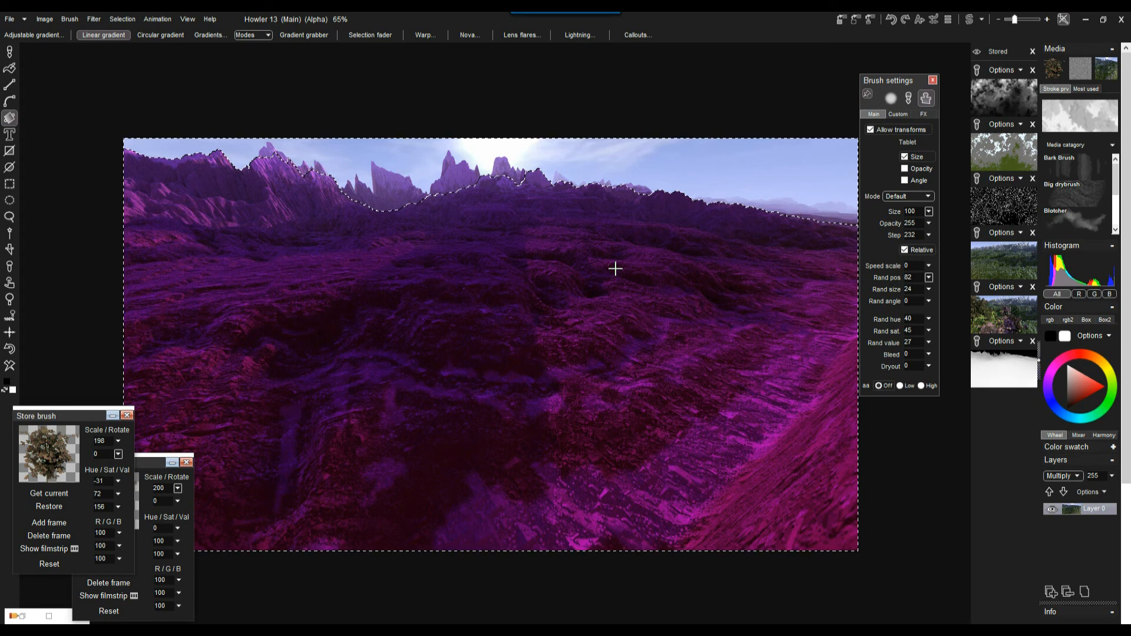
Store the depth selection as an alpha, invert the stored copy, and replace the active selection with it
left_click(43, 20)
left_click(120, 20)
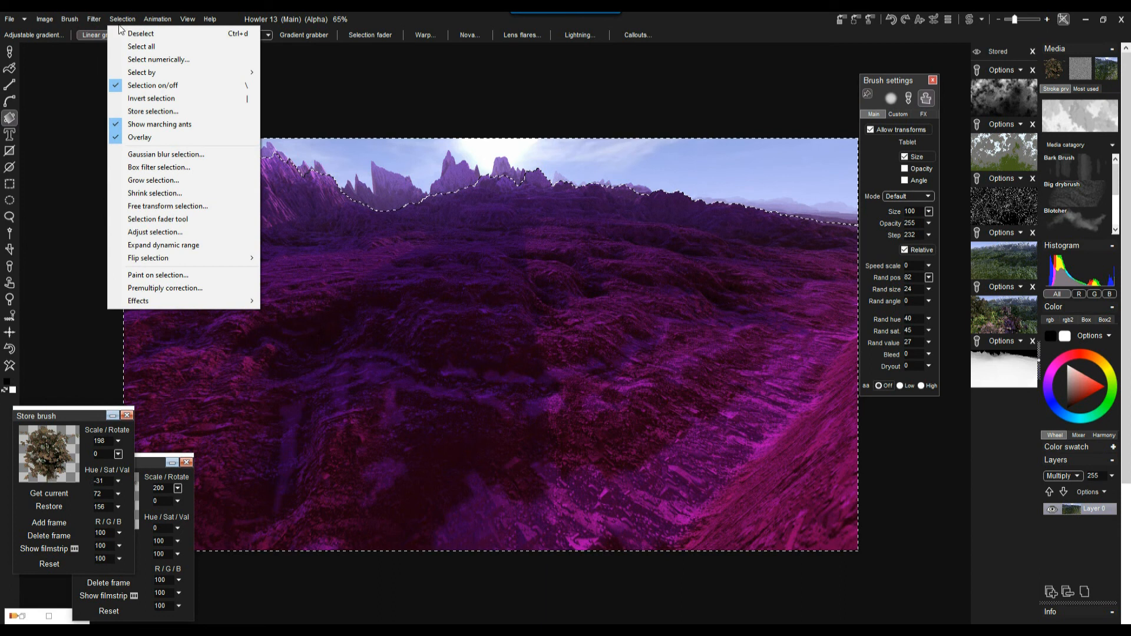
left_click(157, 112)
left_click_drag(980, 527, 890, 499)
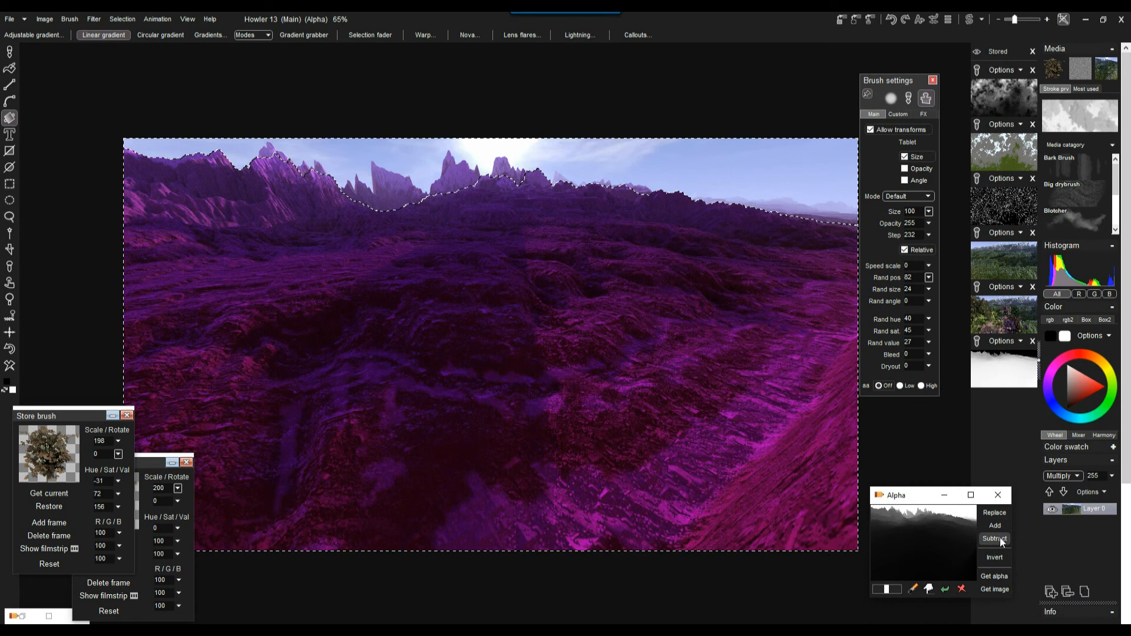
left_click(994, 556)
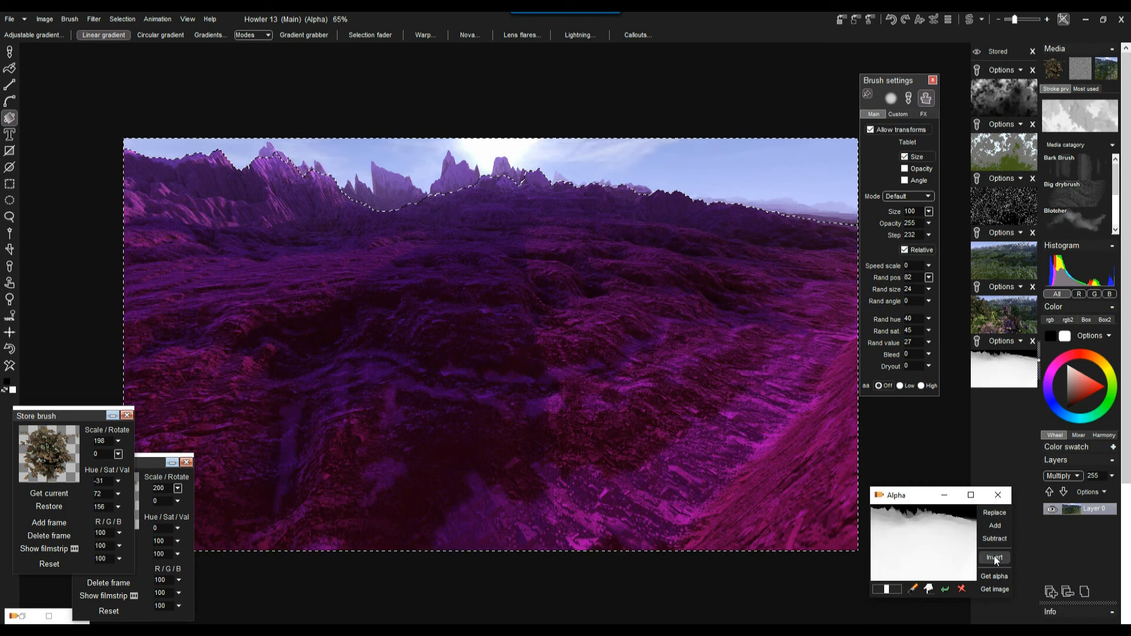
left_click(991, 512)
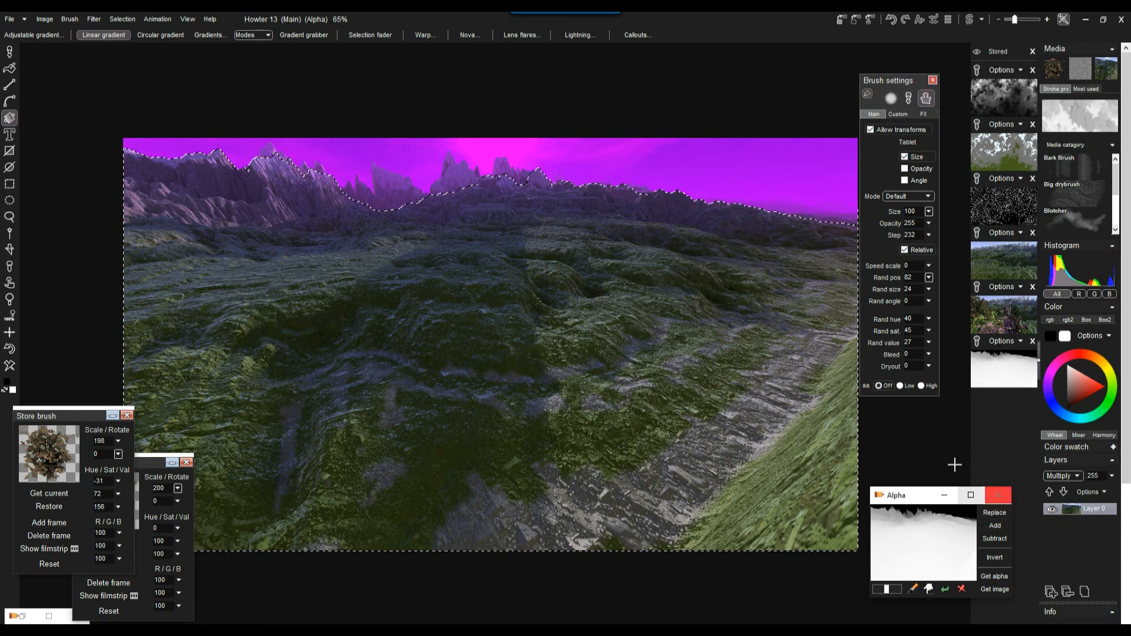
Invert the active depth selection and invert it back
left_click(122, 20)
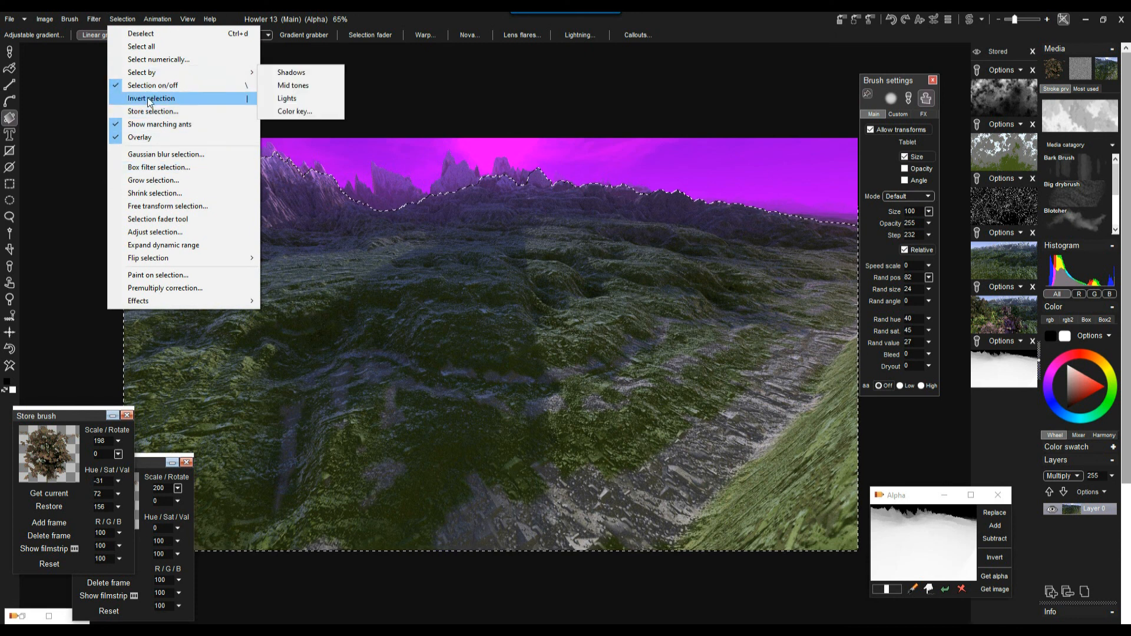
left_click(147, 99)
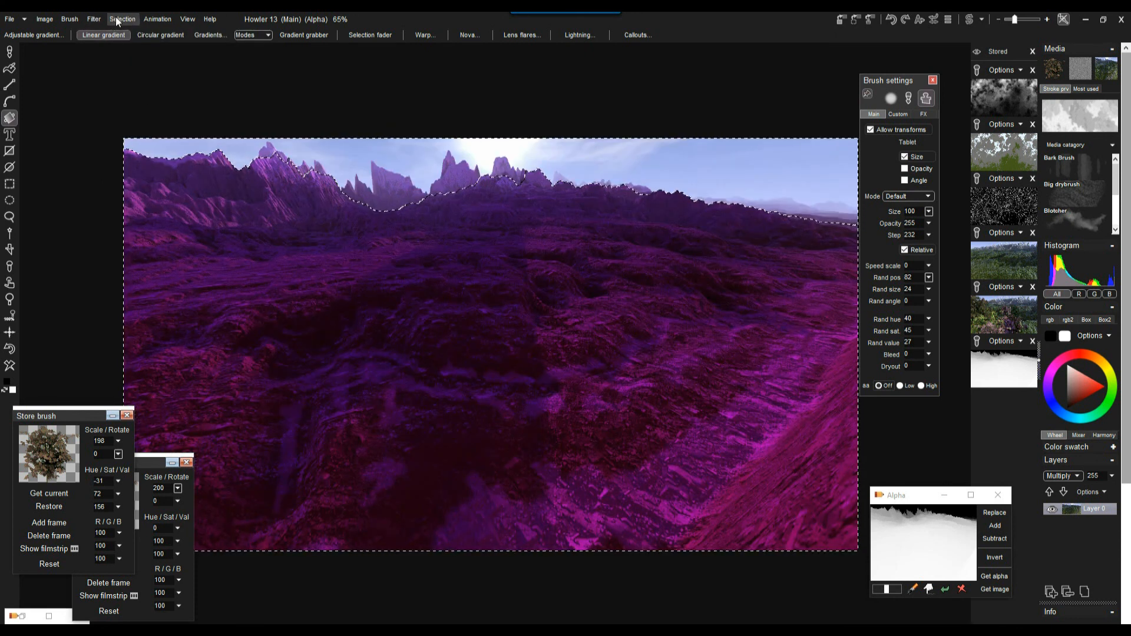
left_click(117, 20)
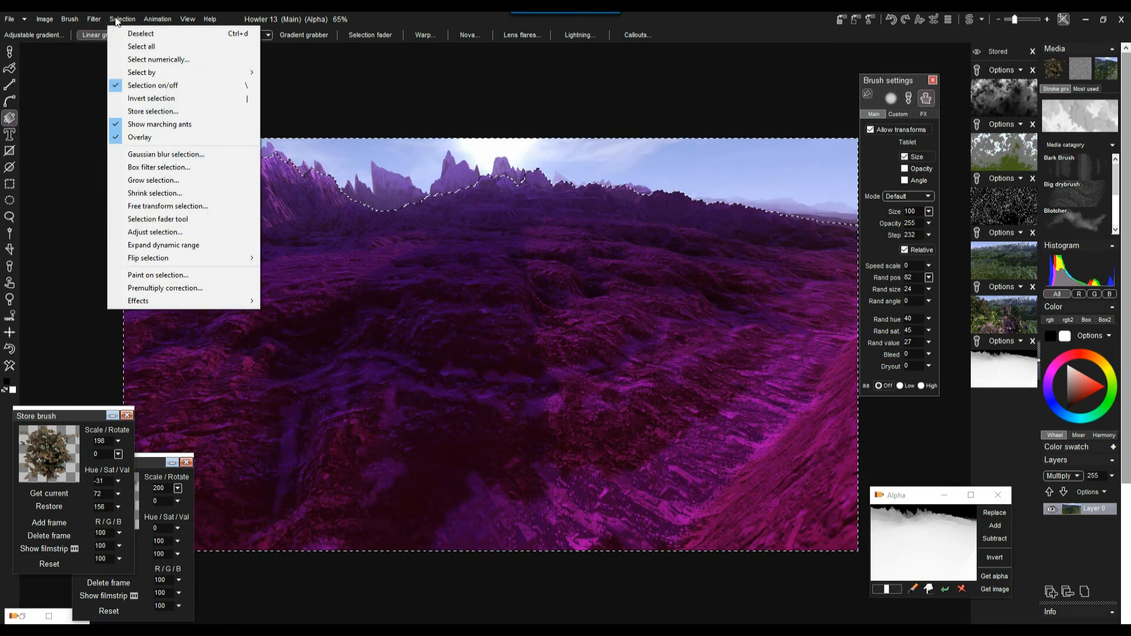
left_click(142, 100)
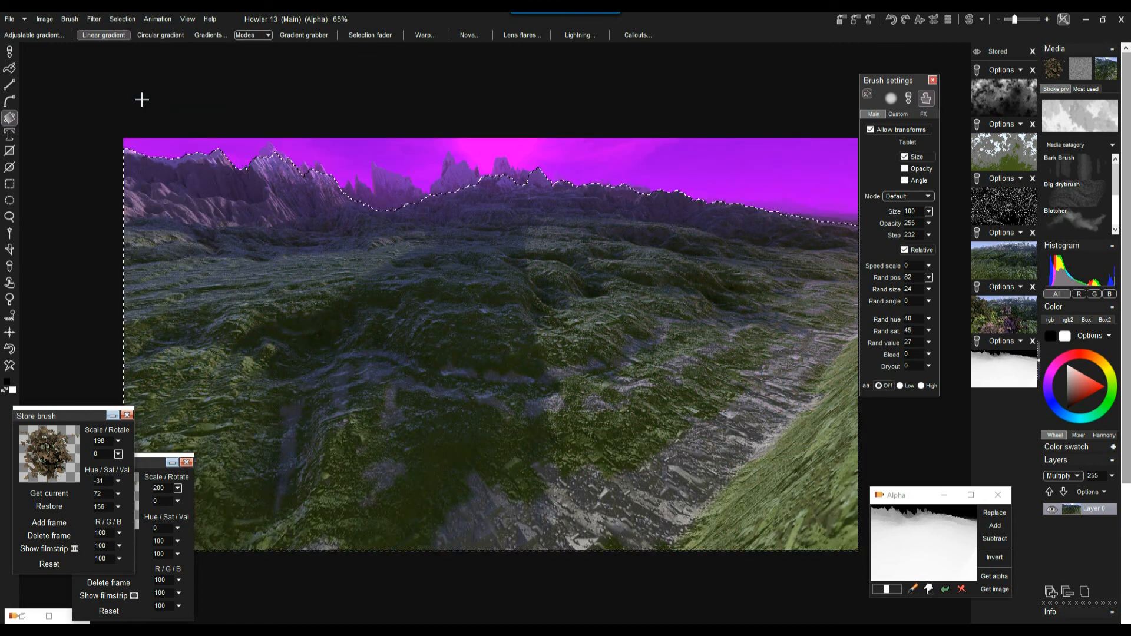
Adjust the depth selection's alpha to value 109, brightness 100, contrast 108 and gamma 104
left_click(122, 20)
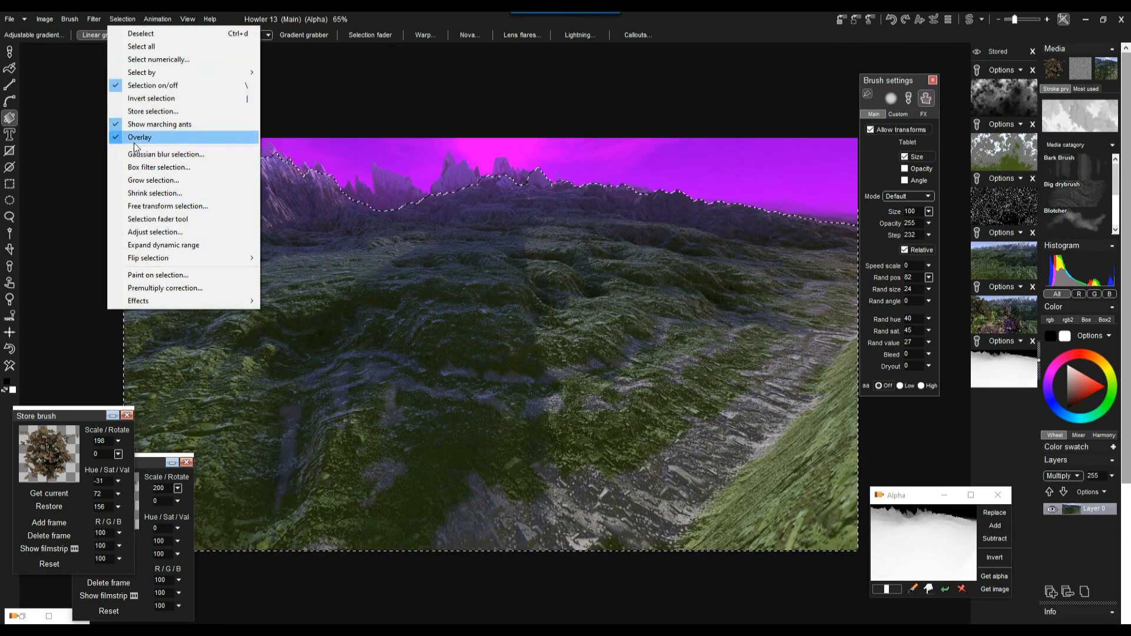
left_click(164, 234)
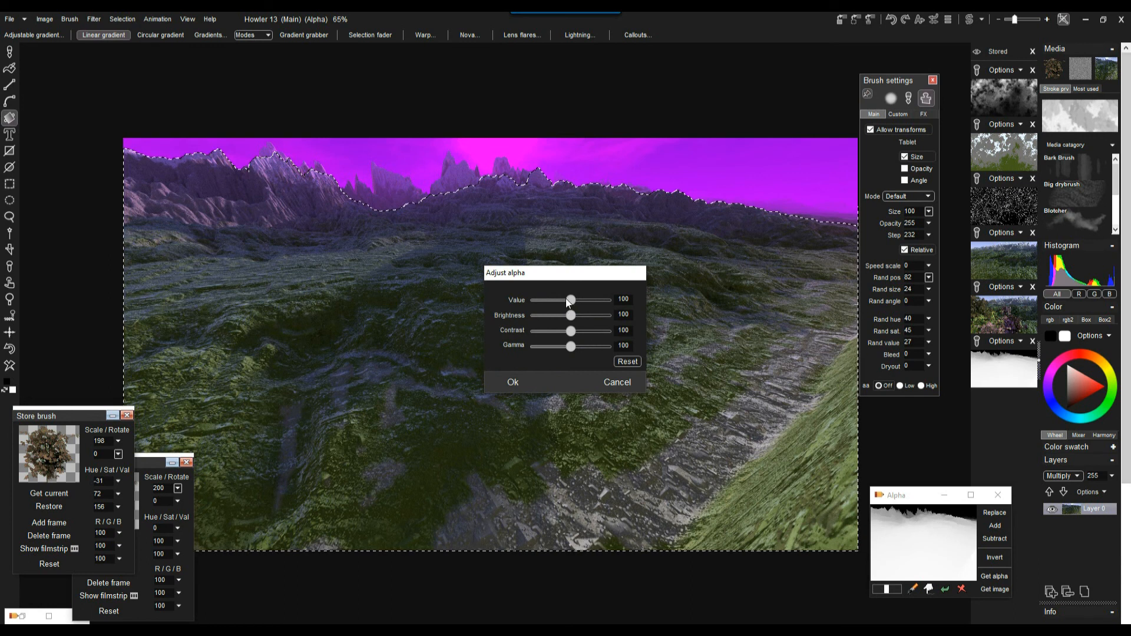
left_click_drag(568, 302, 573, 346)
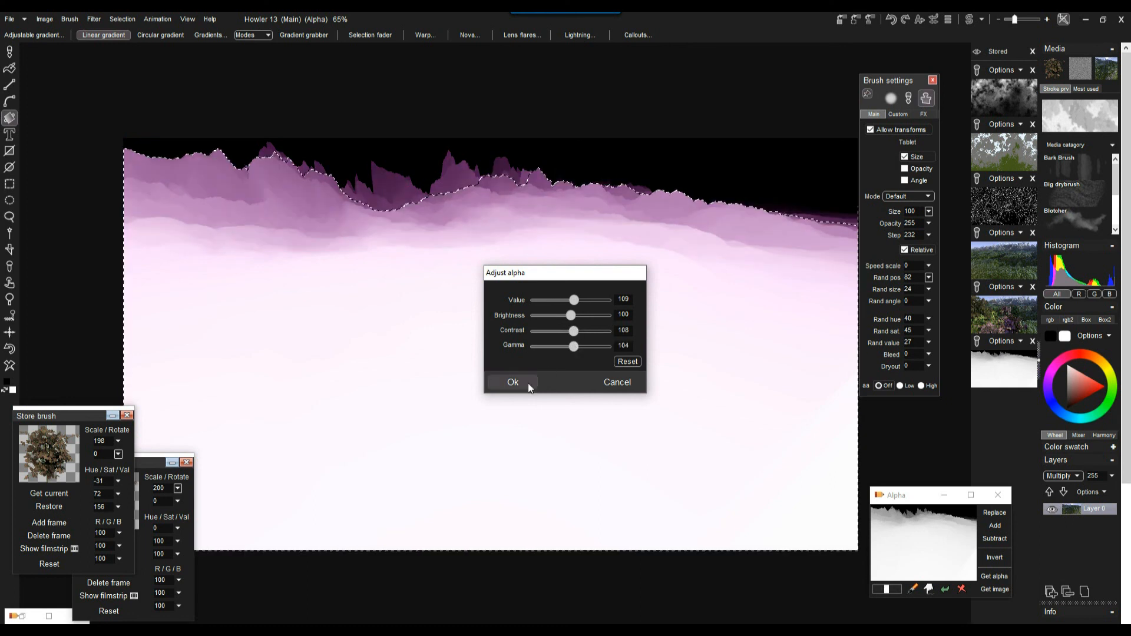
left_click(512, 382)
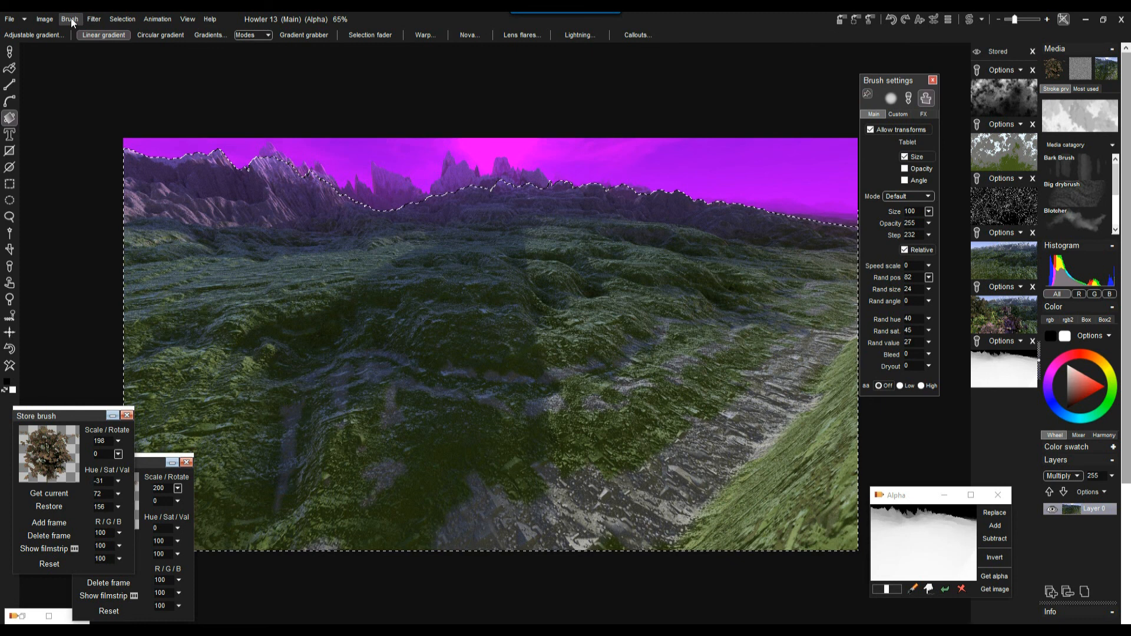
Copy the depth selection to the swap image, switch to that image and deselect it
left_click(46, 18)
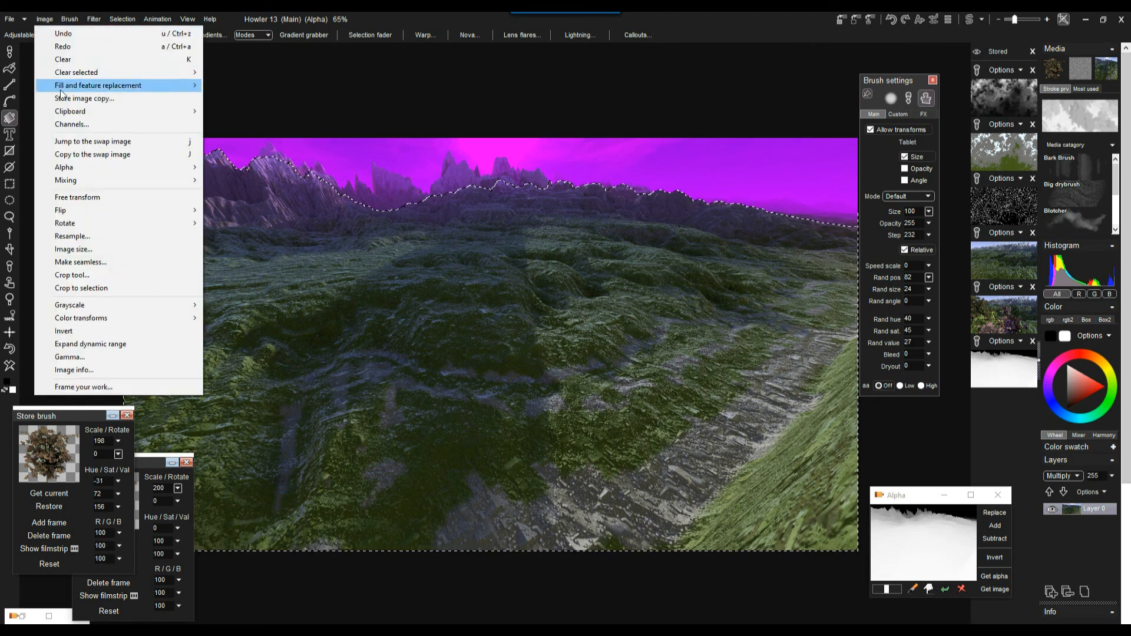
mouse_move(80, 162)
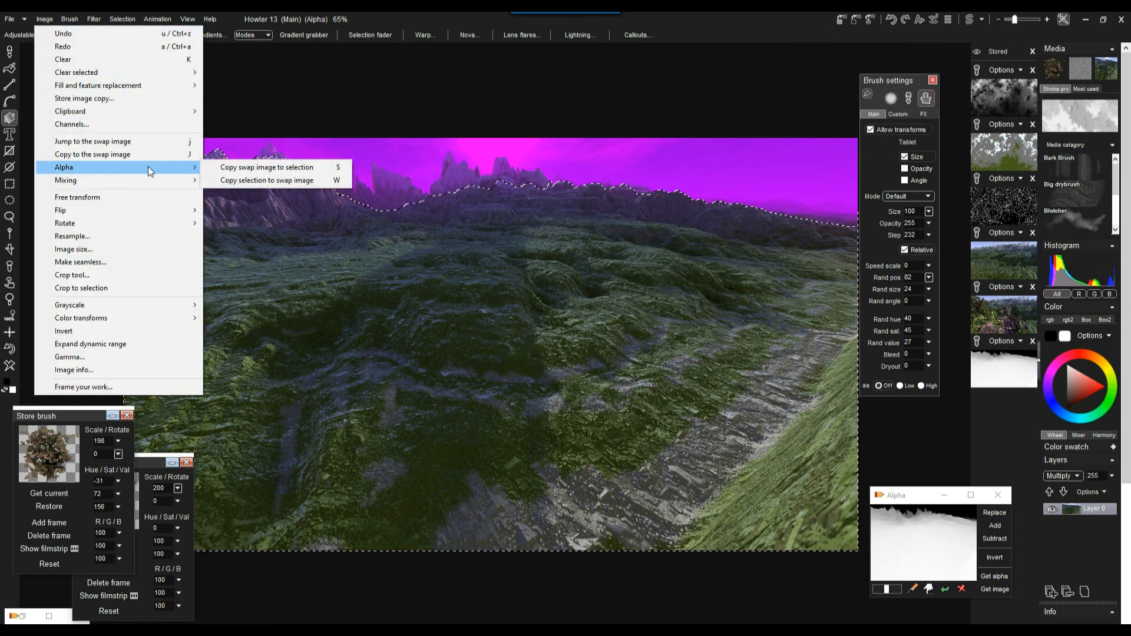
left_click(274, 183)
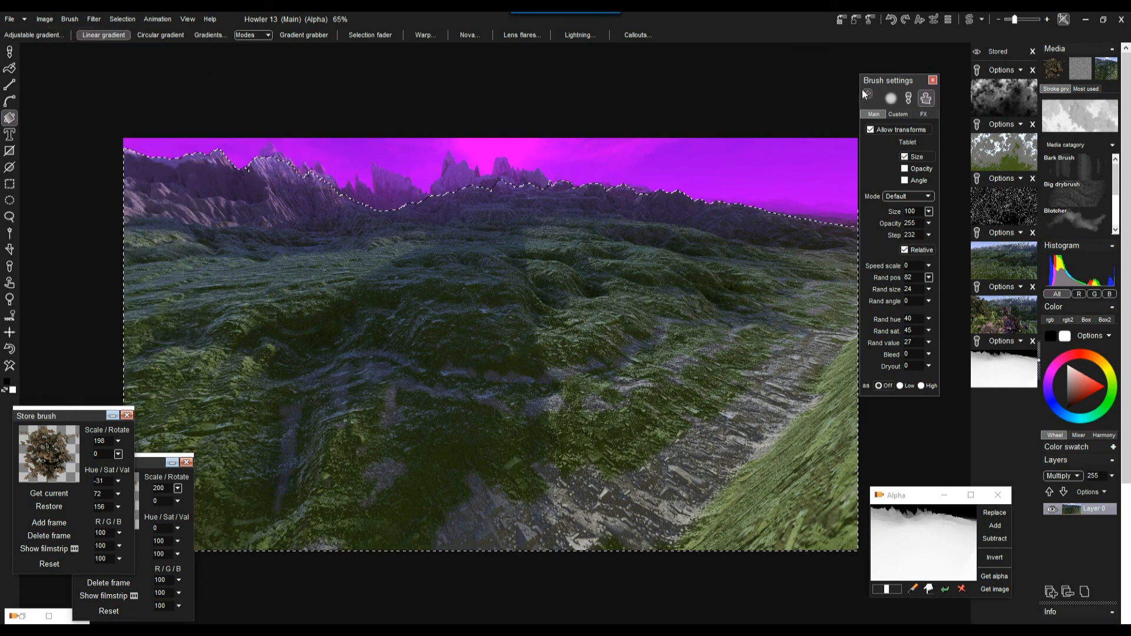
left_click(970, 19)
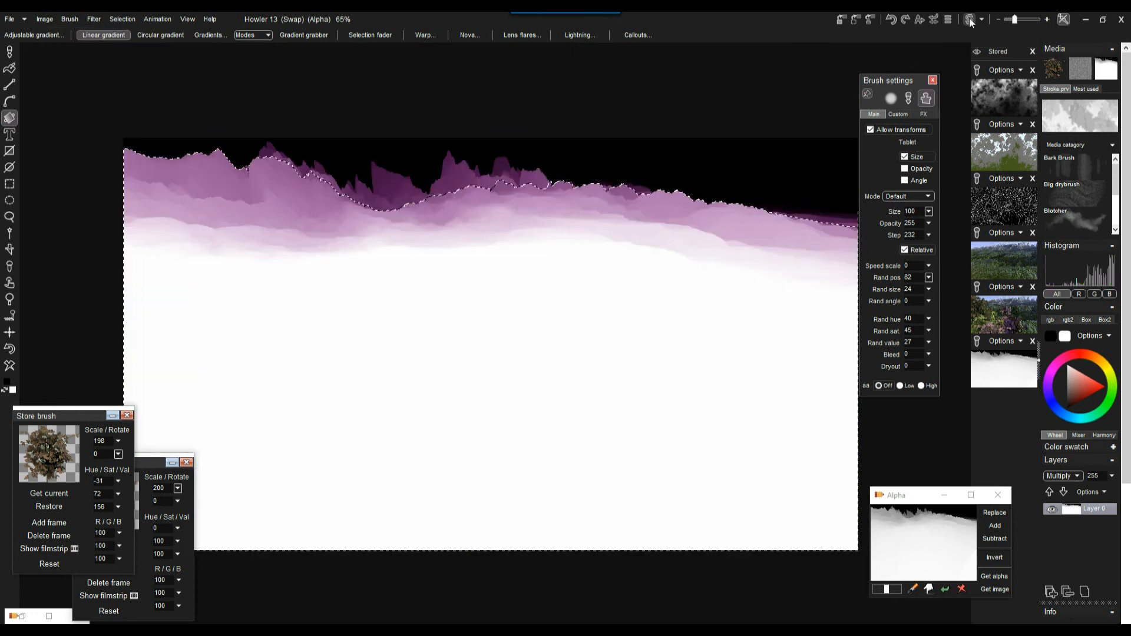
left_click(123, 19)
left_click(137, 31)
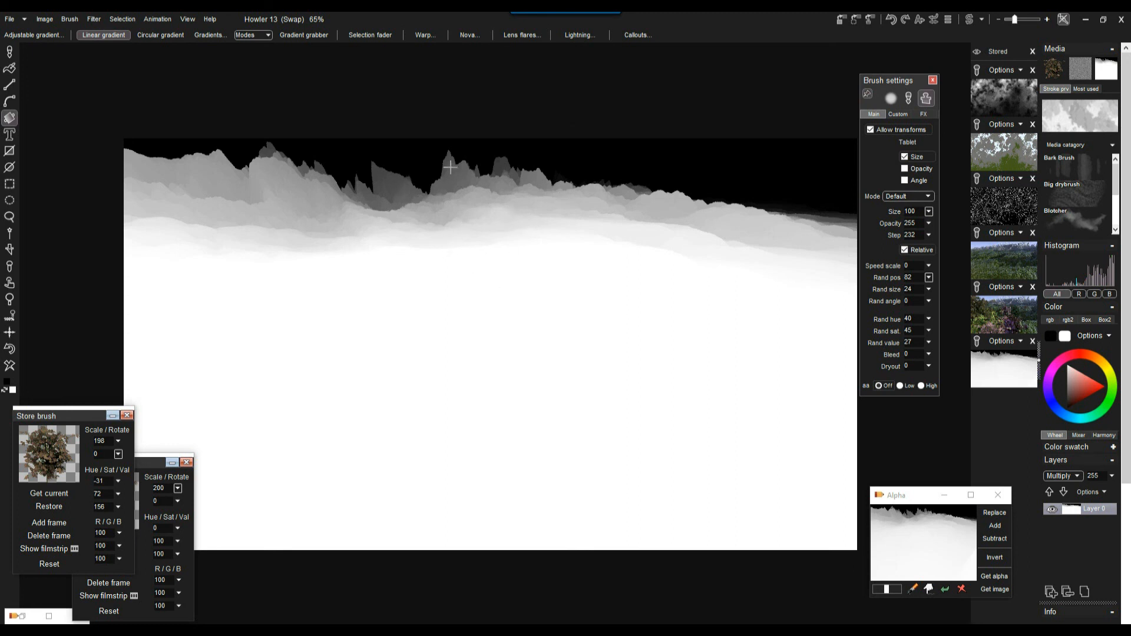
Examine the grayscale depth layers of the mountains and foreground in the swap image up close
scroll(516, 147, "up", 3)
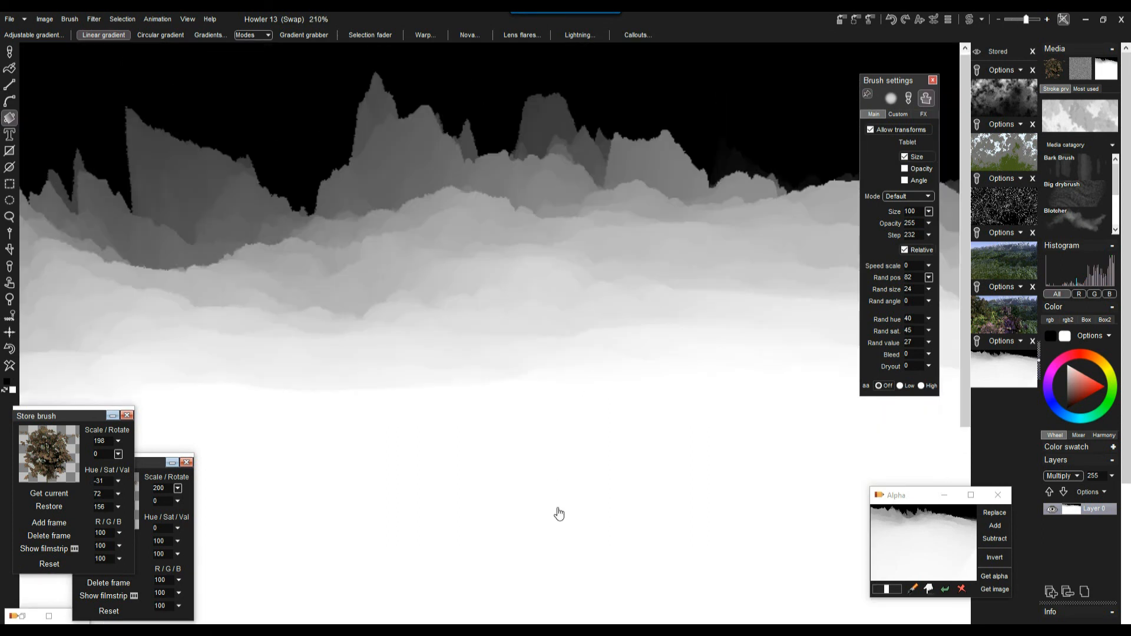
scroll(583, 134, "up", 2)
left_click_drag(558, 124, 386, 248)
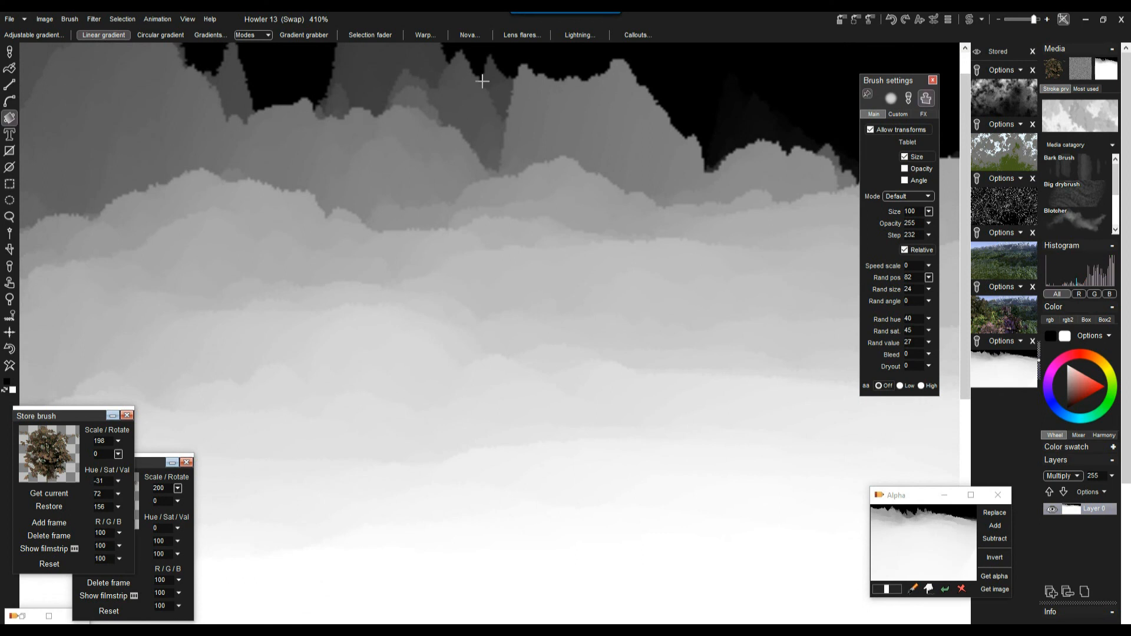
scroll(546, 255, "down", 2)
left_click_drag(506, 395, 533, 177)
left_click_drag(423, 376, 518, 216)
scroll(541, 218, "down", 3)
scroll(562, 240, "up", 2)
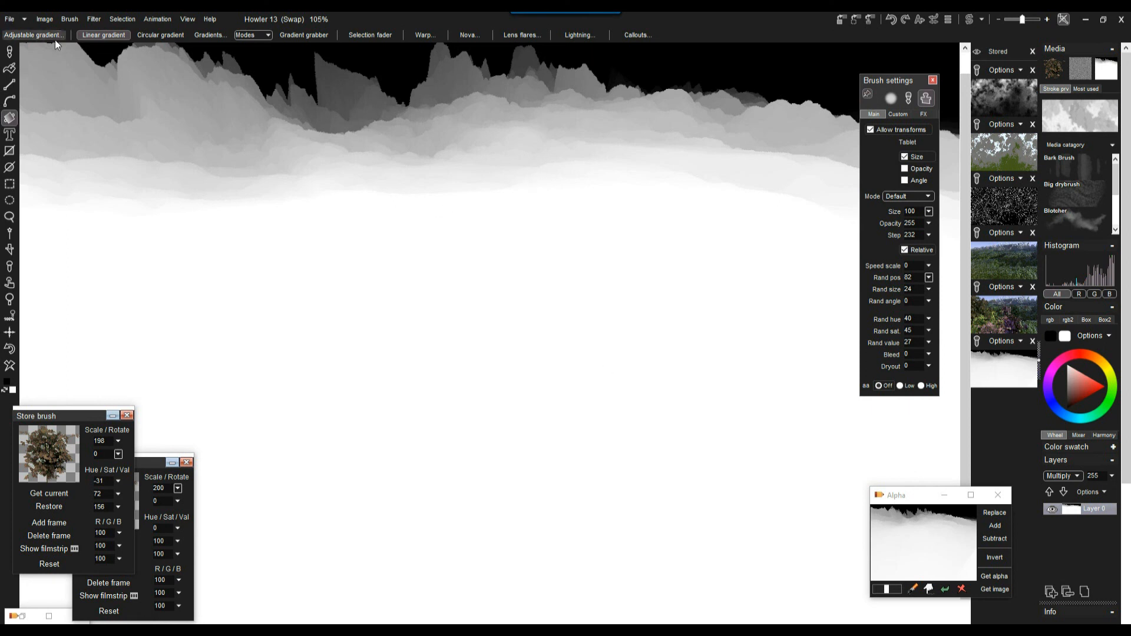
left_click(94, 19)
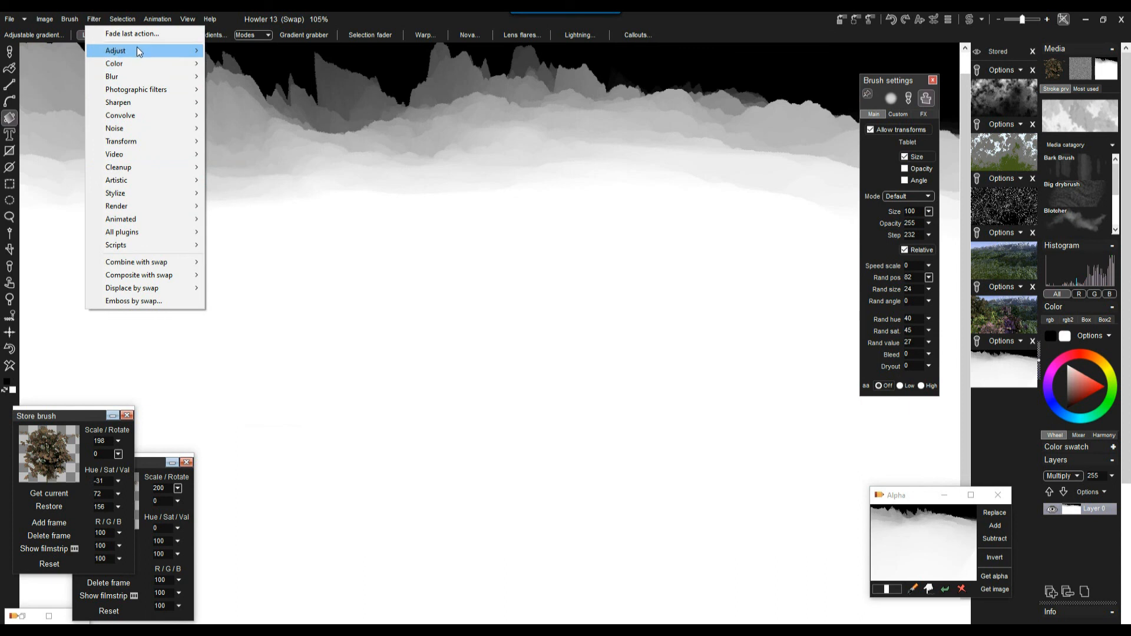
mouse_move(143, 48)
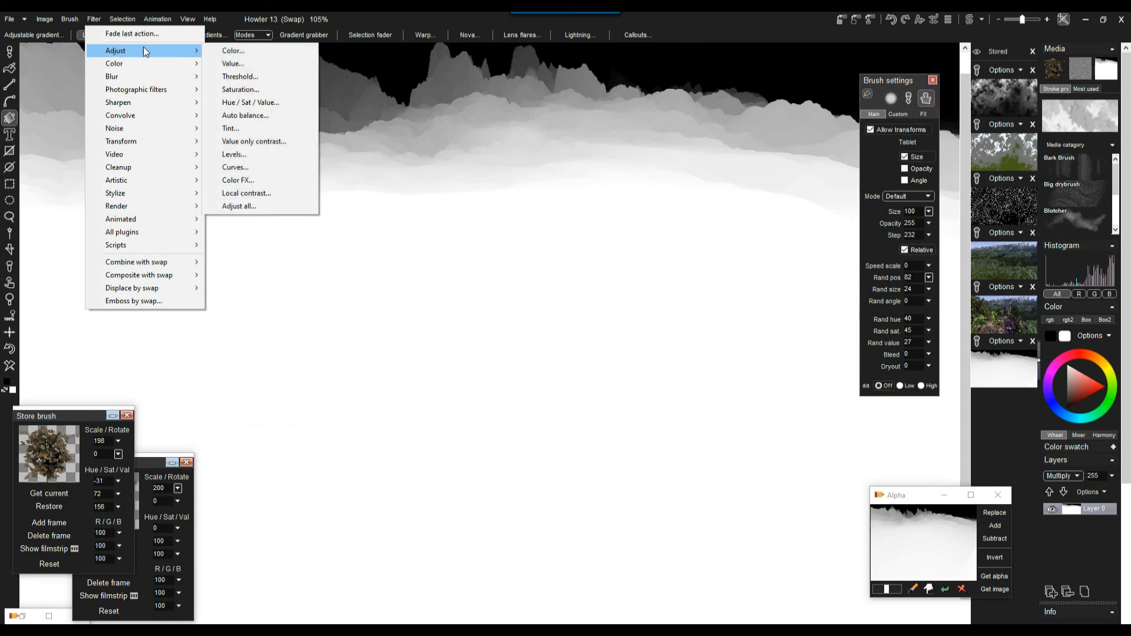
left_click(236, 167)
left_click_drag(571, 362, 589, 384)
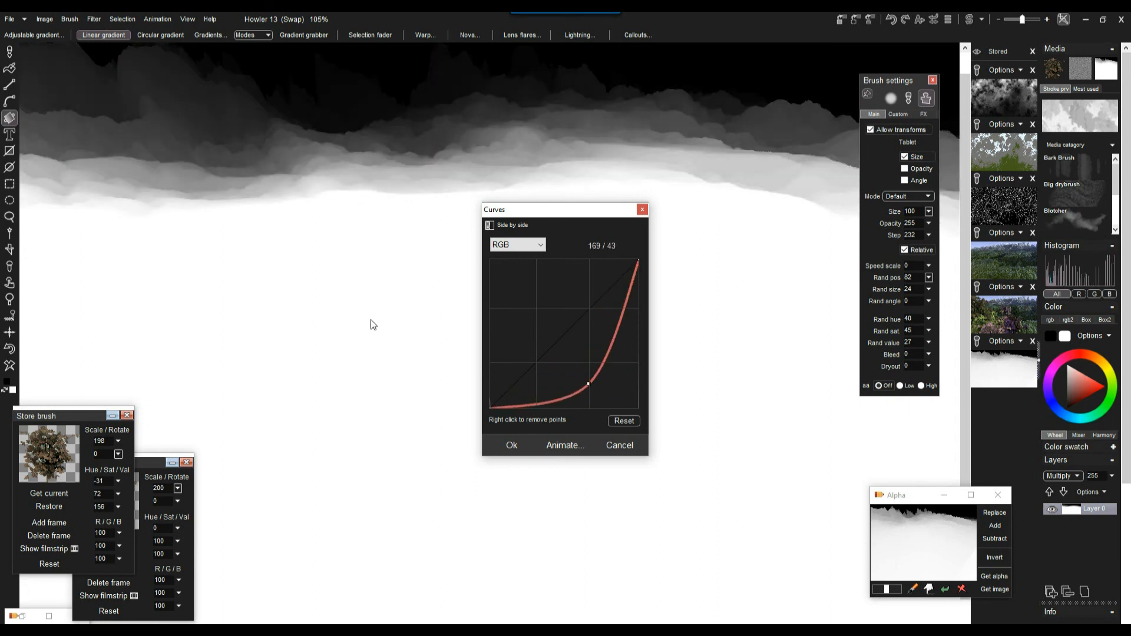
left_click_drag(590, 384, 577, 364)
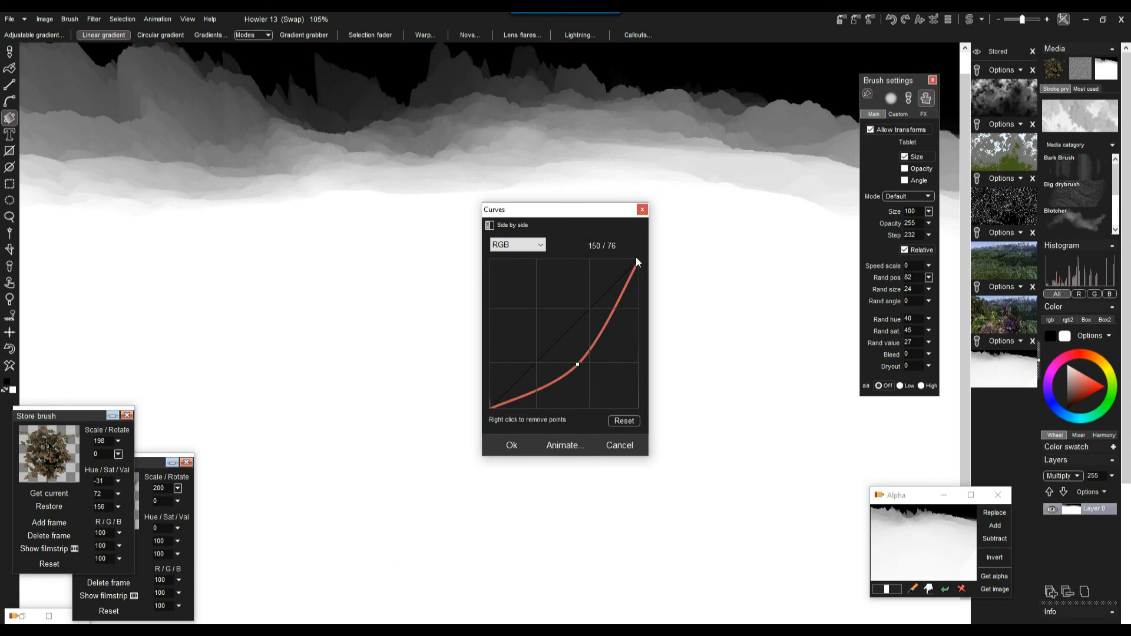
left_click_drag(538, 210, 315, 187)
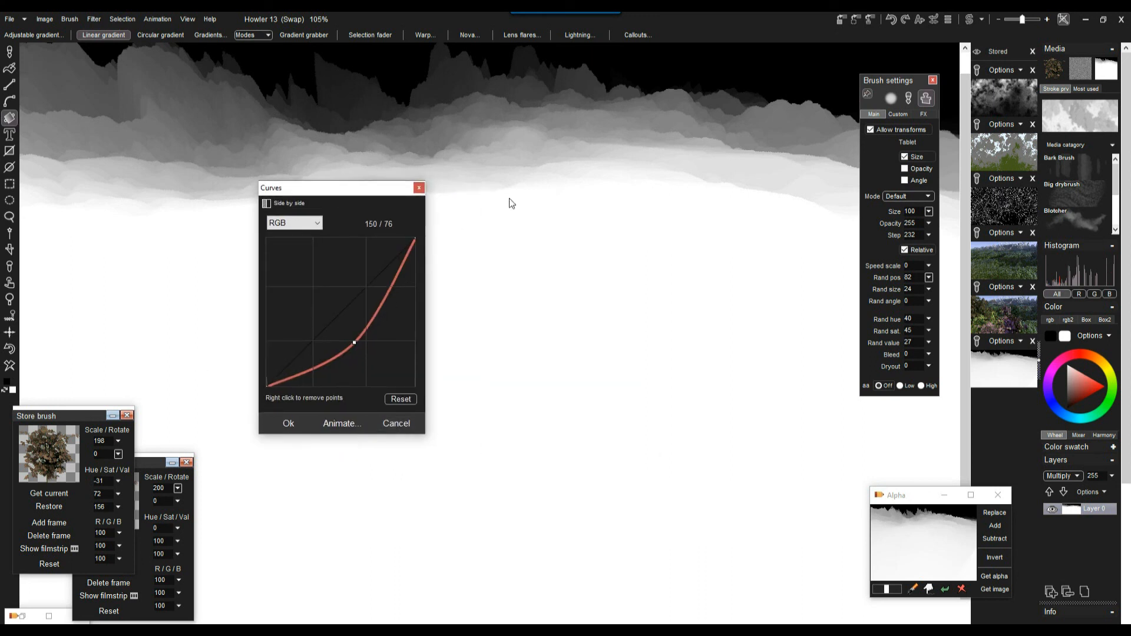
left_click(401, 422)
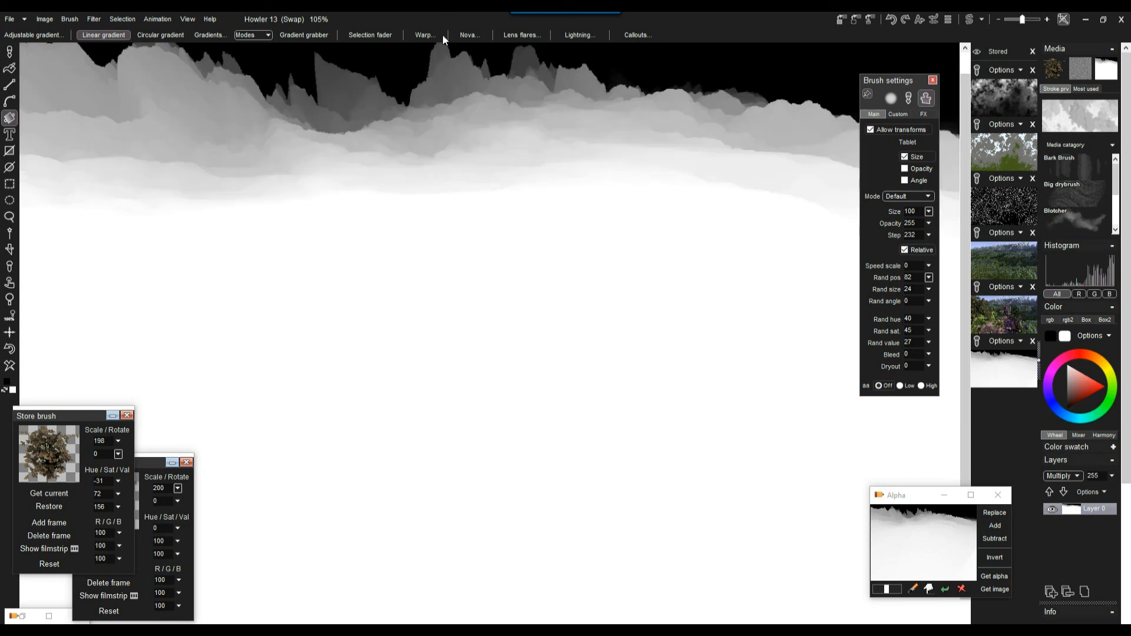
scroll(464, 112, "down", 3)
scroll(468, 112, "up", 1)
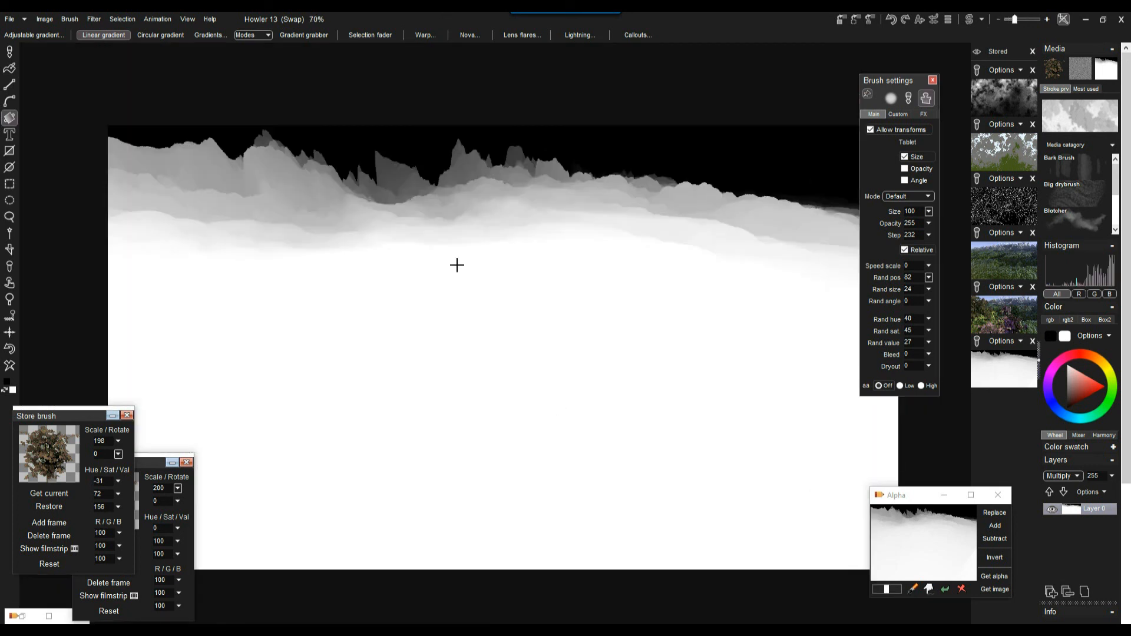